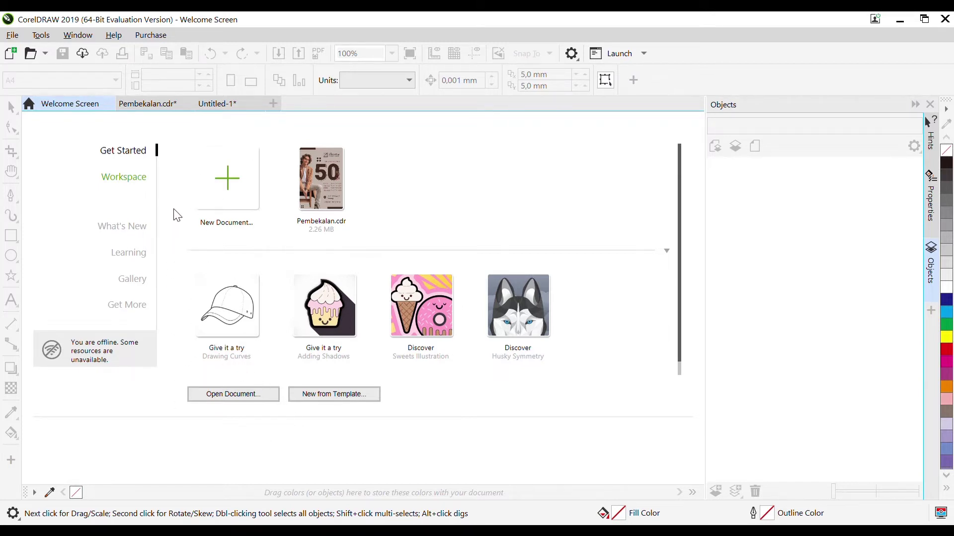
# - Create a new blank document, Untitled-2, with the default A4 settings
pyautogui.click(240, 189)
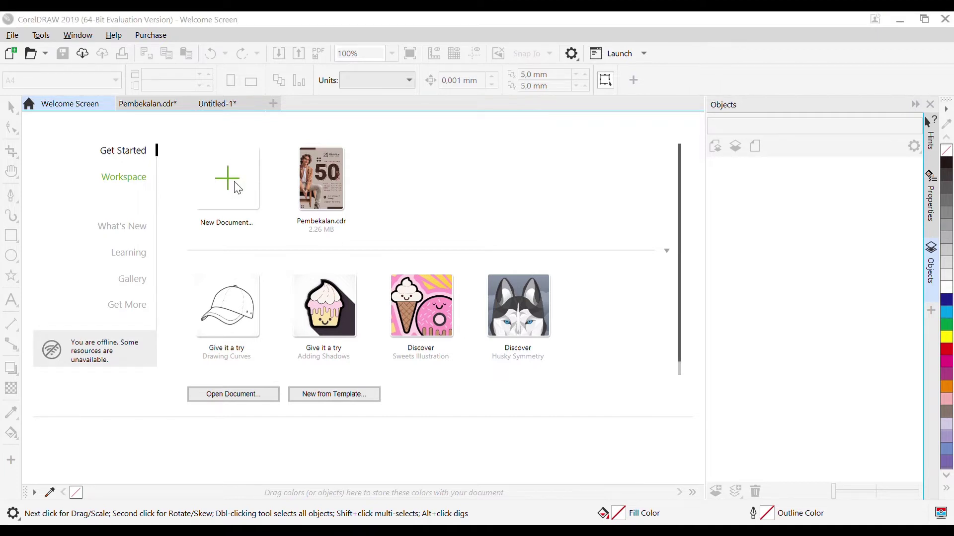
pyautogui.press('Return')
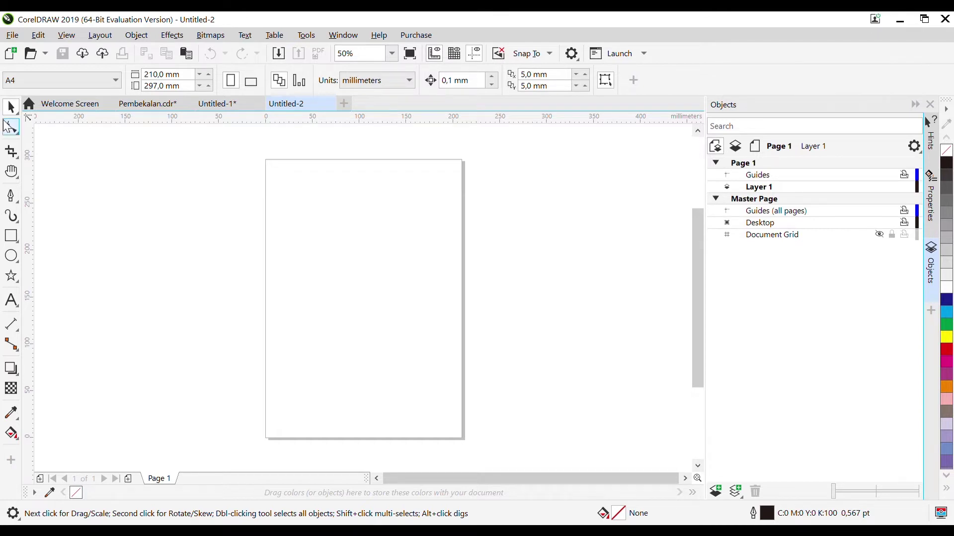
# - Cycle through the Shape, Crop, Bézier, Artistic Media, Rectangle, Ellipse and Star/Polygon tools
pyautogui.click(8, 132)
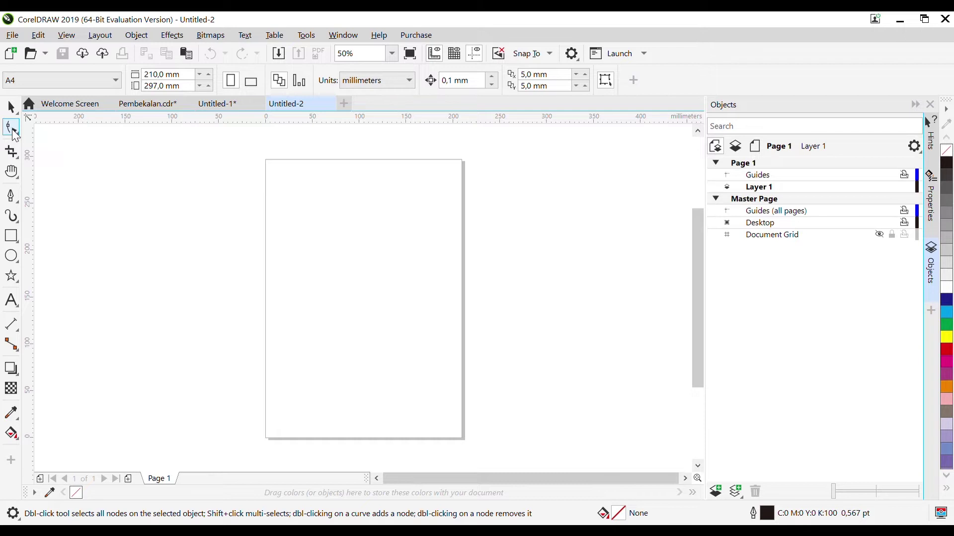
pyautogui.click(11, 154)
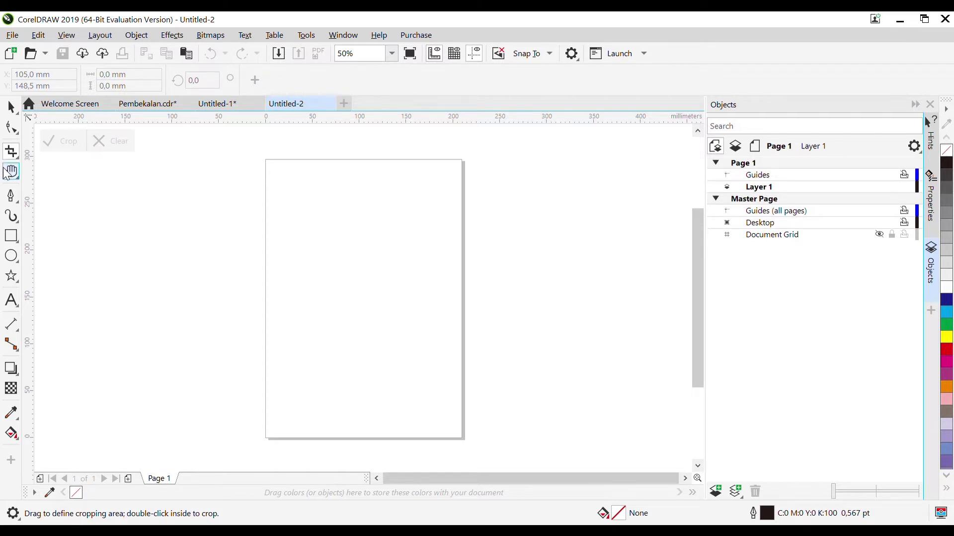
pyautogui.click(16, 203)
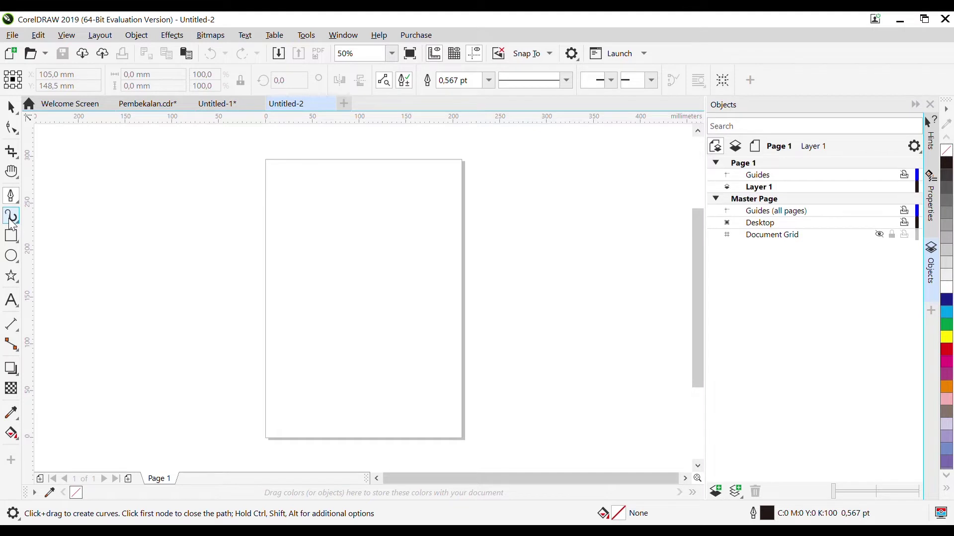
pyautogui.click(11, 222)
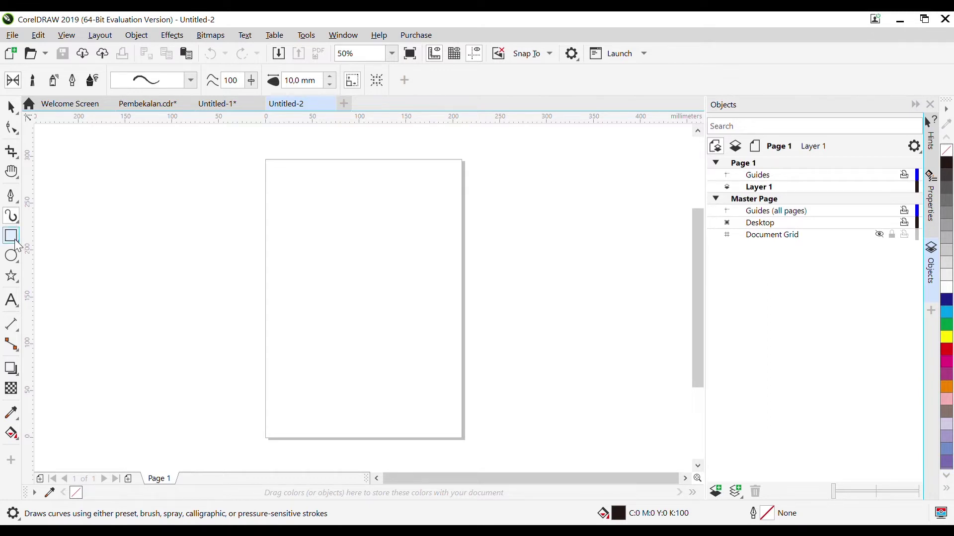
pyautogui.click(13, 239)
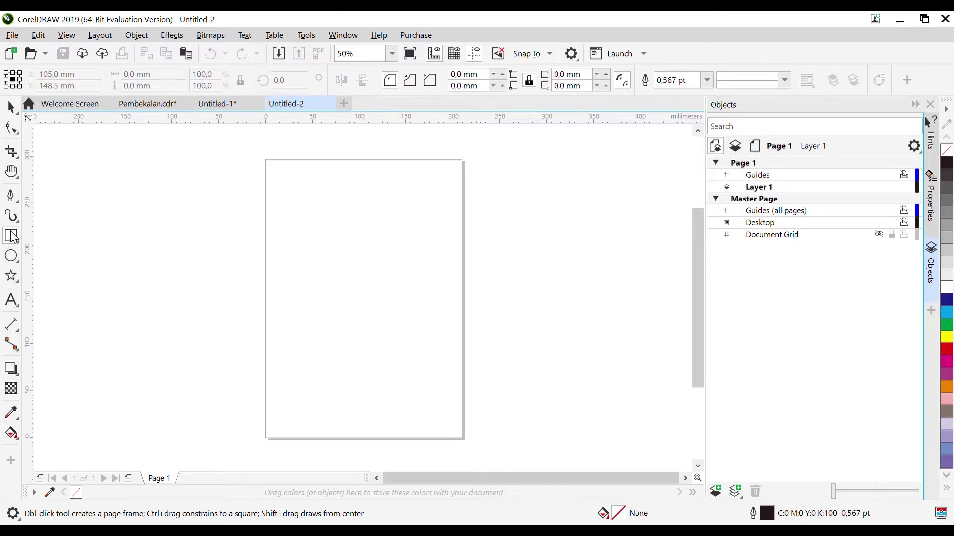
pyautogui.click(13, 262)
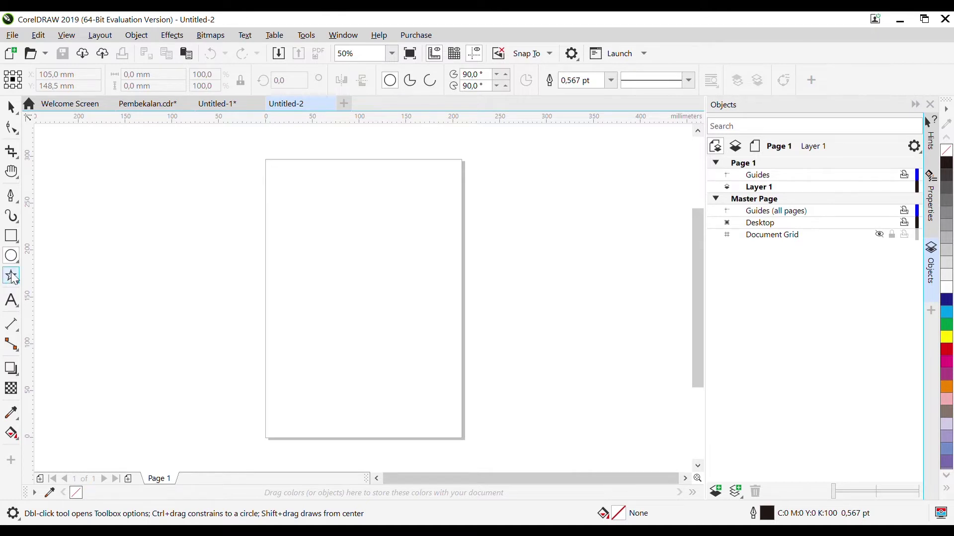
pyautogui.click(11, 276)
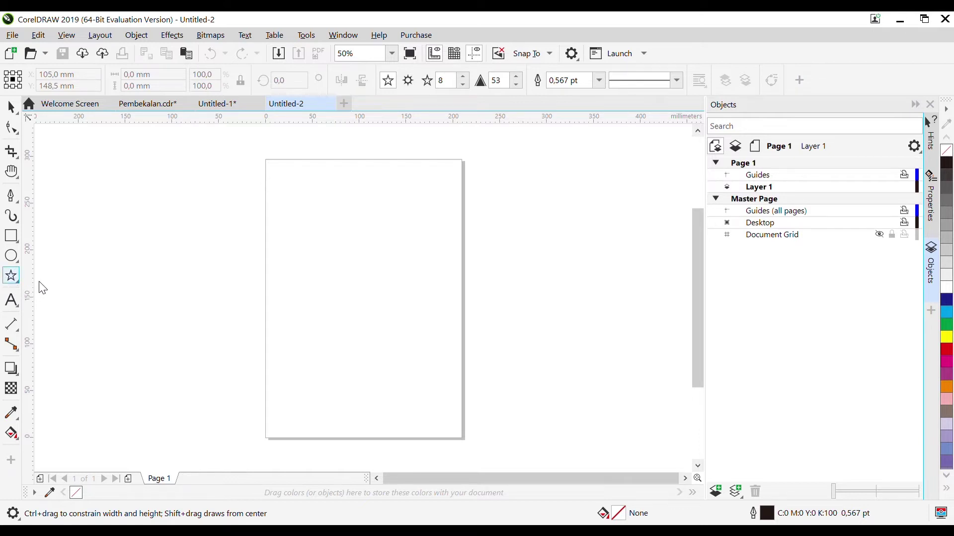
pyautogui.press('y')
pyautogui.moveTo(83, 214); pyautogui.dragTo(219, 379)
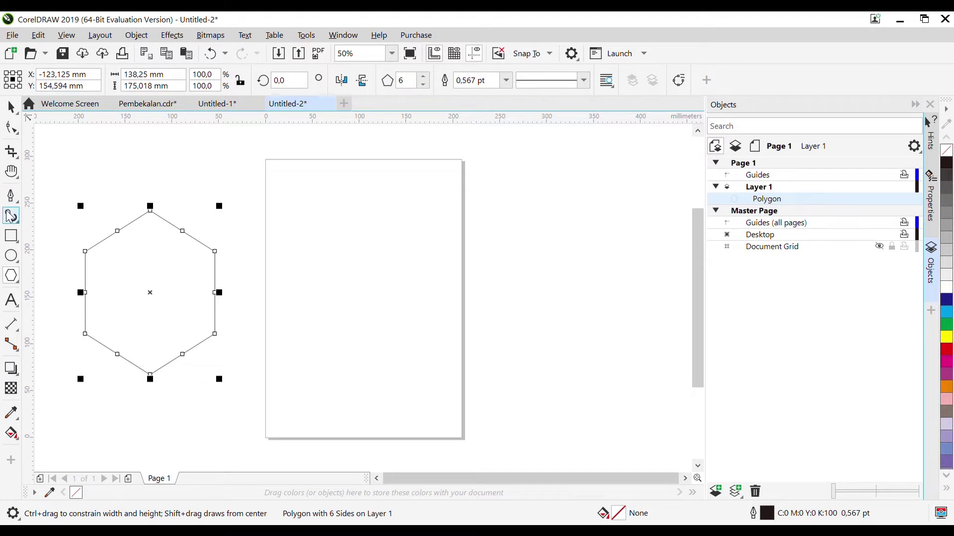
pyautogui.click(11, 300)
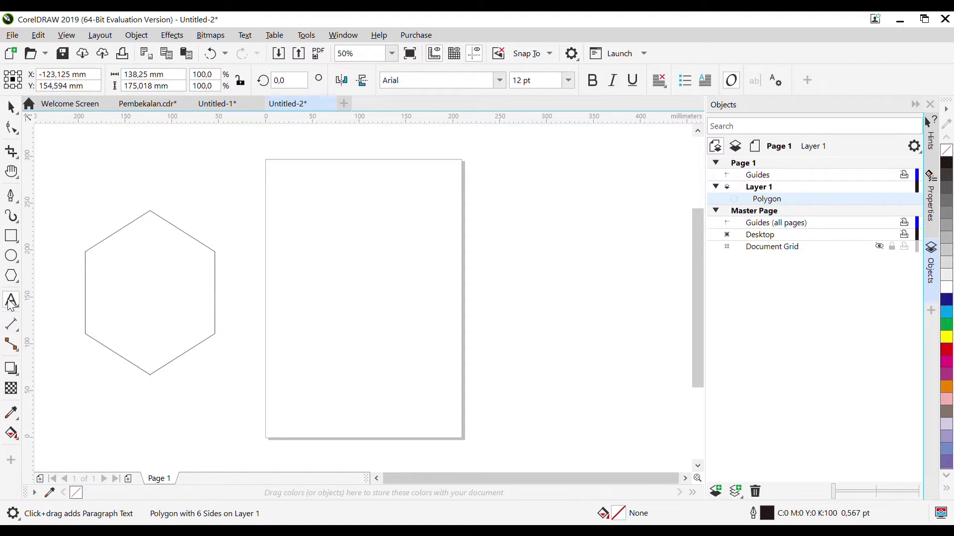
pyautogui.click(11, 345)
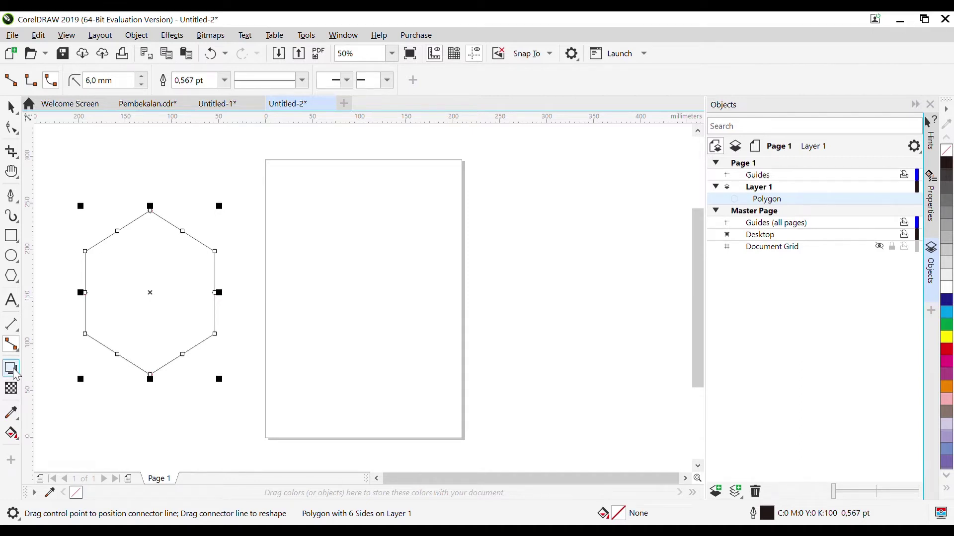
pyautogui.click(11, 389)
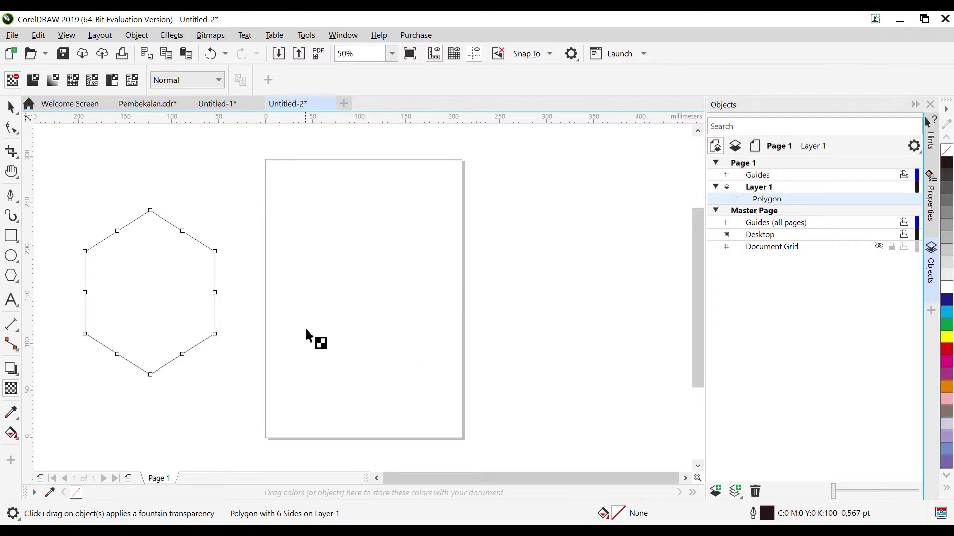
pyautogui.click(11, 106)
pyautogui.click(264, 356)
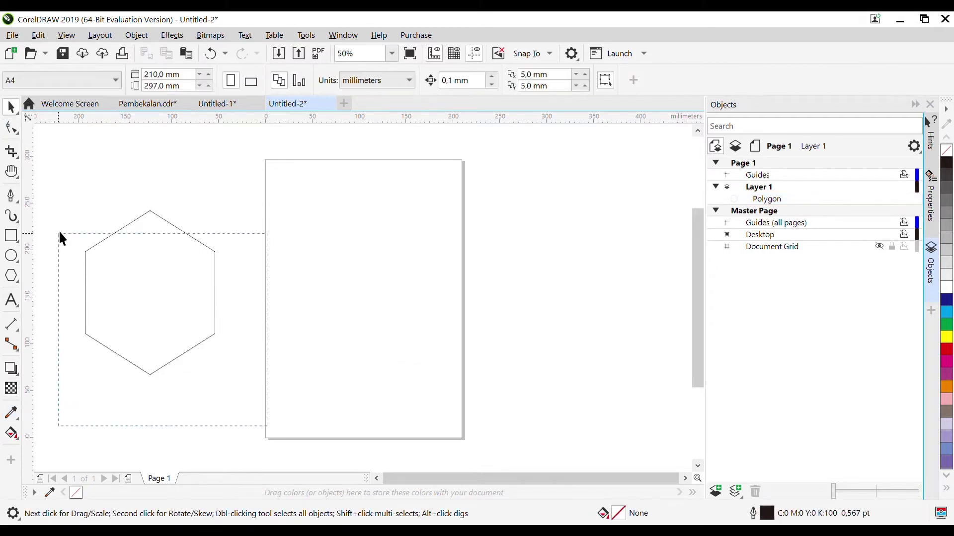
pyautogui.press('Tab')
pyautogui.press('Delete')
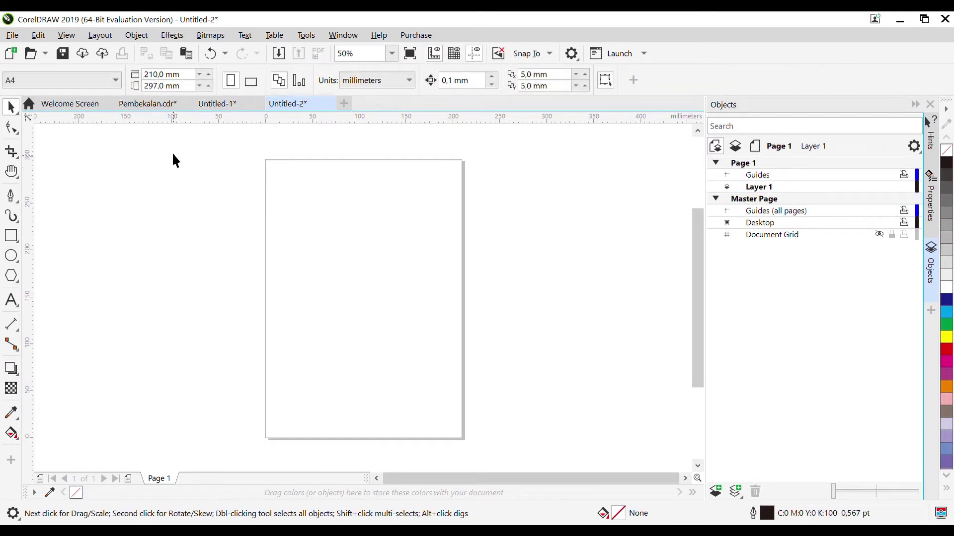
# - Switch to Pembekalan.cdr and view the finished Awesome Fashion Store 50% sale flyer
pyautogui.click(140, 106)
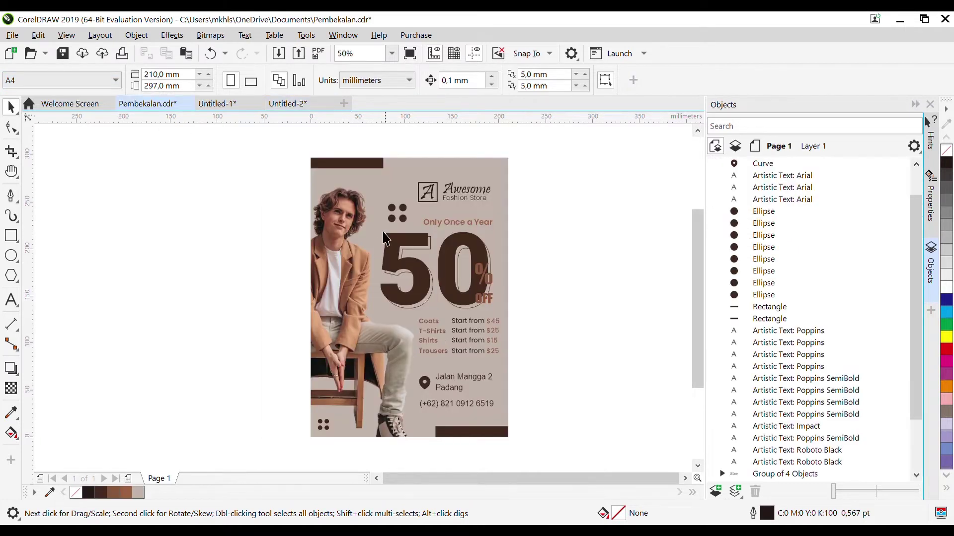
pyautogui.moveTo(267, 141); pyautogui.dragTo(592, 503)
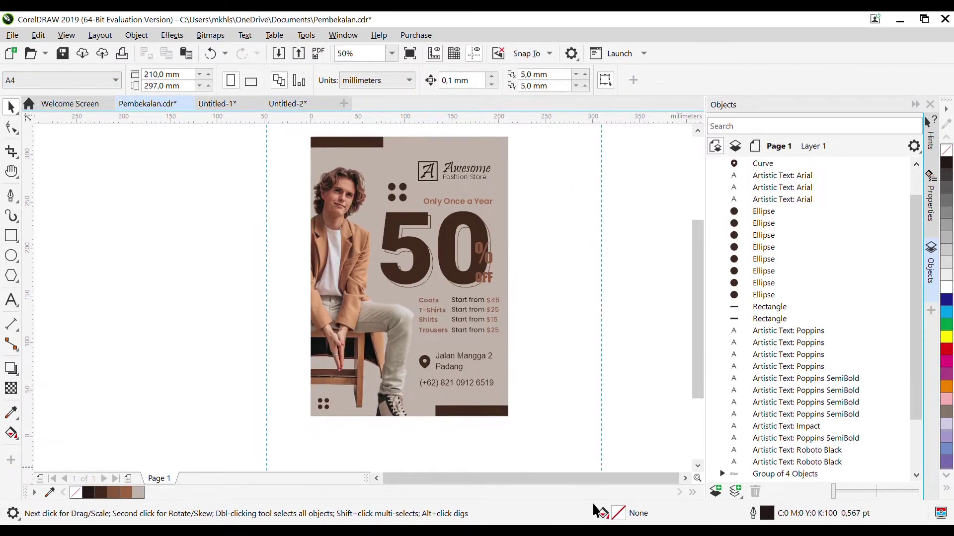
pyautogui.click(576, 366)
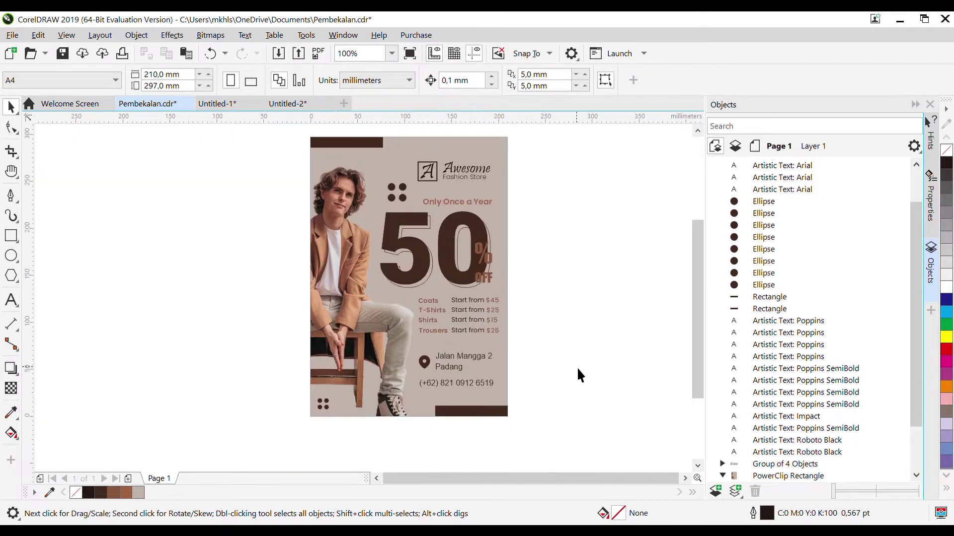
pyautogui.scroll(2, 701, 276)
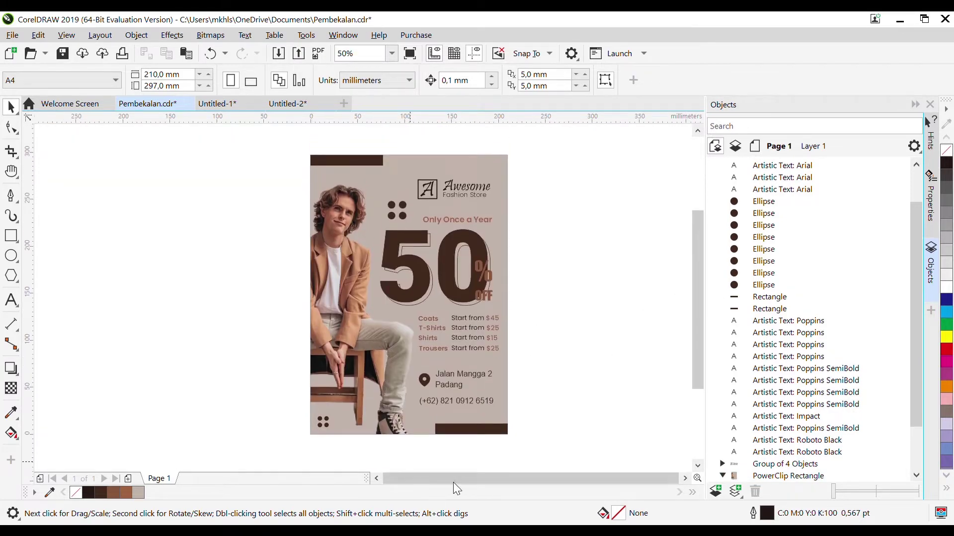
# - Switch to Untitled-1 and look over the off-page model photo asset
pyautogui.click(225, 105)
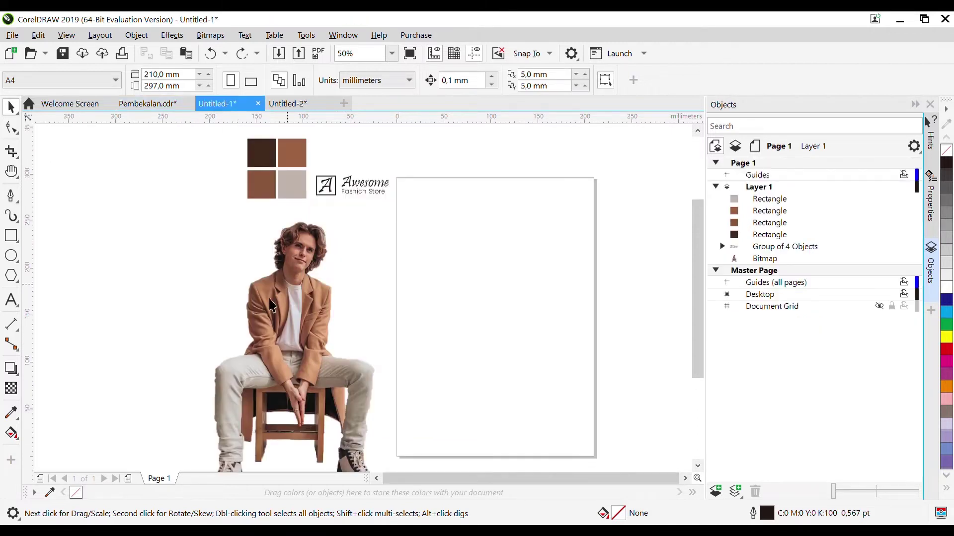
pyautogui.scroll(-1, 229, 289)
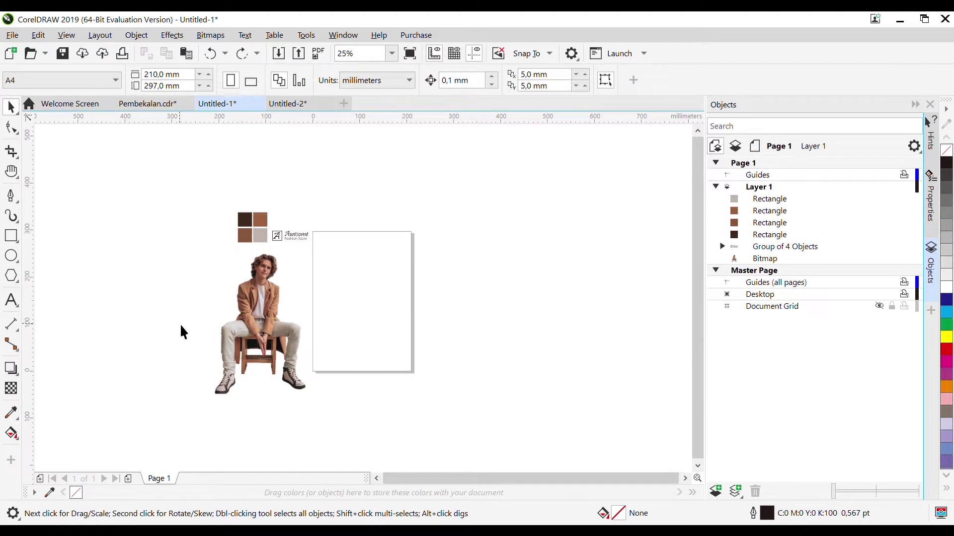
pyautogui.scroll(1, 180, 318)
pyautogui.moveTo(698, 240)
pyautogui.mouseDown()
pyautogui.moveTo(702, 218)
pyautogui.moveTo(691, 244)
pyautogui.mouseUp()
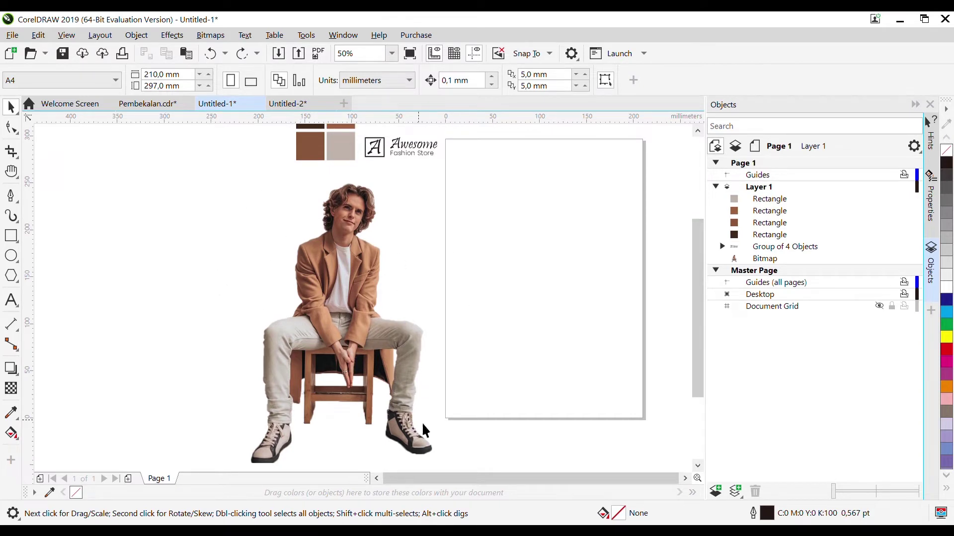
pyautogui.moveTo(699, 311); pyautogui.dragTo(690, 284)
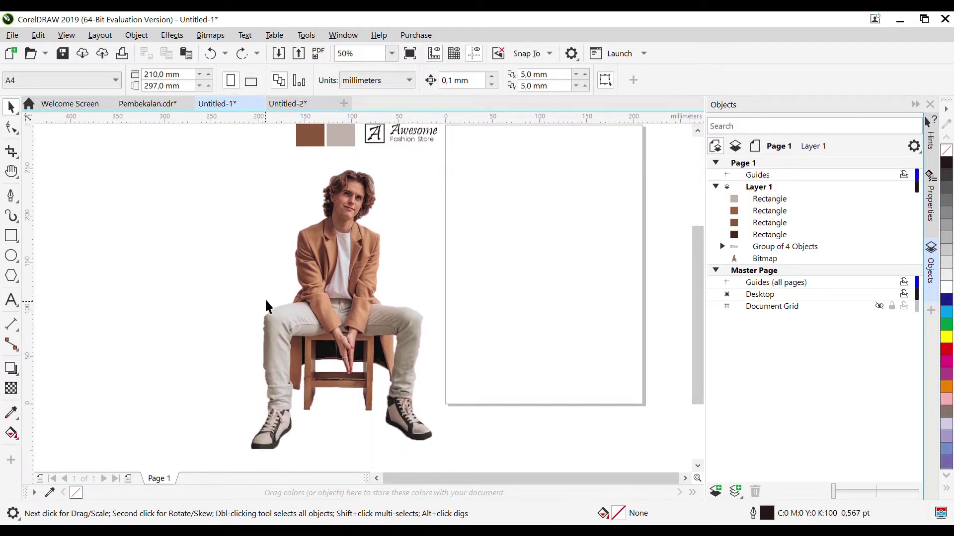
pyautogui.moveTo(204, 176); pyautogui.dragTo(438, 368)
pyautogui.moveTo(239, 190); pyautogui.dragTo(235, 176)
pyautogui.scroll(2, 449, 188)
pyautogui.scroll(-2, 367, 271)
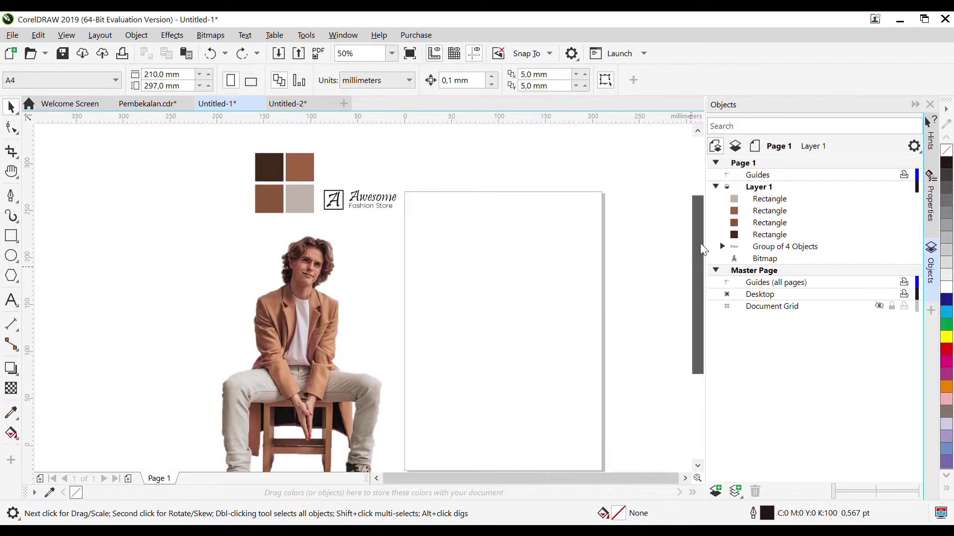
pyautogui.scroll(1, 702, 248)
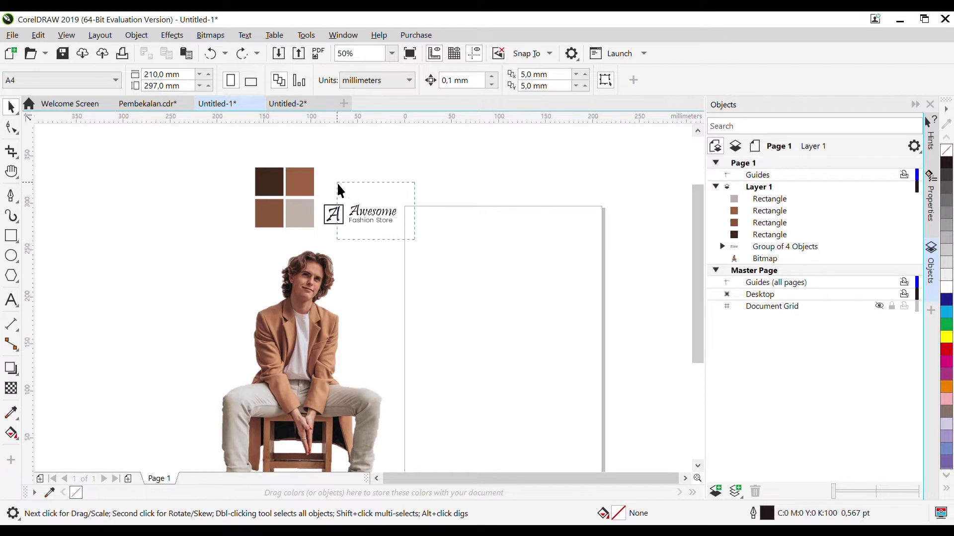
# - Check the Awesome Fashion Store logo group and the four colour squares by selecting each
pyautogui.moveTo(320, 192); pyautogui.dragTo(320, 193)
pyautogui.click(407, 202)
pyautogui.moveTo(225, 143); pyautogui.dragTo(320, 234)
pyautogui.click(412, 157)
pyautogui.scroll(-1, 477, 258)
pyautogui.scroll(1, 472, 226)
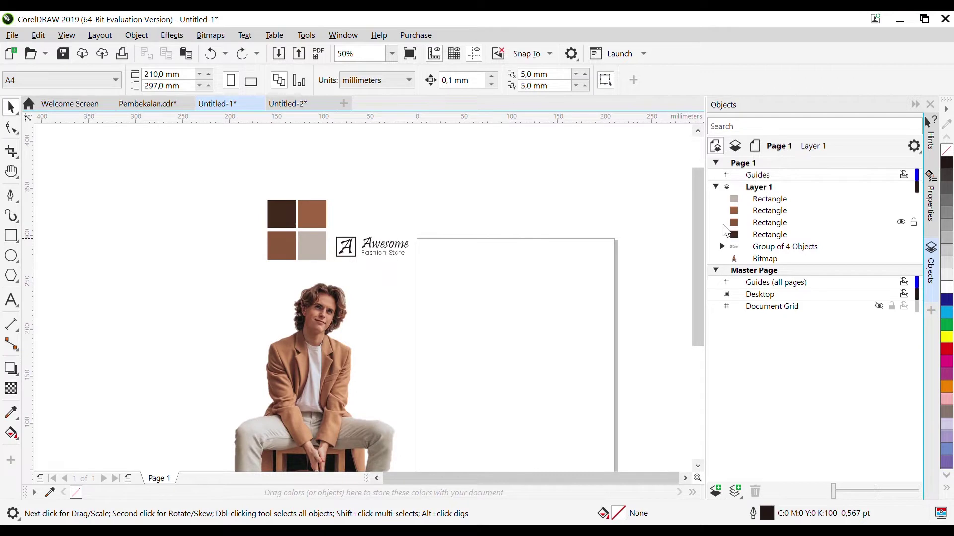
pyautogui.moveTo(700, 205); pyautogui.dragTo(700, 242)
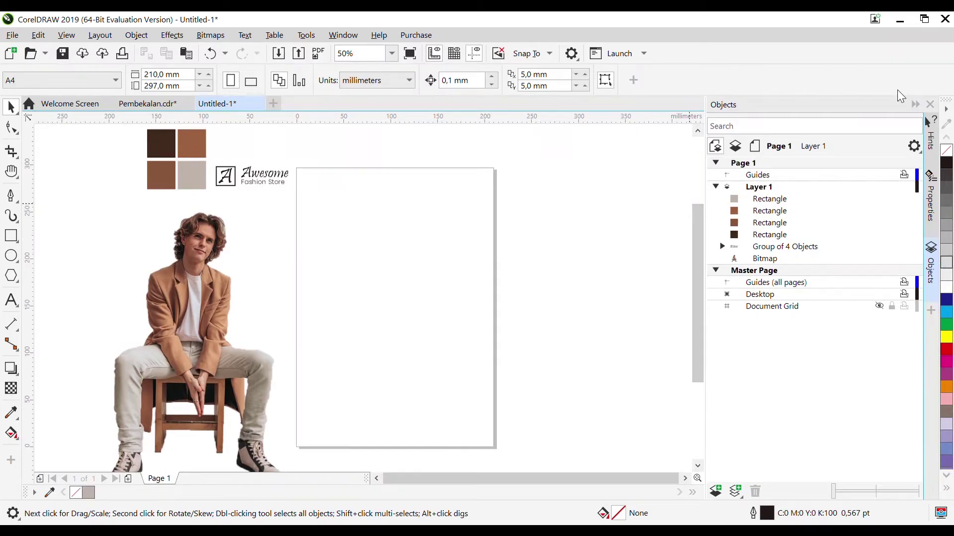
# - On a new Layer 2, draw a rectangle sized 210 × 297 mm
pyautogui.click(716, 492)
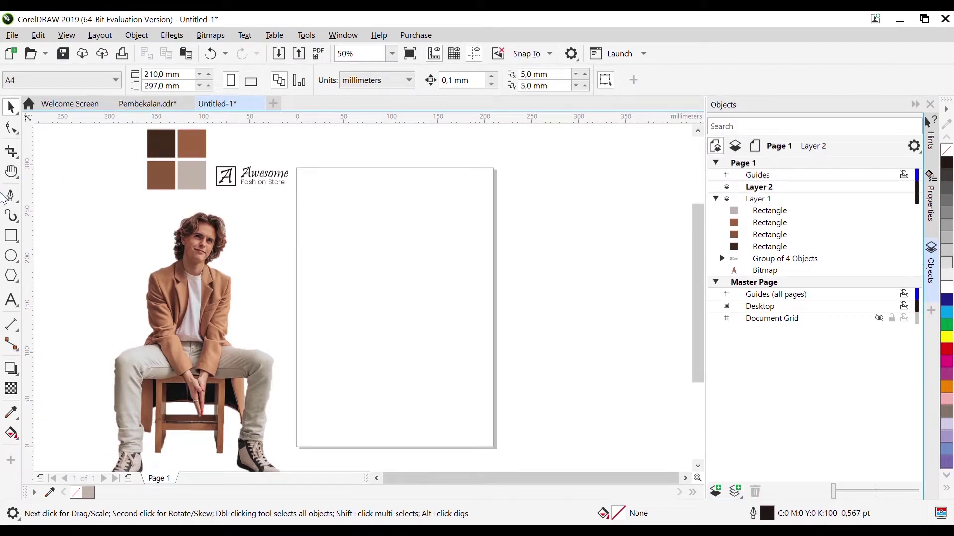
pyautogui.click(10, 236)
pyautogui.moveTo(297, 169); pyautogui.dragTo(500, 453)
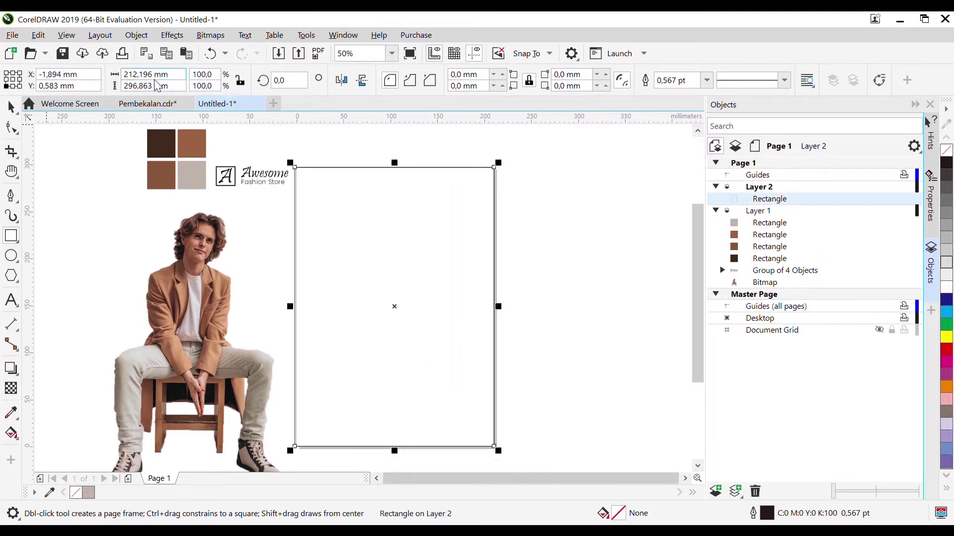
pyautogui.write('21')
pyautogui.doubleClick(162, 91)
pyautogui.write('297')
pyautogui.press('Return')
pyautogui.click(8, 105)
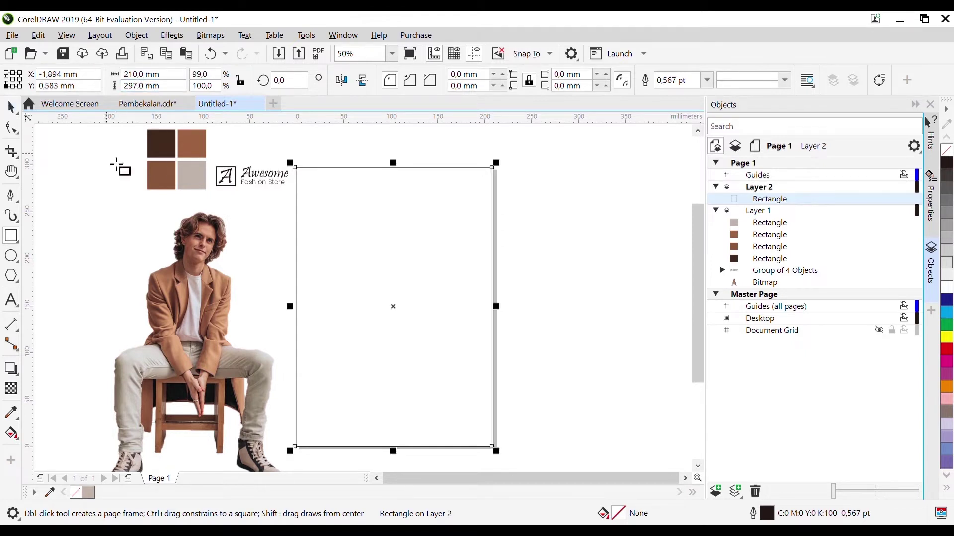
# - Position the rectangle at X 0 mm, Y 0 mm so it covers the page
pyautogui.doubleClick(69, 74)
pyautogui.write('0')
pyautogui.press('Tab')
pyautogui.write('0')
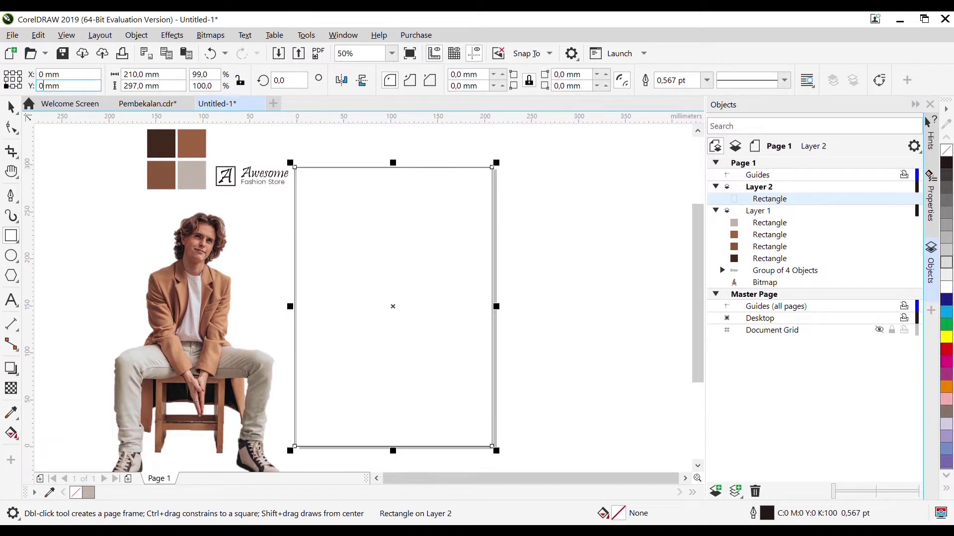
pyautogui.press('Return')
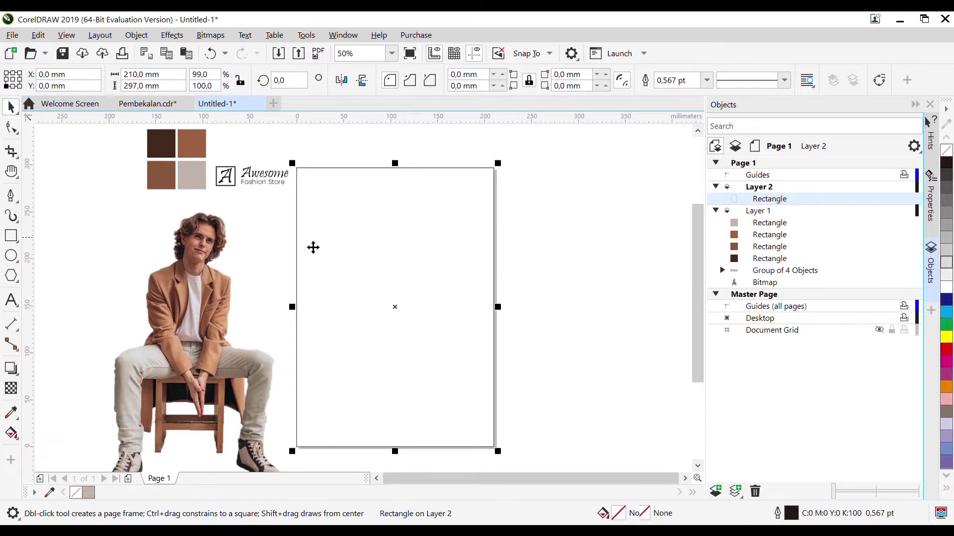
pyautogui.press('space')
pyautogui.press('Escape')
pyautogui.moveTo(696, 252); pyautogui.dragTo(699, 264)
pyautogui.click(297, 269)
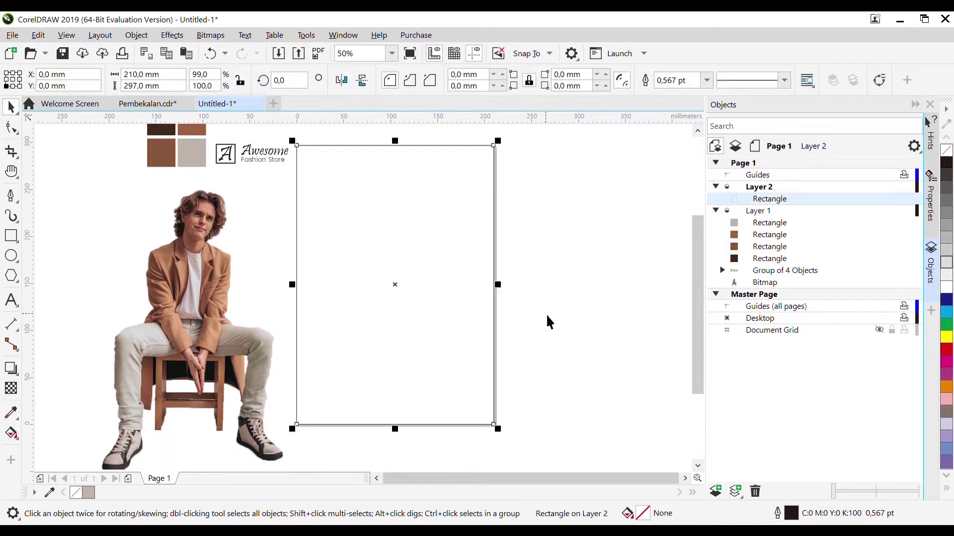
# - Fill the page rectangle with beige #C0B3AA sampled from the swatch and remove its outline
pyautogui.doubleClick(644, 516)
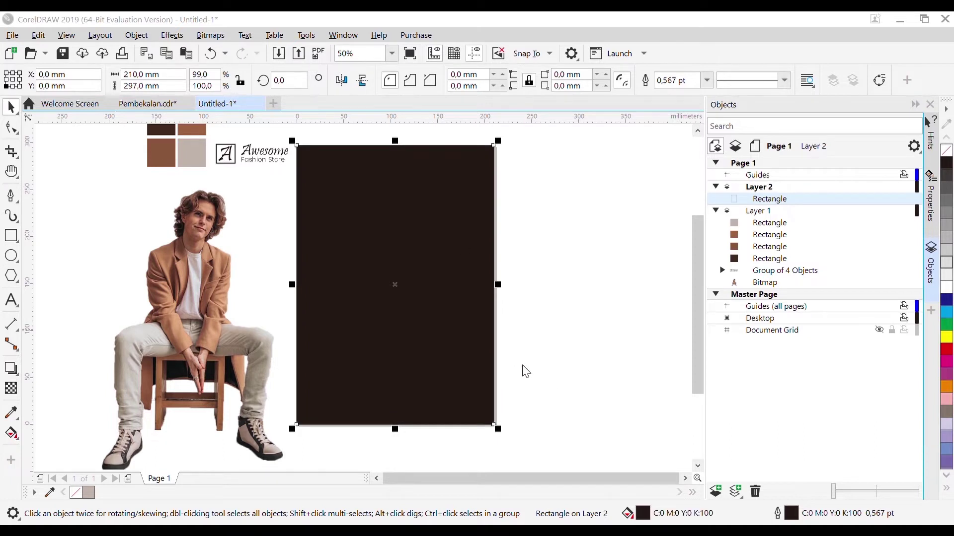
pyautogui.click(201, 166)
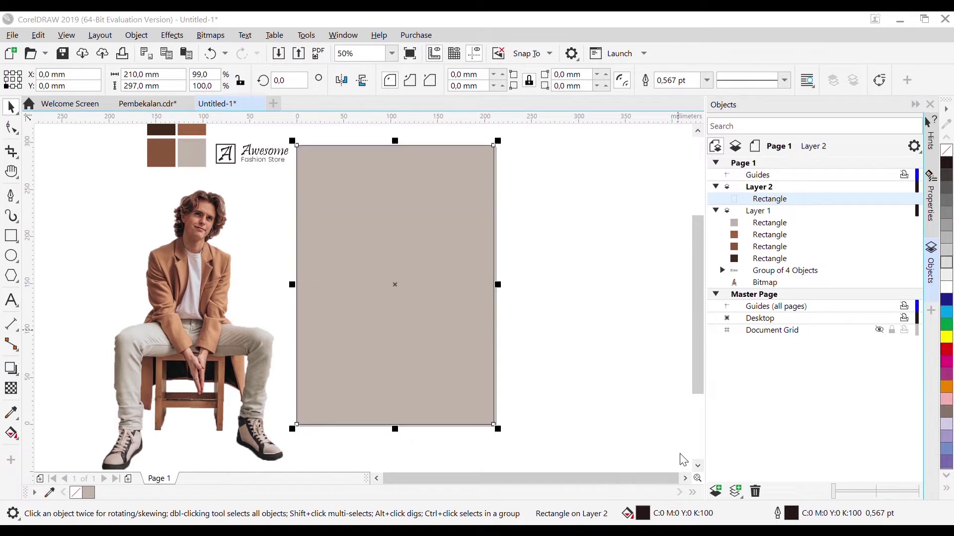
pyautogui.click(692, 462)
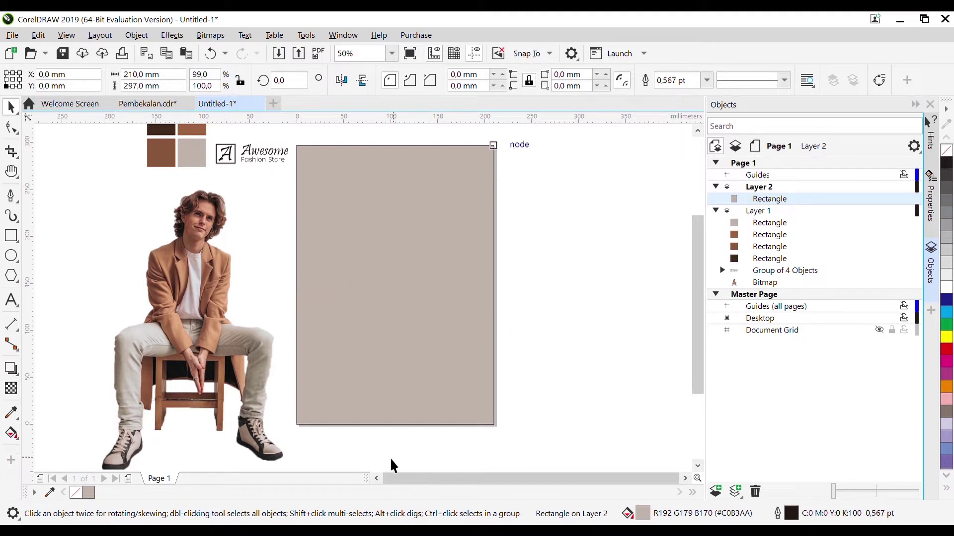
pyautogui.rightClick(947, 154)
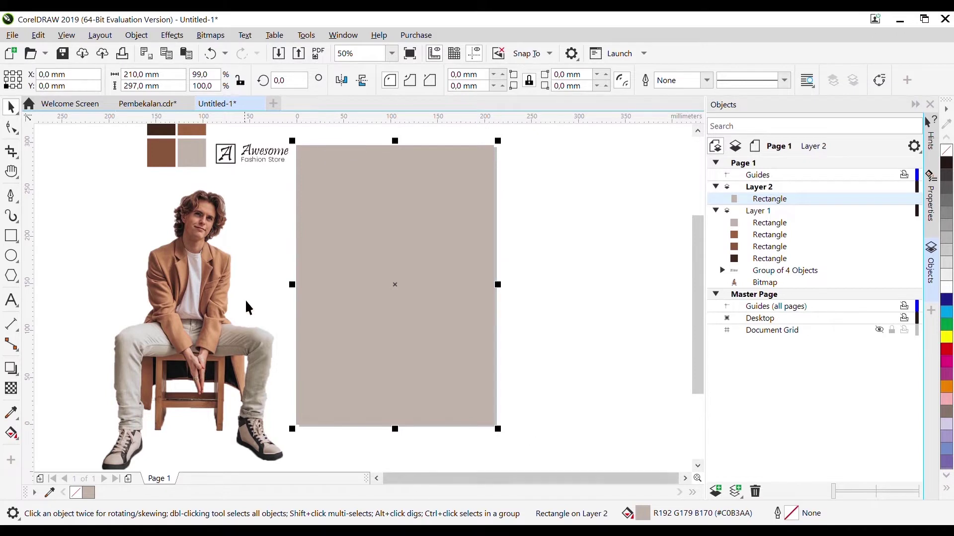
# - Move the model photo onto the page behind the beige rectangle
pyautogui.click(278, 199)
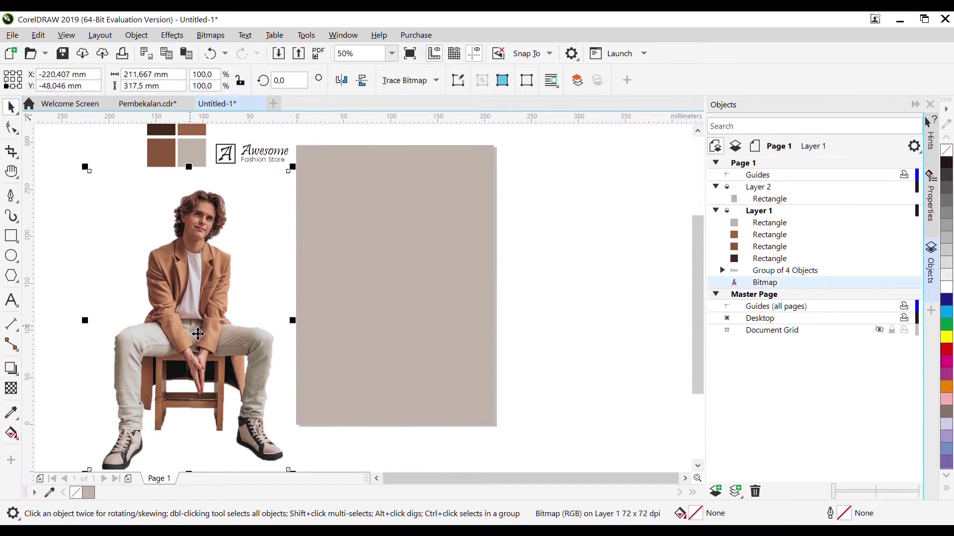
pyautogui.moveTo(186, 302); pyautogui.dragTo(276, 275)
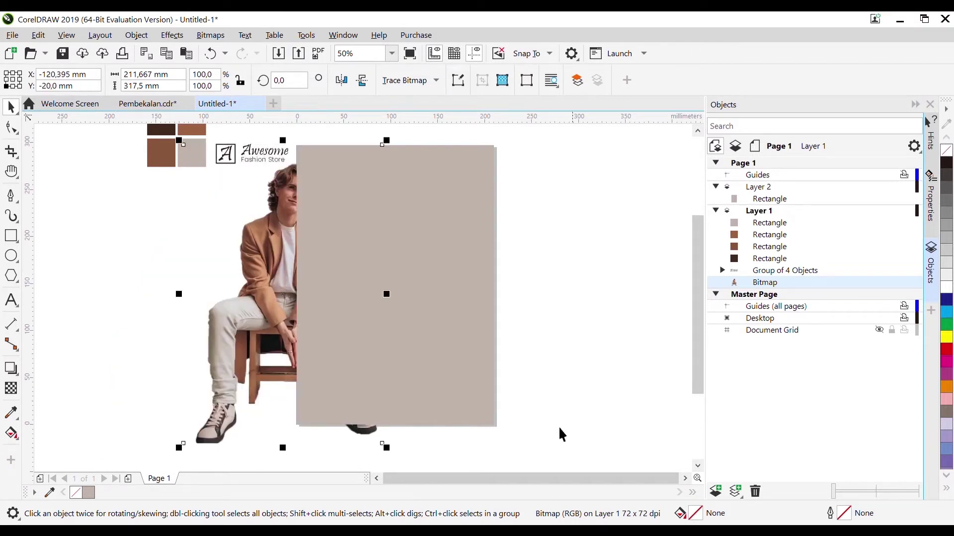
pyautogui.moveTo(180, 141); pyautogui.dragTo(187, 148)
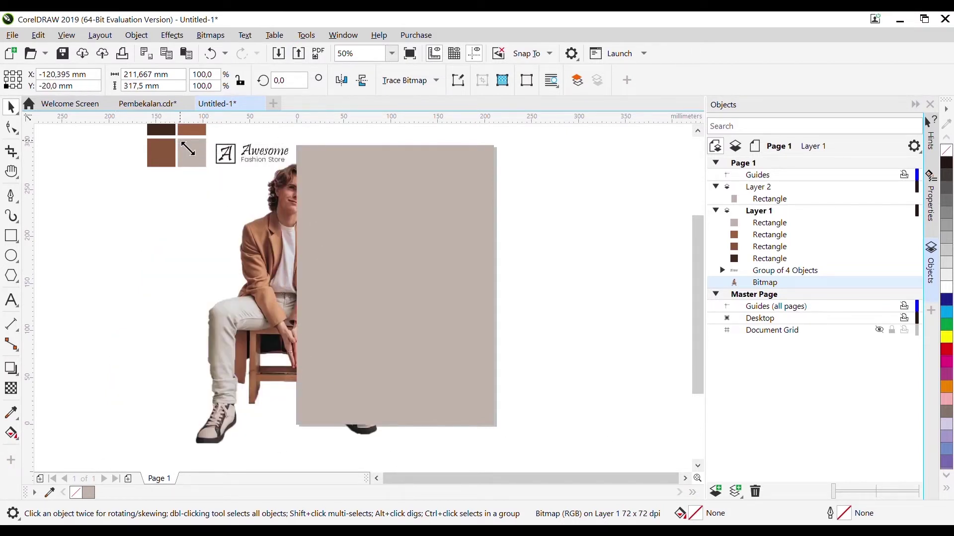
pyautogui.moveTo(288, 279); pyautogui.dragTo(324, 286)
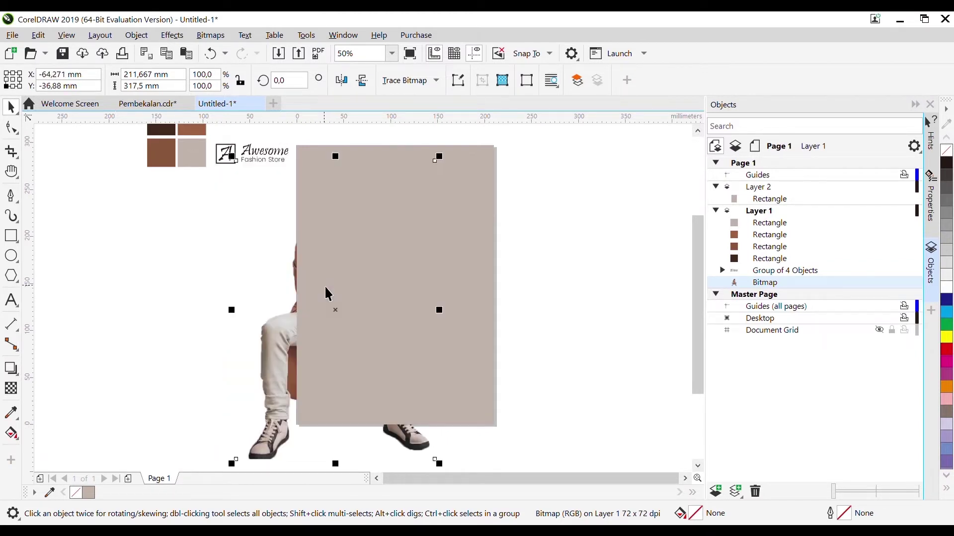
pyautogui.keyDown('shift'); pyautogui.click(326, 293); pyautogui.keyUp('shift')
pyautogui.click(566, 362)
pyautogui.click(284, 353)
pyautogui.click(545, 428)
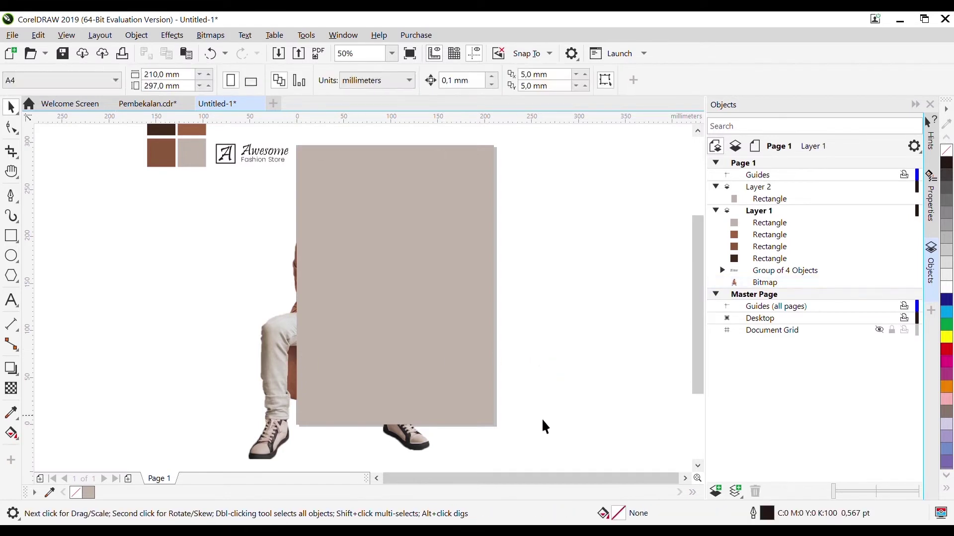
pyautogui.click(277, 365)
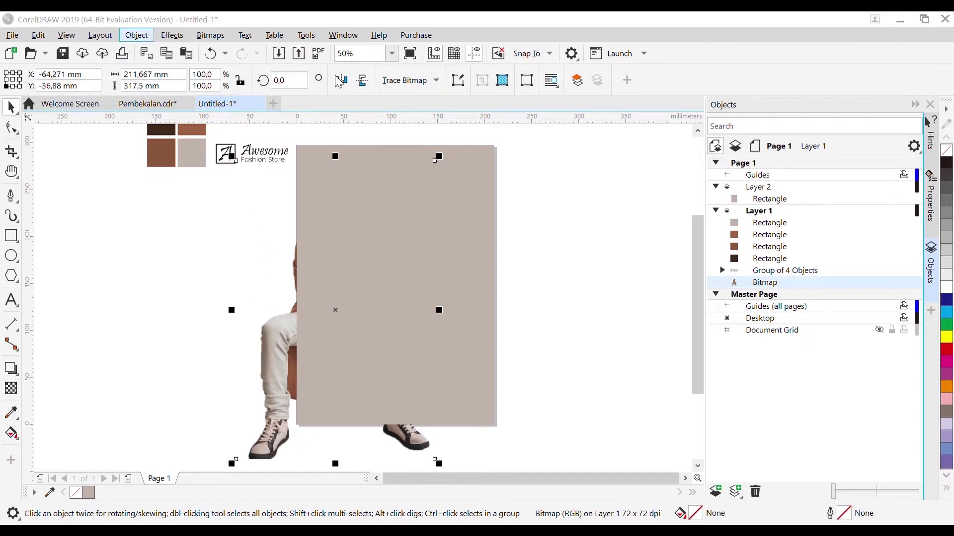
# - PowerClip the photo inside the beige rectangle and shift it slightly left within the frame
pyautogui.press('Escape')
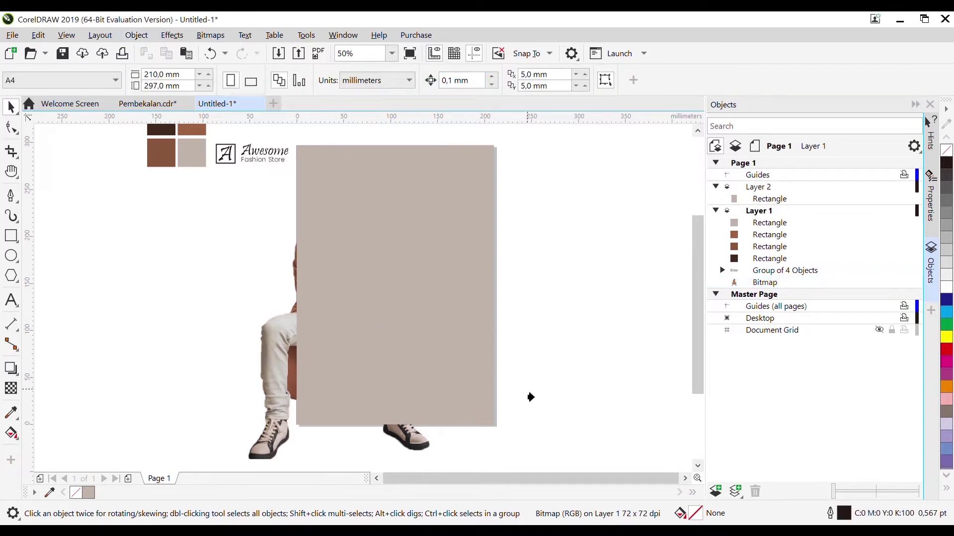
pyautogui.click(419, 199)
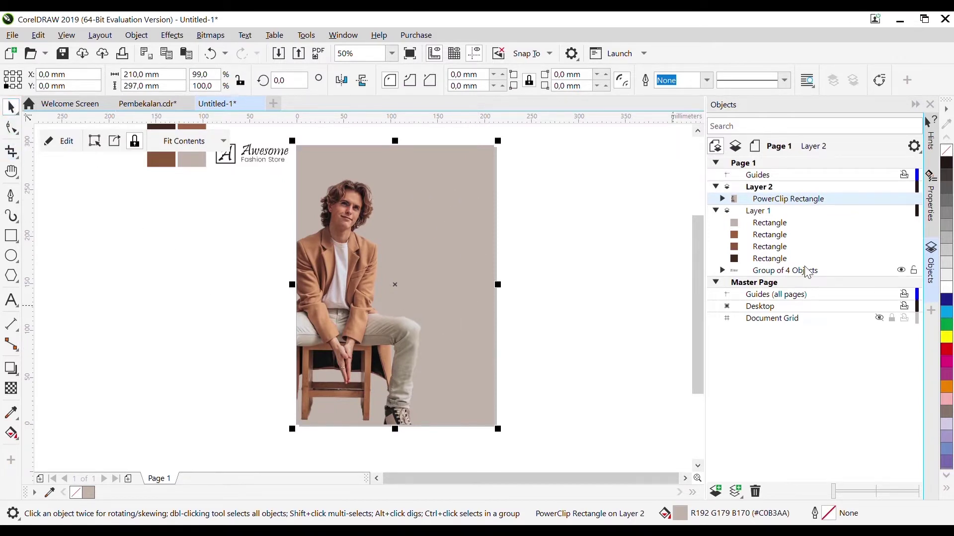
pyautogui.click(722, 199)
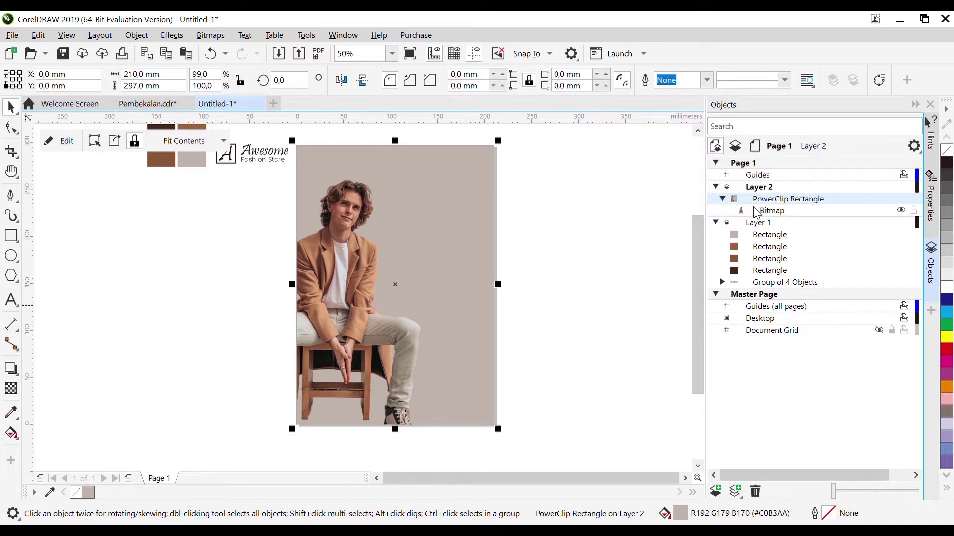
pyautogui.click(789, 215)
pyautogui.click(774, 199)
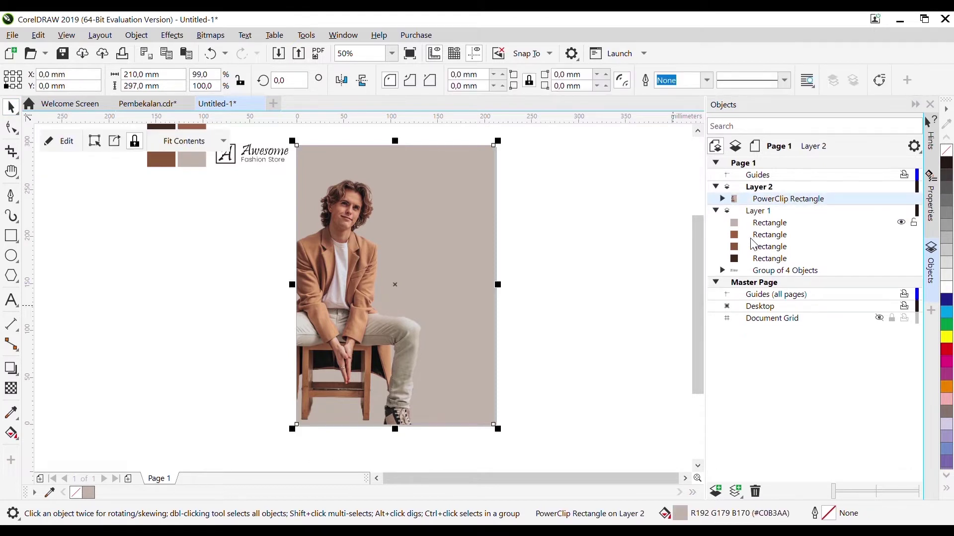
pyautogui.moveTo(343, 309); pyautogui.dragTo(331, 310)
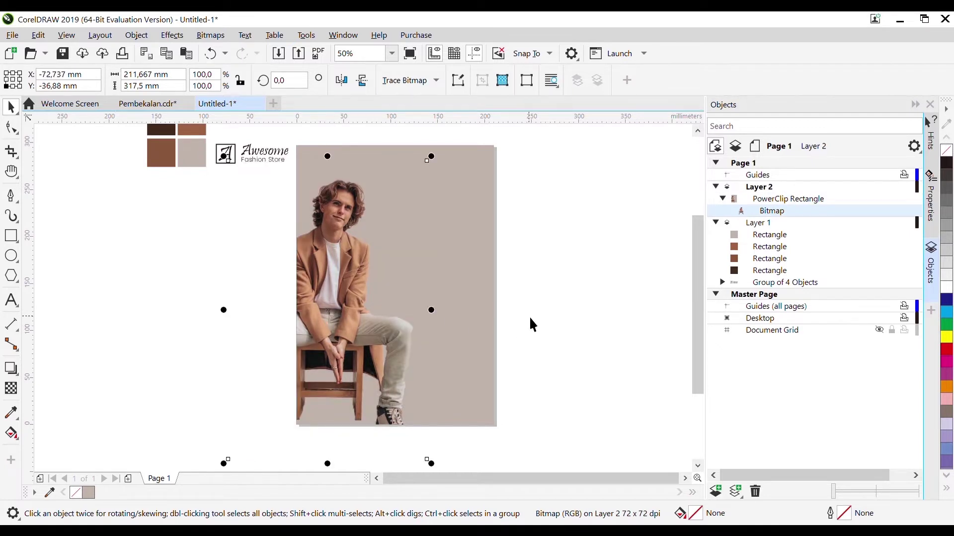
pyautogui.click(566, 314)
pyautogui.moveTo(695, 241); pyautogui.dragTo(692, 223)
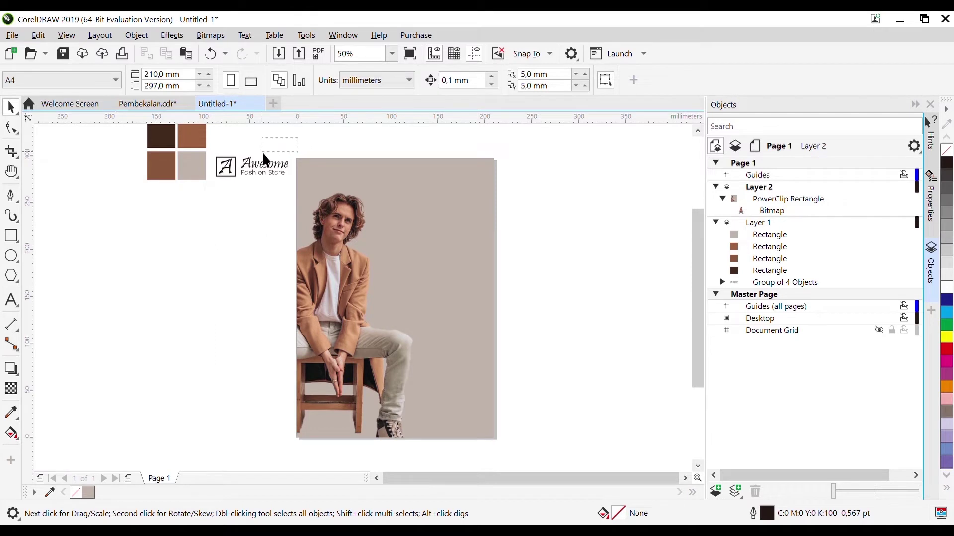
# - Move the Awesome Fashion Store logo to the top right, ordered above the PowerClip rectangle
pyautogui.moveTo(208, 188); pyautogui.dragTo(448, 192)
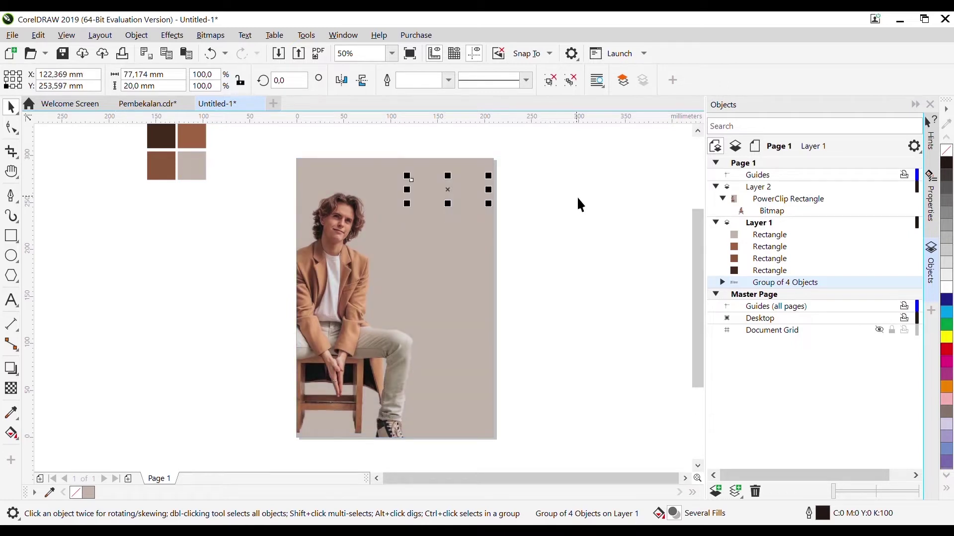
pyautogui.moveTo(776, 283); pyautogui.dragTo(766, 200)
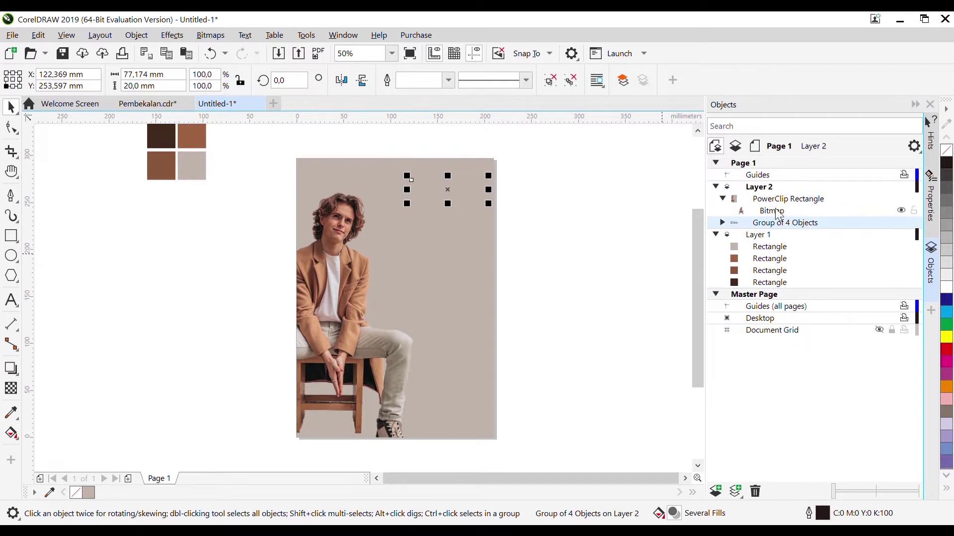
pyautogui.click(722, 198)
pyautogui.moveTo(770, 211); pyautogui.dragTo(763, 199)
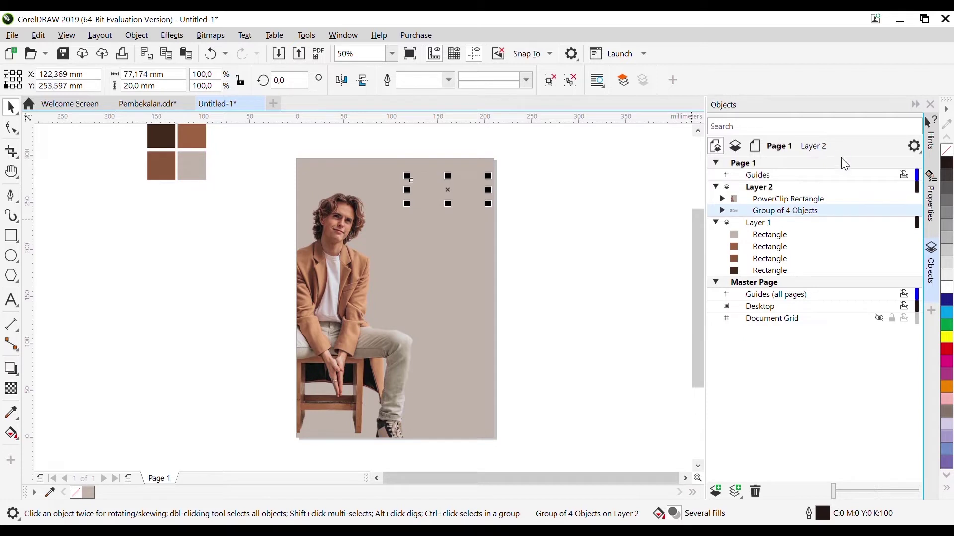
pyautogui.moveTo(797, 212)
pyautogui.mouseDown()
pyautogui.moveTo(781, 198)
pyautogui.moveTo(715, 191)
pyautogui.moveTo(792, 202)
pyautogui.mouseUp()
pyautogui.click(560, 230)
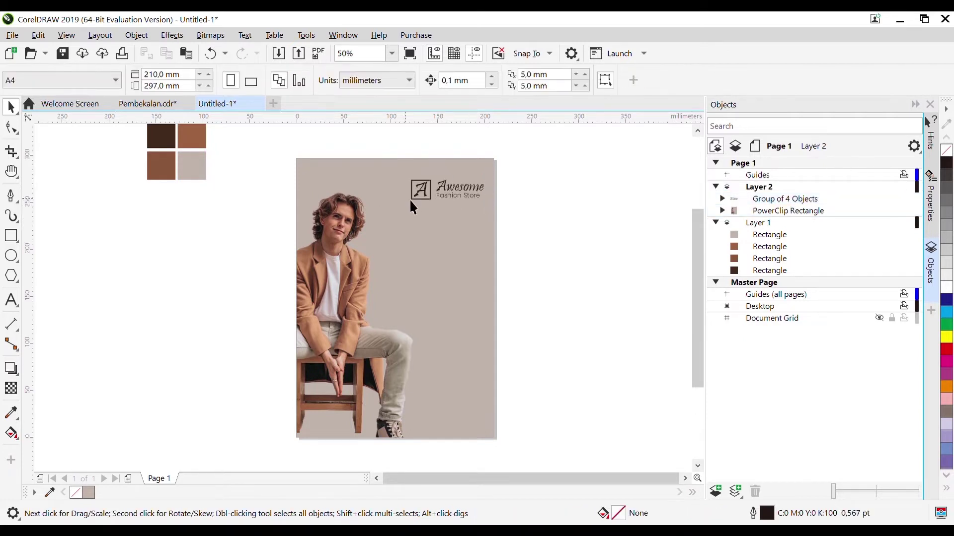
pyautogui.scroll(2, 491, 231)
pyautogui.scroll(-2, 485, 319)
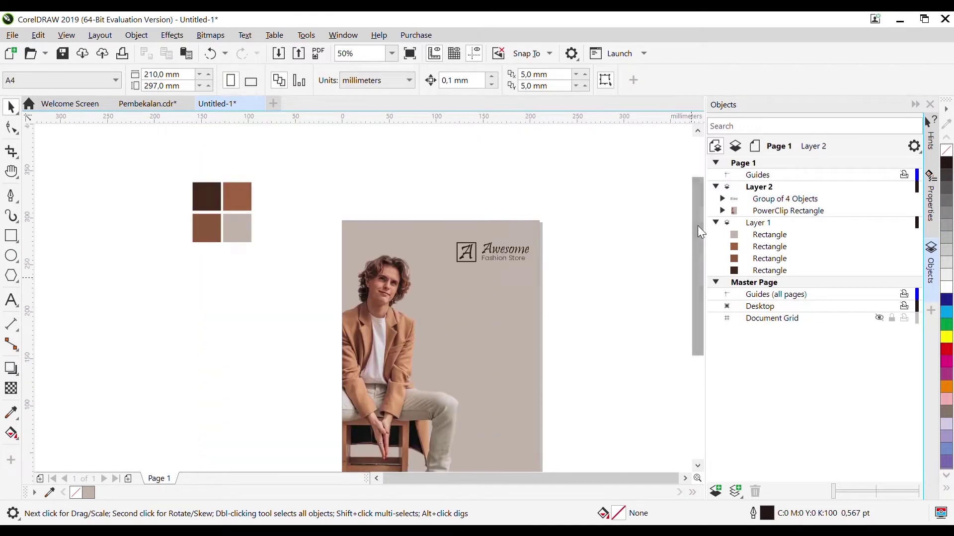
pyautogui.scroll(-1, 695, 262)
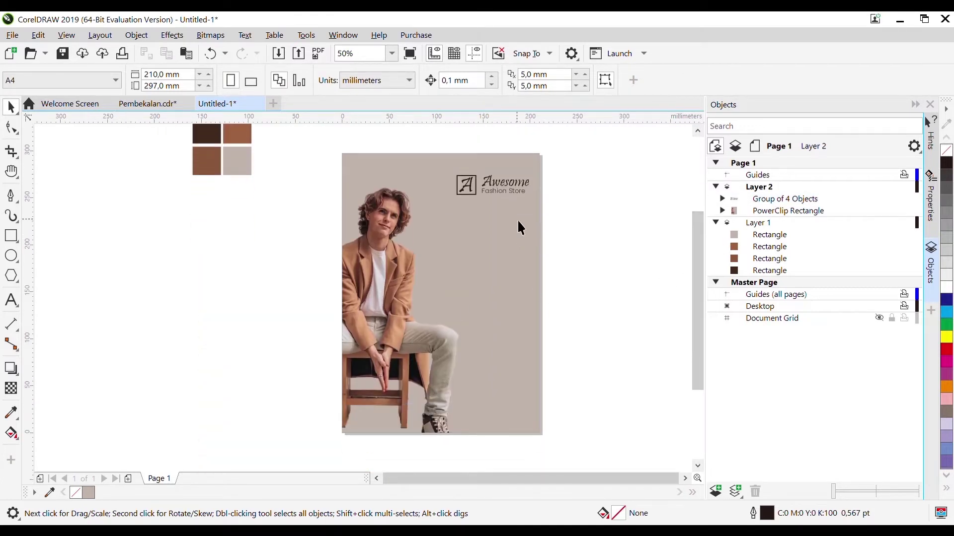
pyautogui.scroll(1, 525, 259)
pyautogui.scroll(1, 703, 270)
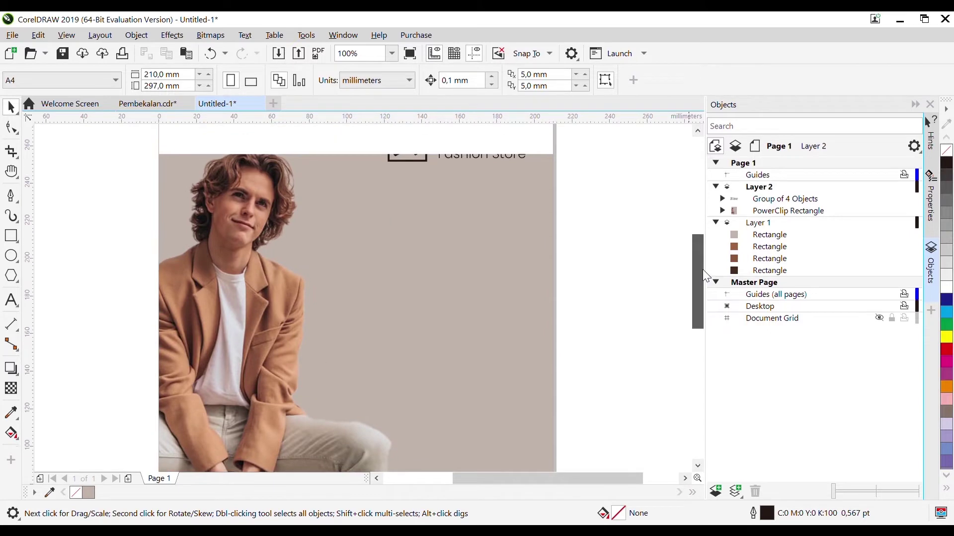
# - Add a '50' text on the poster and set it in Roboto Black
pyautogui.click(11, 300)
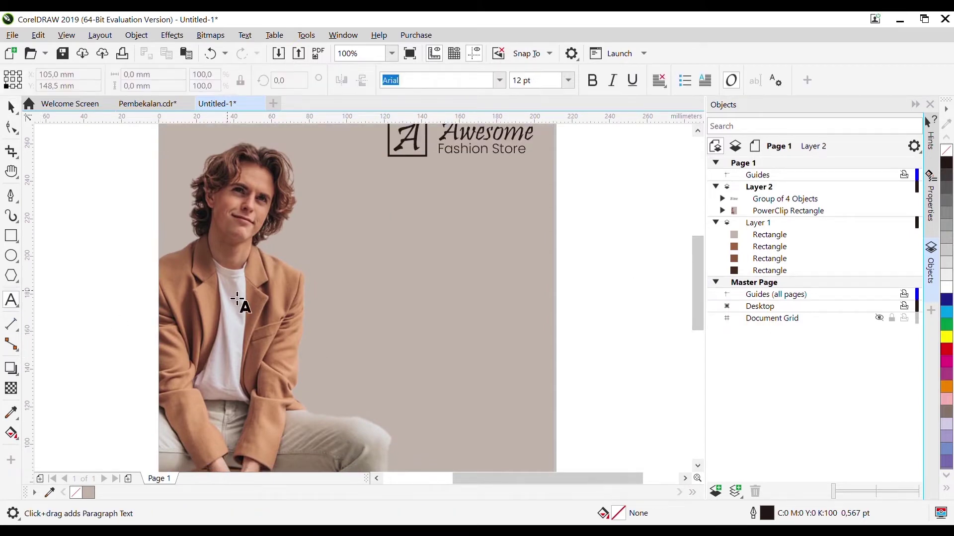
pyautogui.click(390, 267)
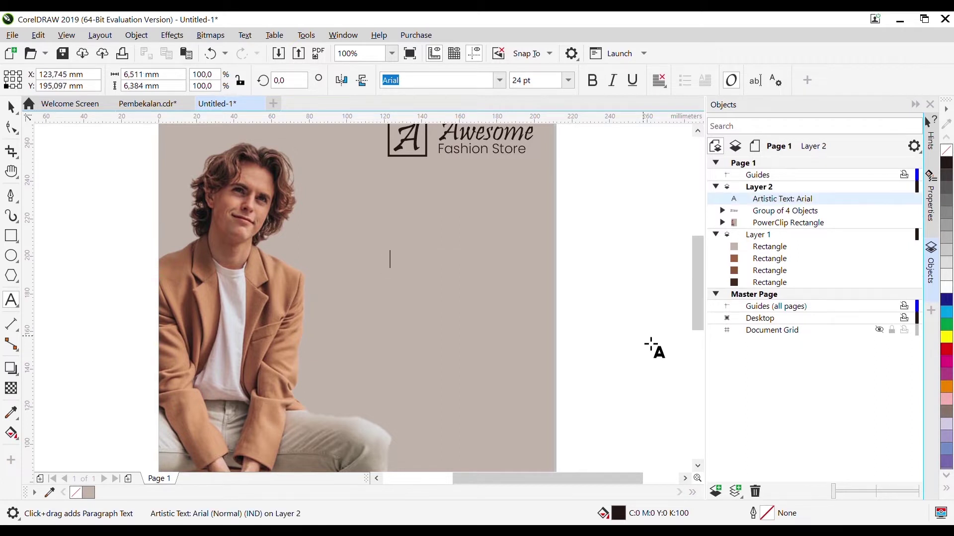
pyautogui.click(11, 106)
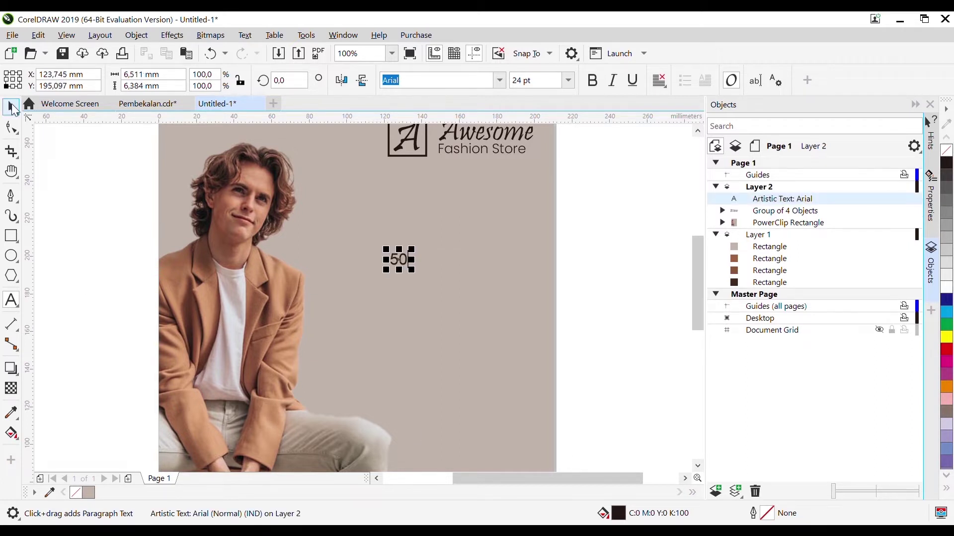
pyautogui.click(498, 84)
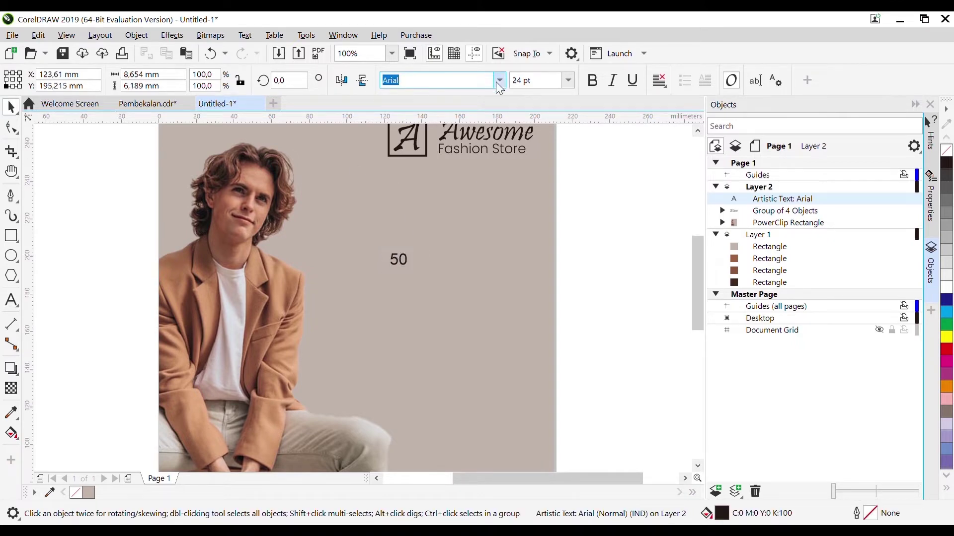
pyautogui.hotkey('ctrl', 'b')
pyautogui.write('Roboto Black')
pyautogui.press('Return')
pyautogui.click(566, 83)
pyautogui.click(567, 81)
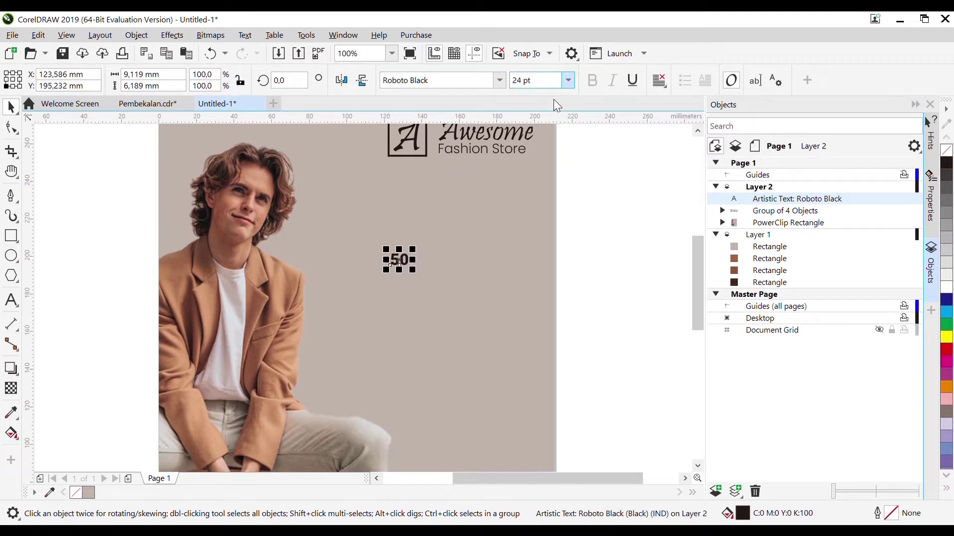
pyautogui.click(532, 323)
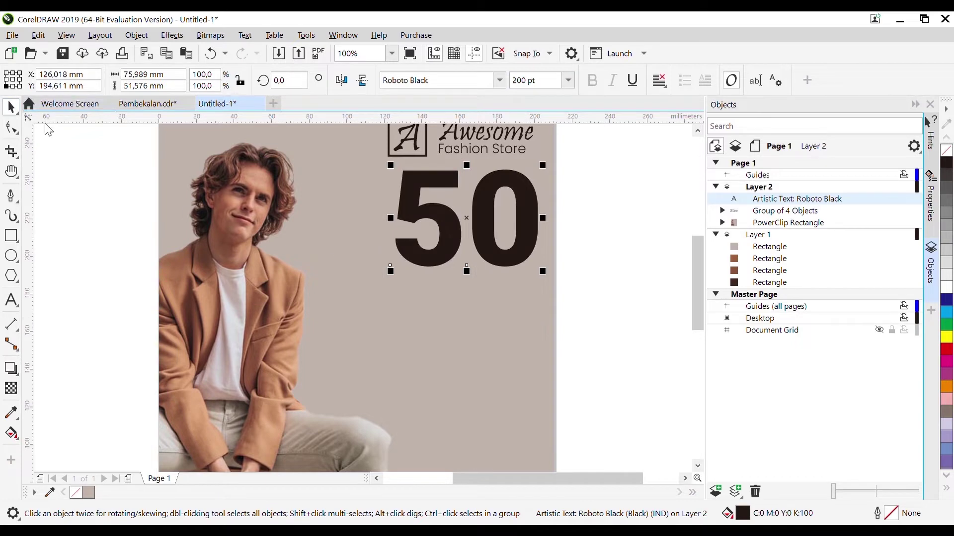
# - Enlarge the 50 to 300 pt, place it beside the model, and duplicate it
pyautogui.moveTo(464, 222); pyautogui.dragTo(429, 299)
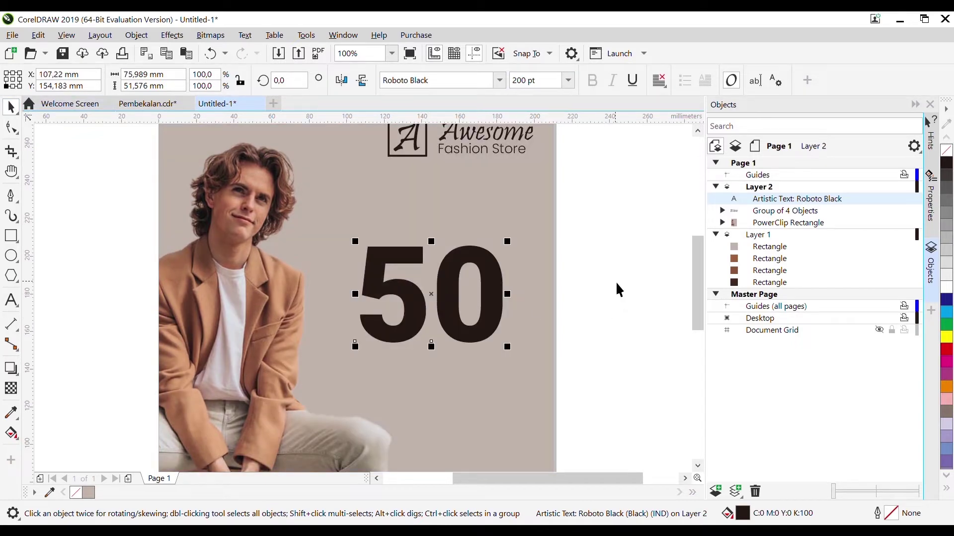
pyautogui.doubleClick(519, 81)
pyautogui.write('300')
pyautogui.press('Return')
pyautogui.moveTo(486, 278); pyautogui.dragTo(422, 323)
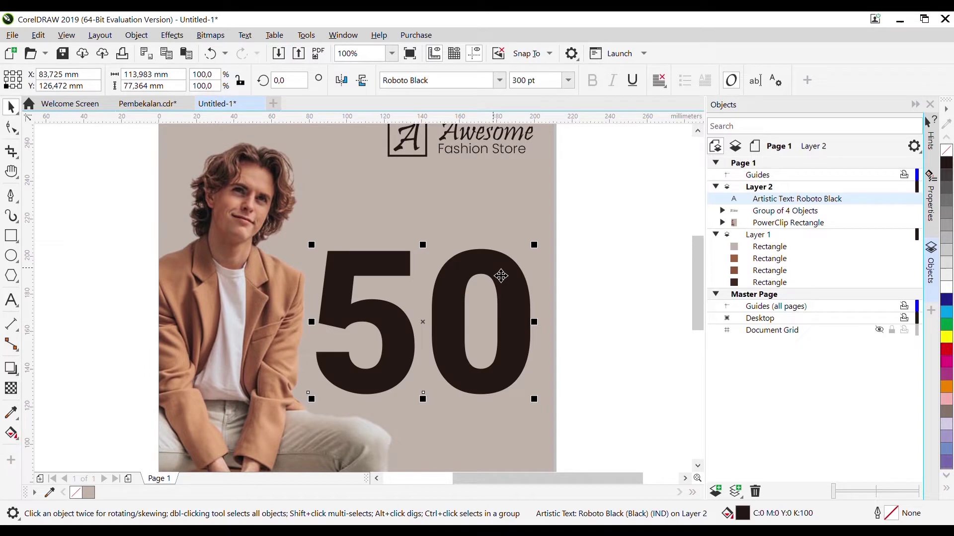
pyautogui.hscroll(-2, 379, 334)
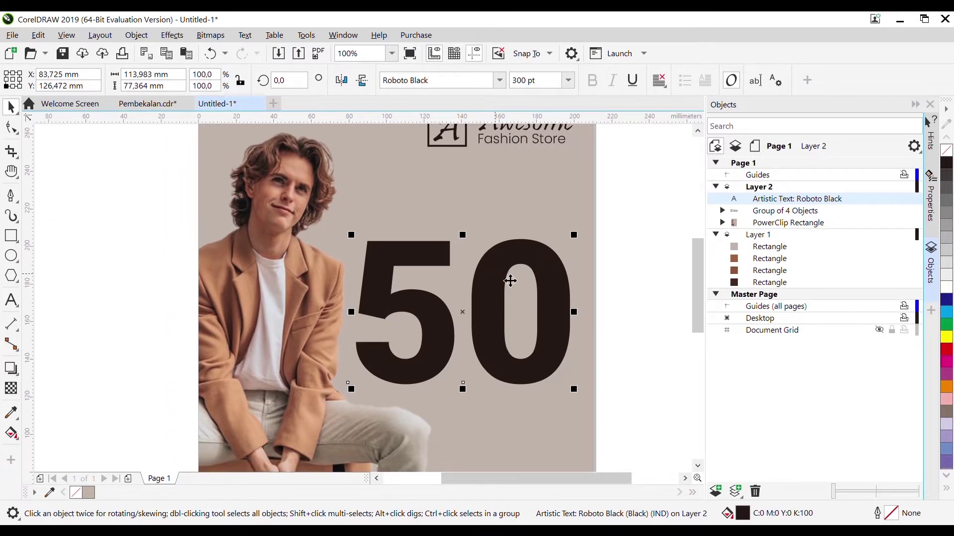
pyautogui.scroll(4, 507, 255)
pyautogui.scroll(-6, 404, 308)
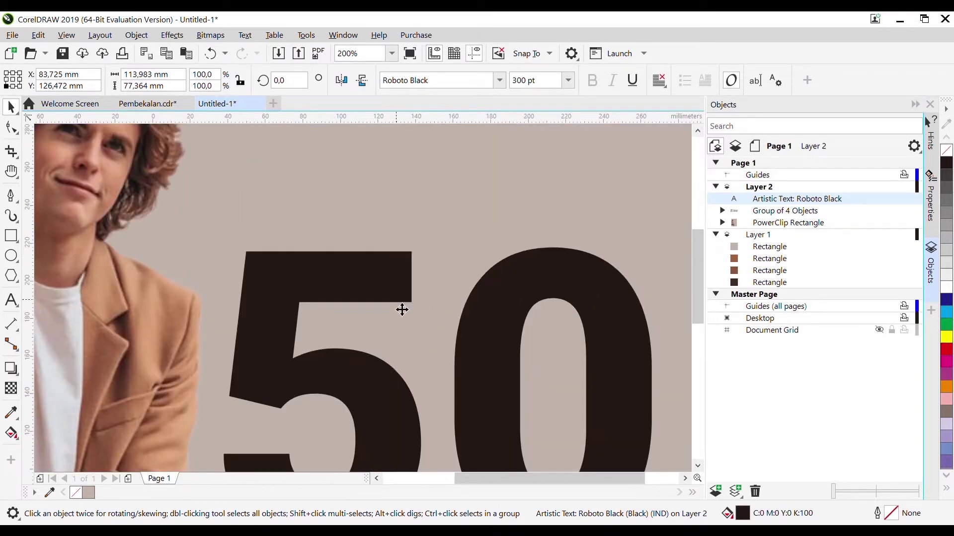
pyautogui.scroll(2, 415, 292)
pyautogui.moveTo(699, 272)
pyautogui.mouseDown()
pyautogui.moveTo(698, 241)
pyautogui.moveTo(698, 258)
pyautogui.mouseUp()
pyautogui.click(600, 317)
pyautogui.click(447, 385)
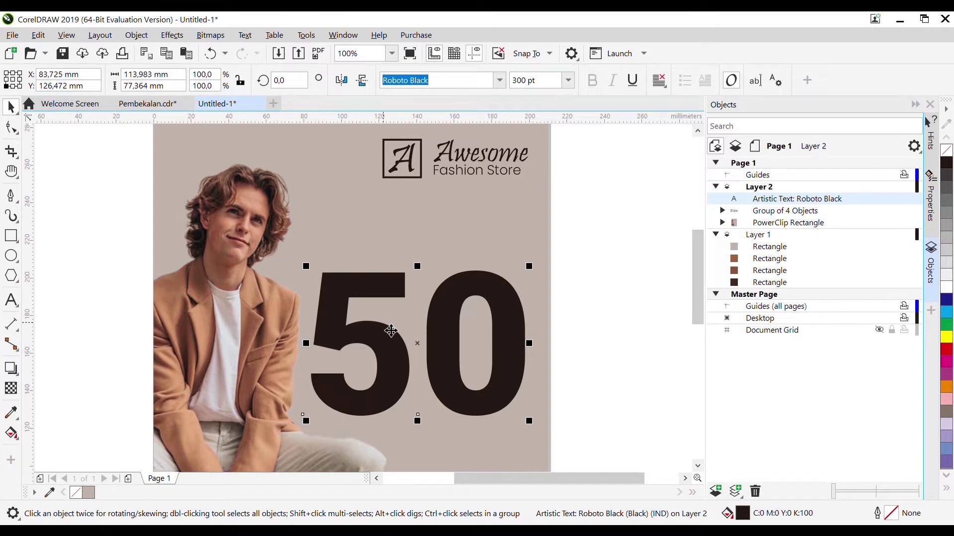
pyautogui.hotkey('ctrl', 'd')
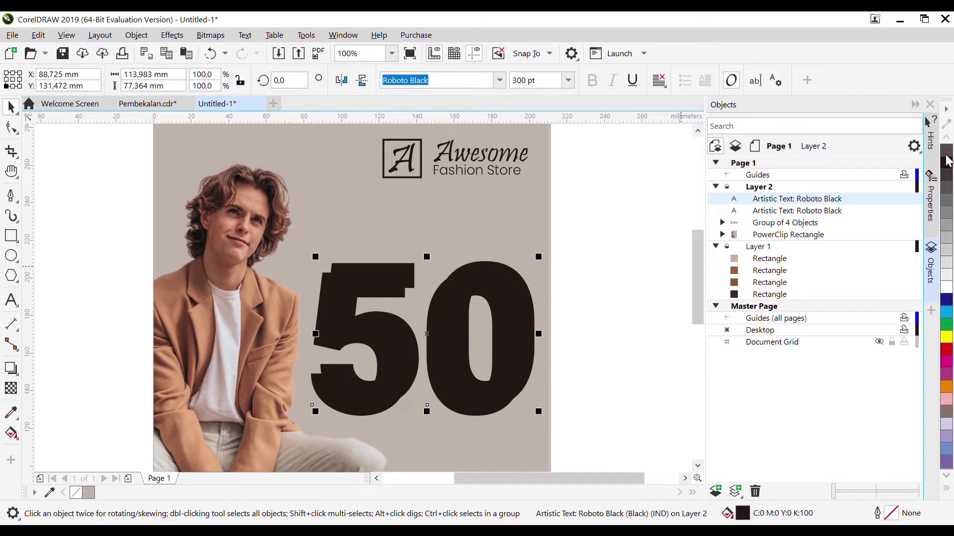
# - Give the 50 copy no fill and a black outline, nudged slightly down and left
pyautogui.click(950, 152)
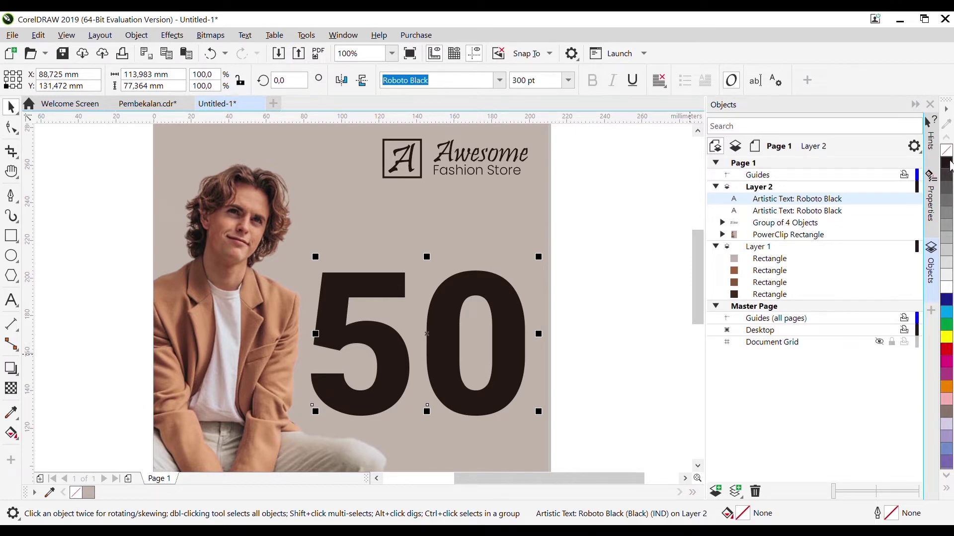
pyautogui.rightClick(950, 162)
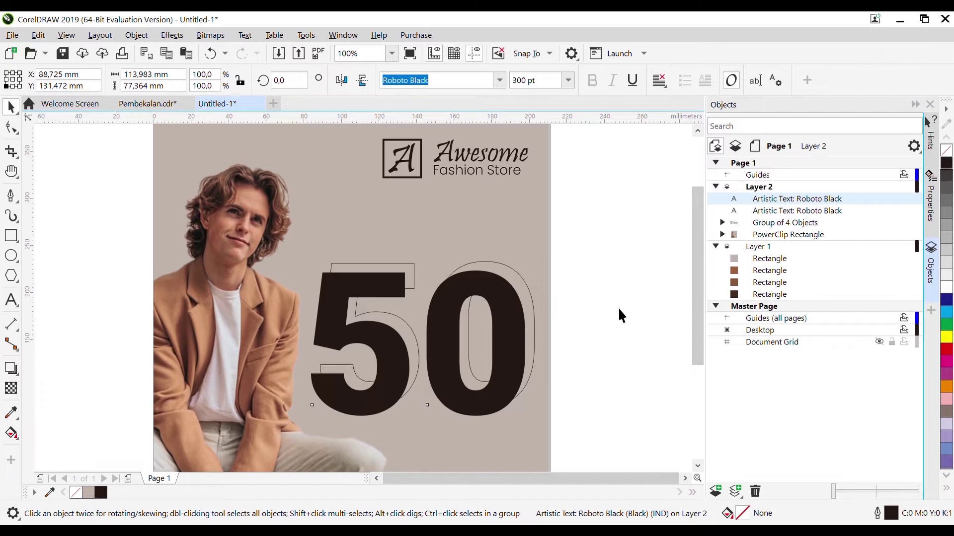
pyautogui.scroll(-3, 619, 314)
pyautogui.scroll(3, 613, 262)
pyautogui.press('Down')
pyautogui.press('Down')
pyautogui.press('Down')
pyautogui.press('Down')
pyautogui.press('Down')
pyautogui.press('Down')
pyautogui.press('Down')
pyautogui.press('Down')
pyautogui.press('Down')
pyautogui.press('Down')
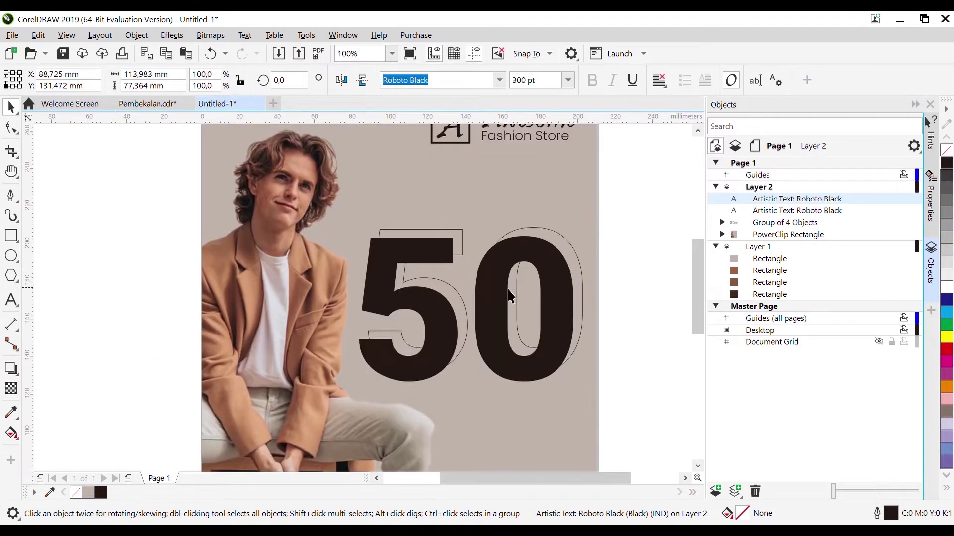
pyautogui.press('Up')
pyautogui.press('Up')
pyautogui.press('Up')
pyautogui.press('Up')
pyautogui.press('Up')
pyautogui.press('Up')
pyautogui.press('Up')
pyautogui.press('Up')
pyautogui.press('Up')
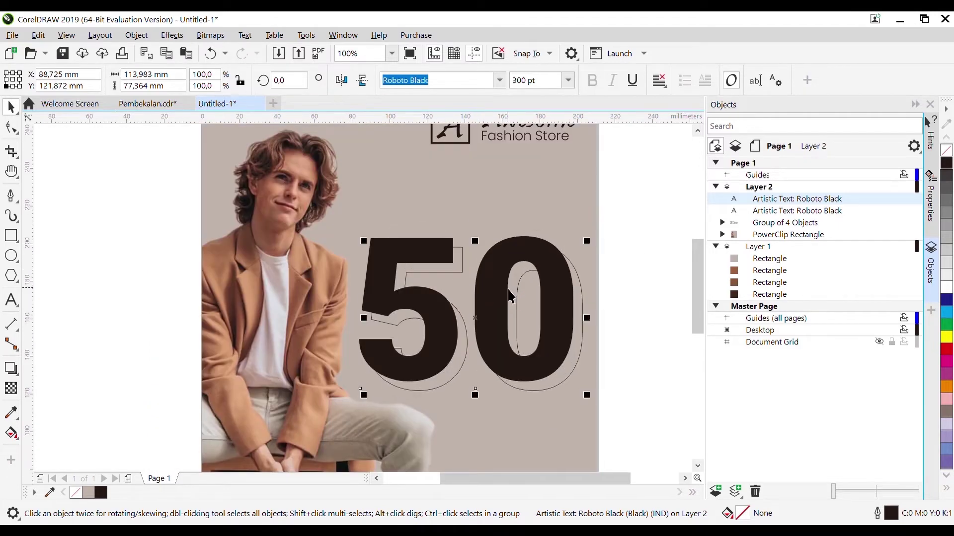
pyautogui.press('Left')
pyautogui.press('Left')
pyautogui.press('Left')
pyautogui.press('Left')
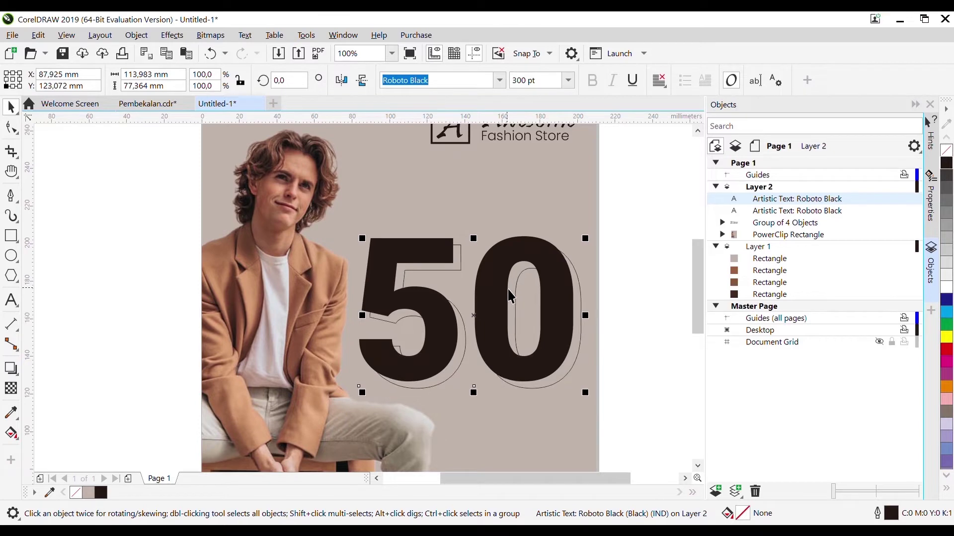
pyautogui.click(665, 314)
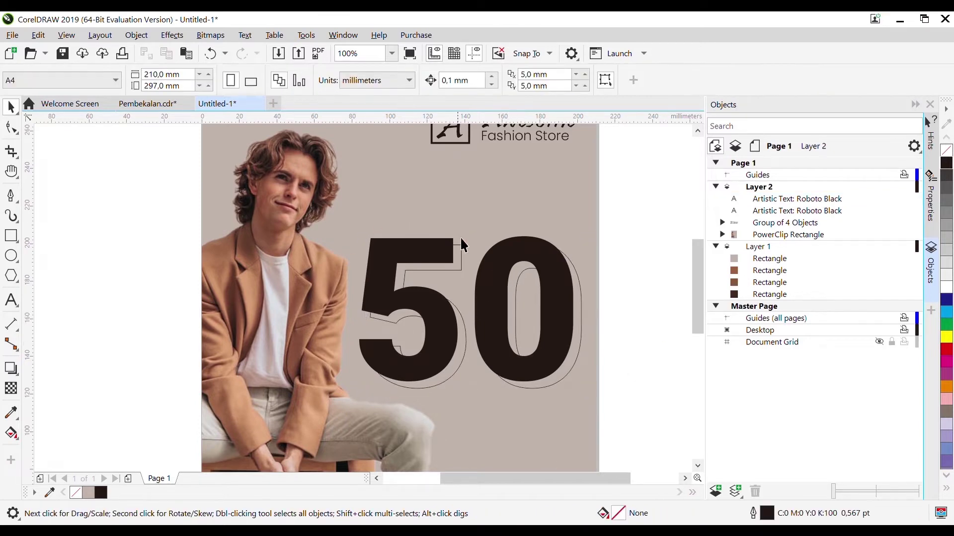
pyautogui.moveTo(695, 258); pyautogui.dragTo(694, 254)
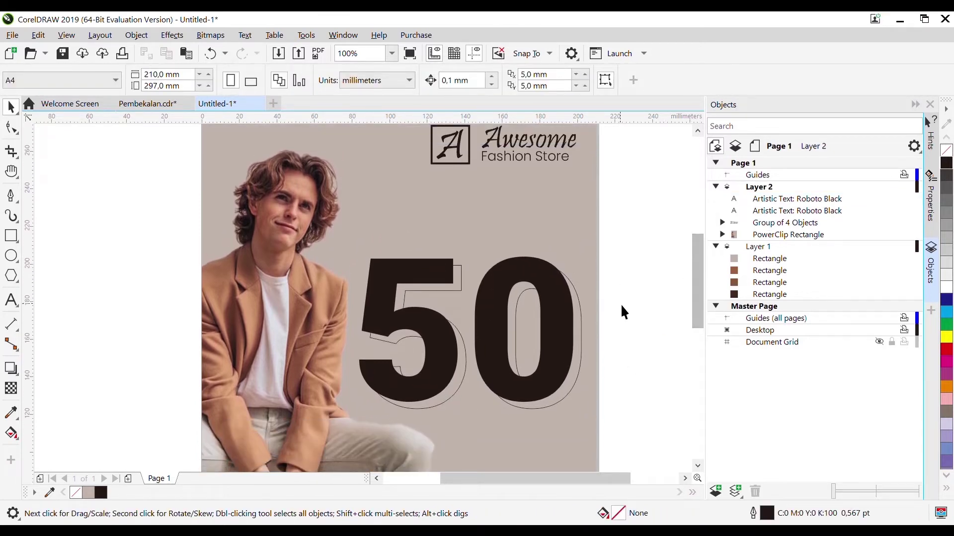
pyautogui.click(571, 391)
pyautogui.scroll(-2, 673, 293)
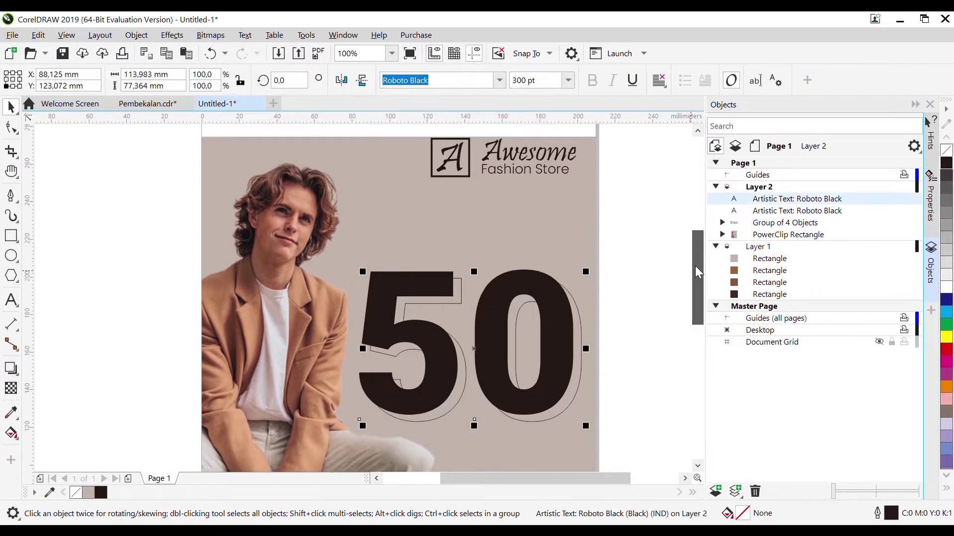
pyautogui.click(58, 281)
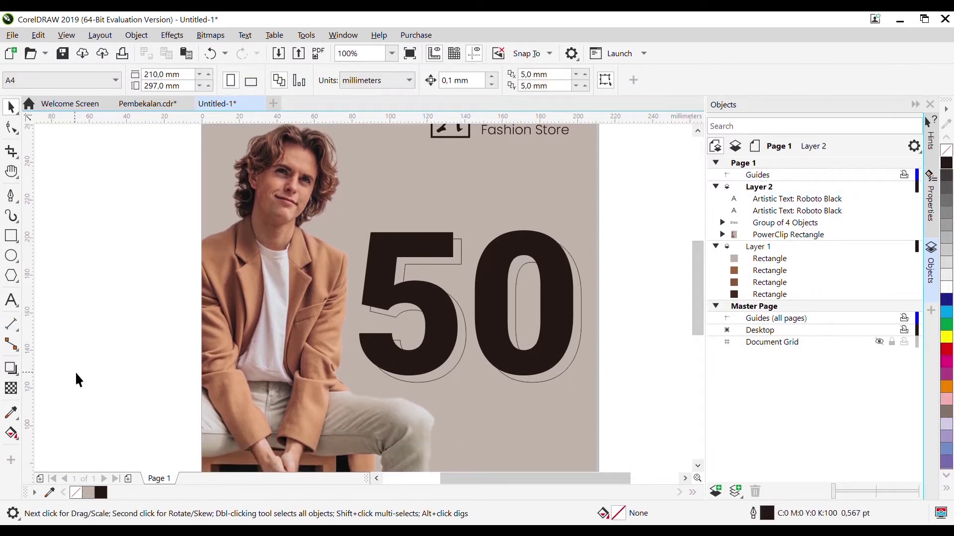
pyautogui.click(11, 300)
# - Type '% OFF' as new text above the 50 and centre-align it
pyautogui.click(486, 193)
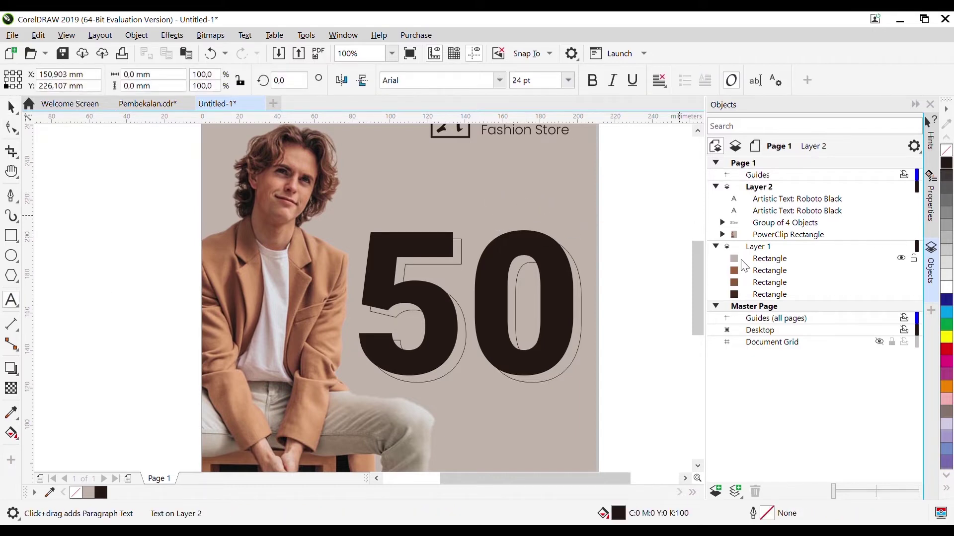
pyautogui.write('%')
pyautogui.write(' OFF')
pyautogui.click(11, 106)
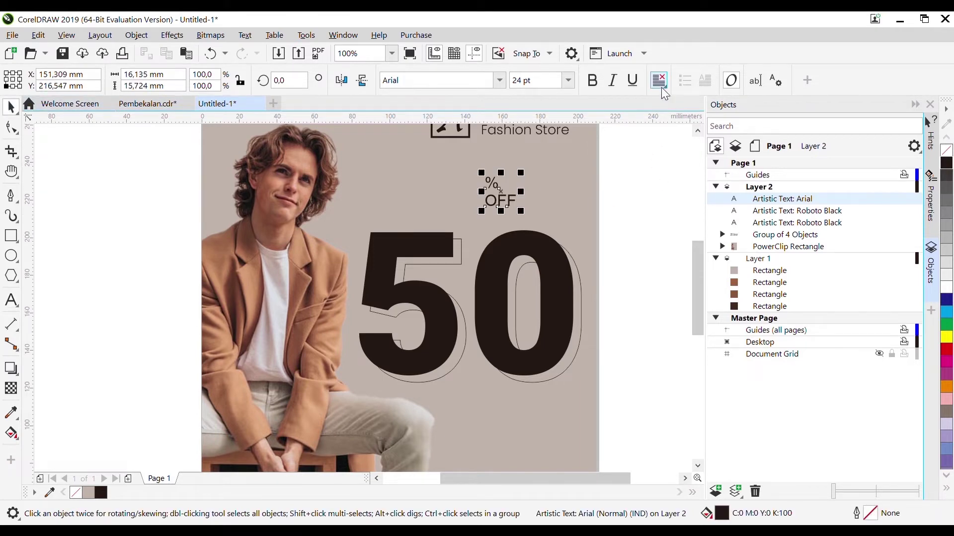
pyautogui.hotkey('ctrl', 'e')
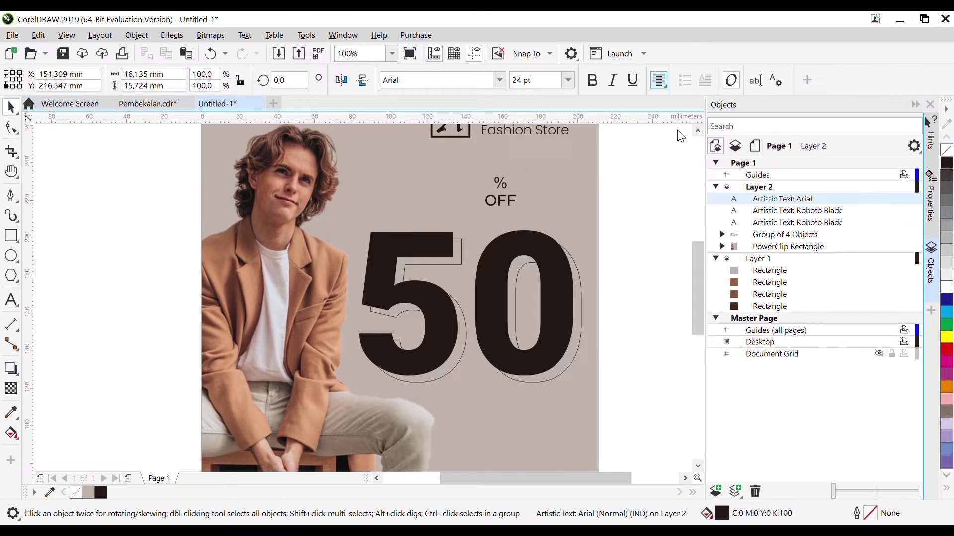
# - Set the % OFF text's font to Montserrat
pyautogui.click(11, 106)
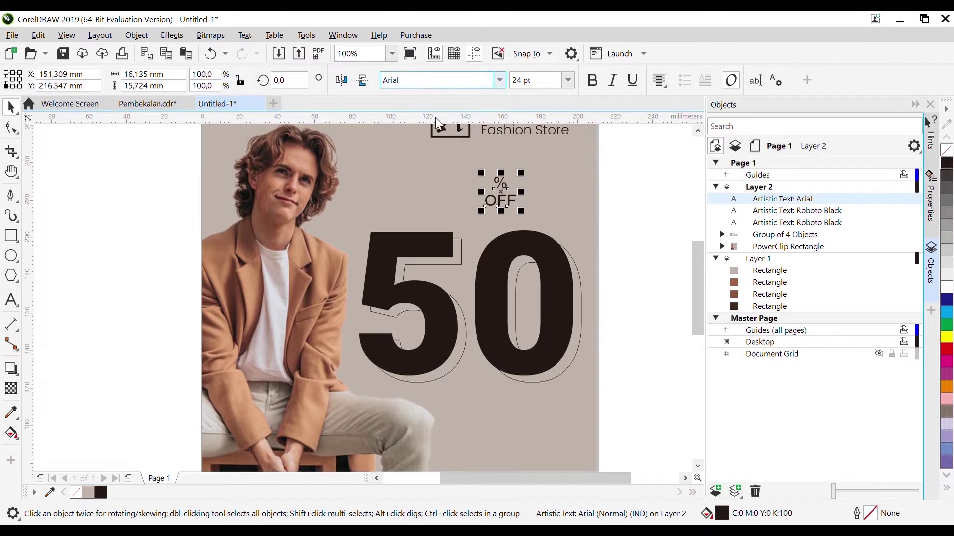
pyautogui.doubleClick(415, 82)
pyautogui.write('Mon')
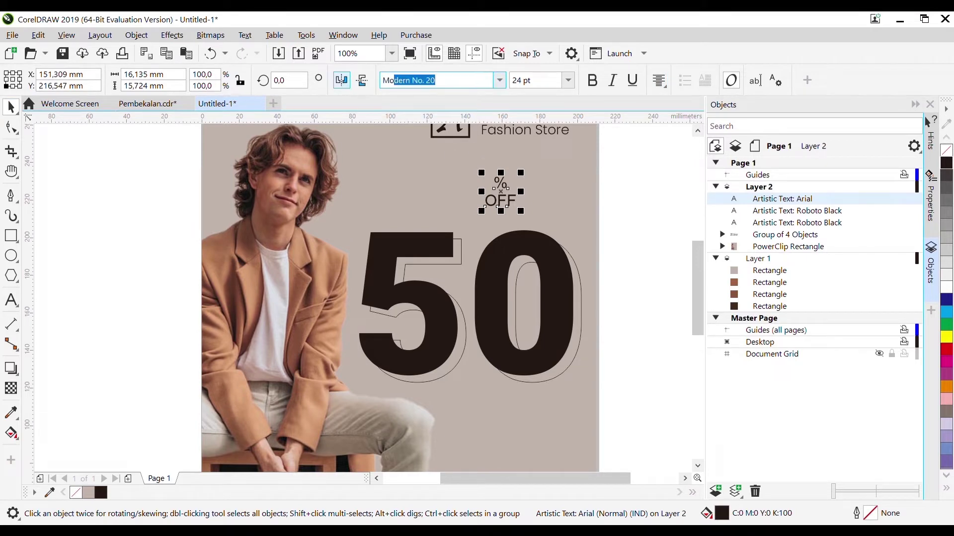
pyautogui.write('s')
pyautogui.write('ts')
pyautogui.press('BackSpace')
pyautogui.press('BackSpace')
pyautogui.press('BackSpace')
pyautogui.write('ts')
pyautogui.press('Return')
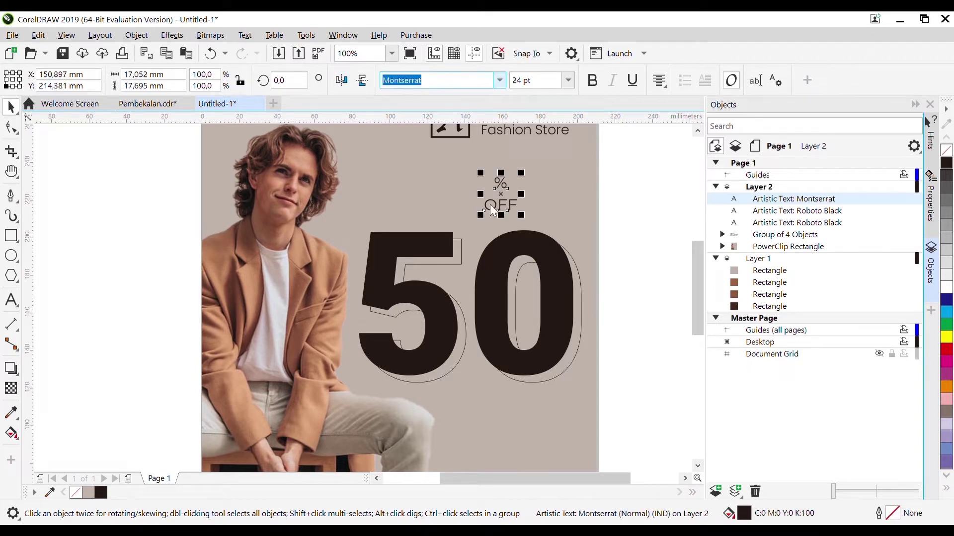
pyautogui.hotkey('ctrl', 'z')
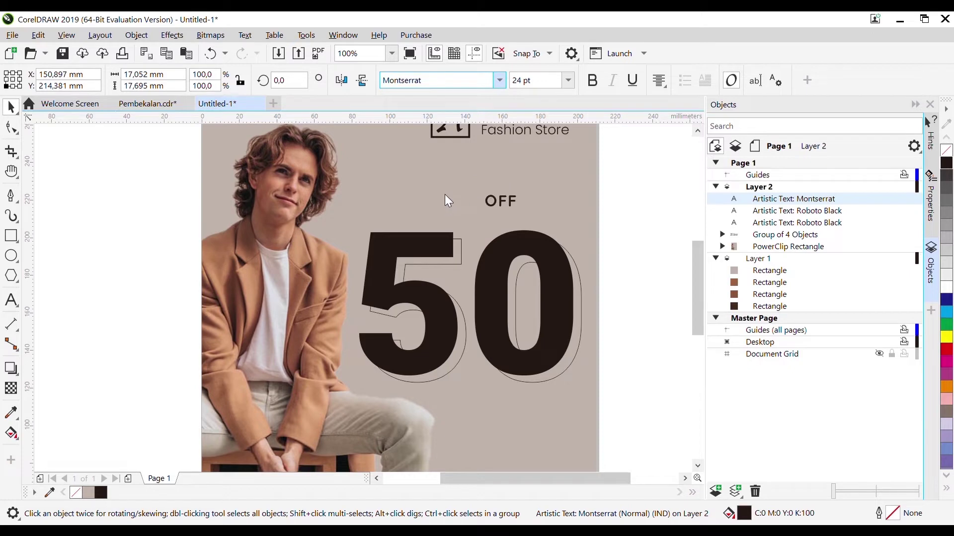
pyautogui.hotkey('ctrl', 'z')
pyautogui.write('Mont')
pyautogui.press('Return')
pyautogui.hotkey('ctrl', 'shift', 'z')
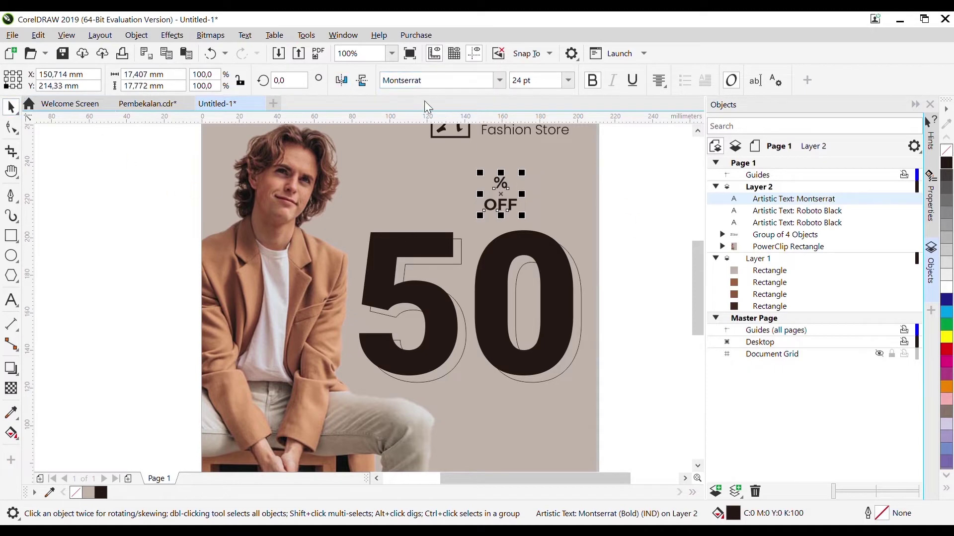
# - Resize % OFF to 48 pt and drag it onto the 0 of 50
pyautogui.doubleClick(519, 81)
pyautogui.write('64')
pyautogui.press('Return')
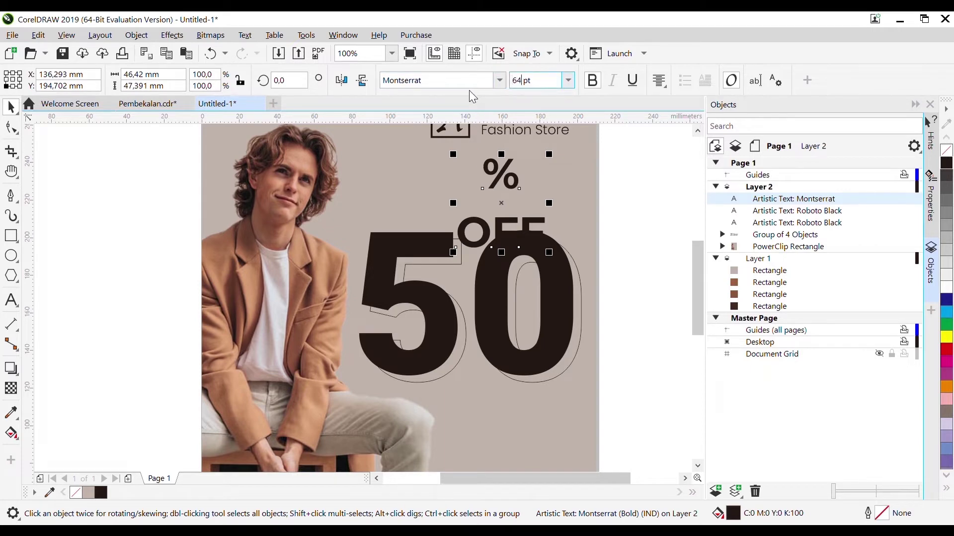
pyautogui.write('48')
pyautogui.press('Return')
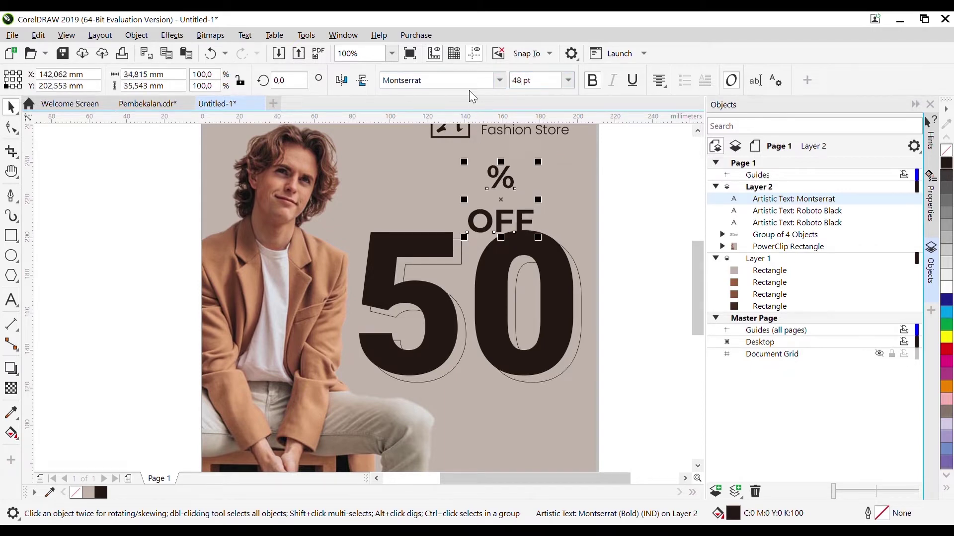
pyautogui.moveTo(498, 175); pyautogui.dragTo(553, 332)
pyautogui.scroll(-2, 549, 414)
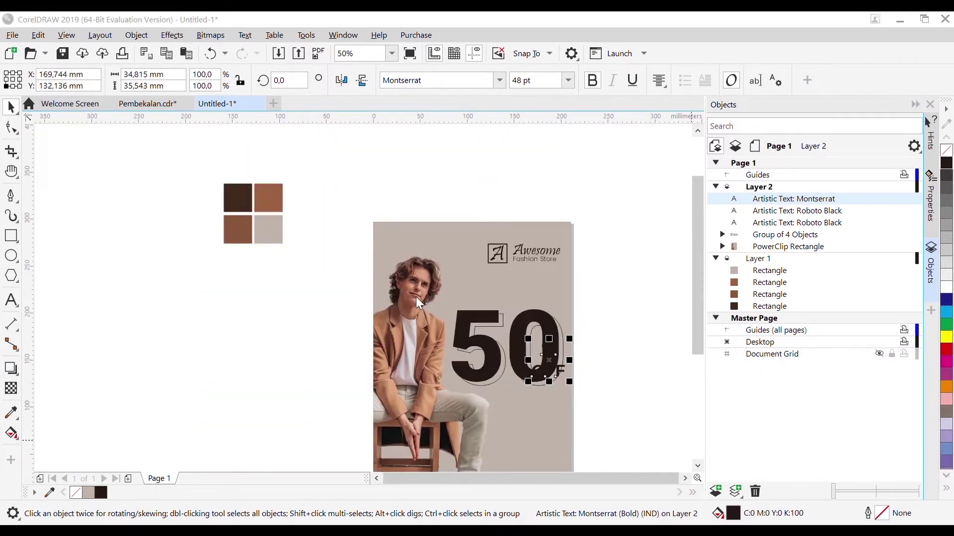
# - Fill % OFF with the brown swatch colour (#9D6242) and nudge it further into the 0
pyautogui.click(271, 211)
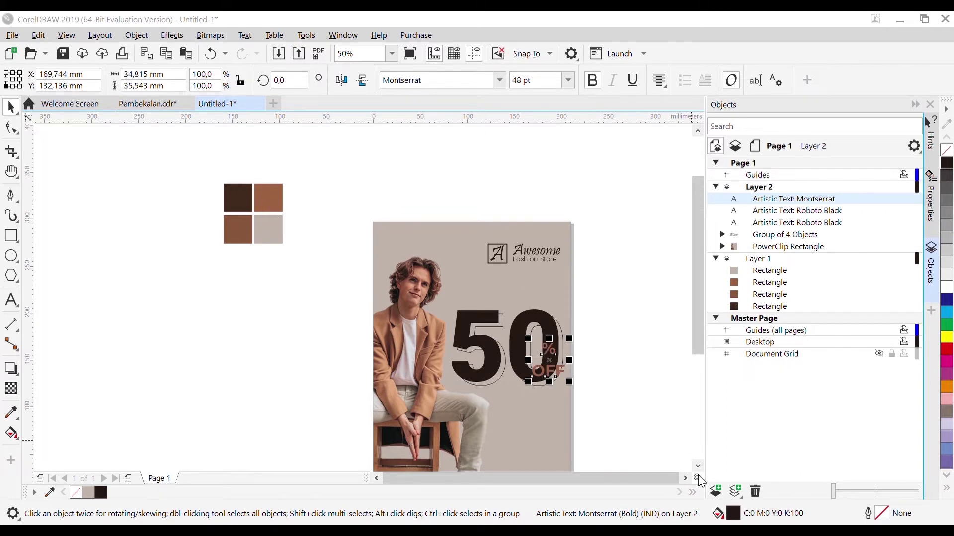
pyautogui.hscroll(-2, 600, 471)
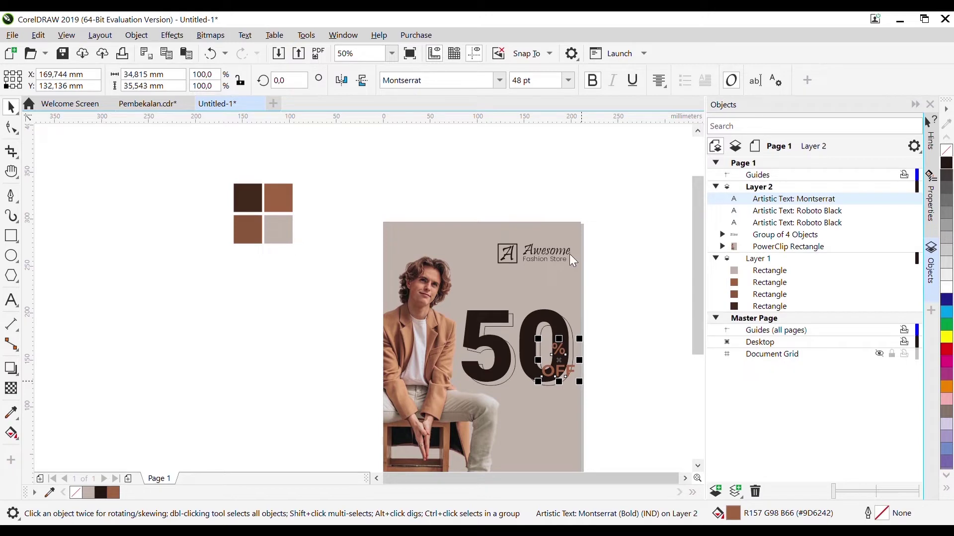
pyautogui.scroll(2, 571, 375)
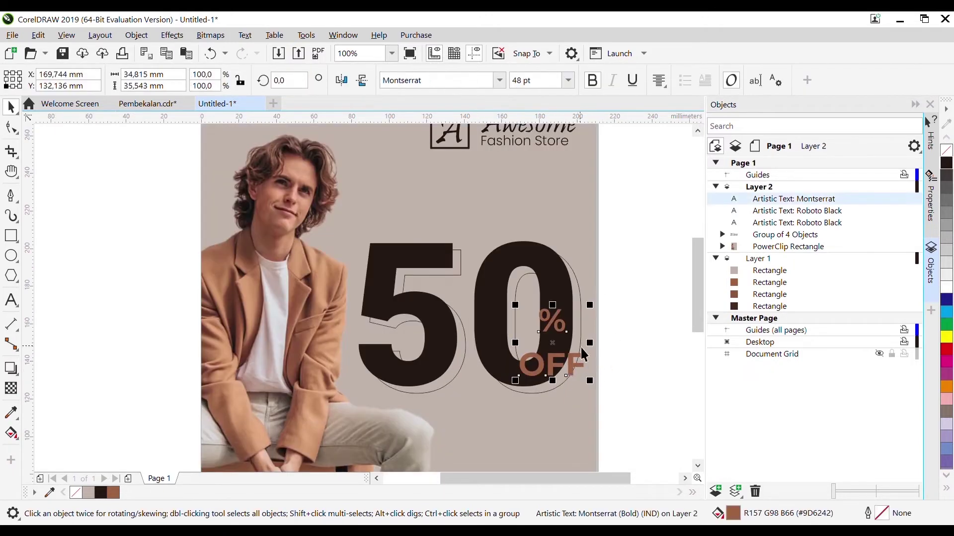
pyautogui.moveTo(584, 354); pyautogui.dragTo(556, 352)
pyautogui.click(499, 84)
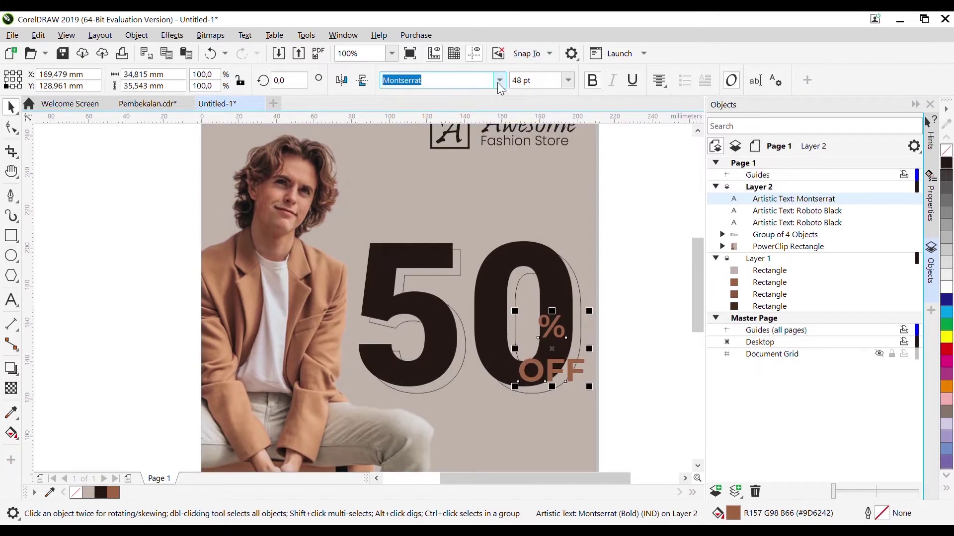
# - Apply Montserrat ExtraBold to % OFF, then try Quicksand Bold
pyautogui.press('Return')
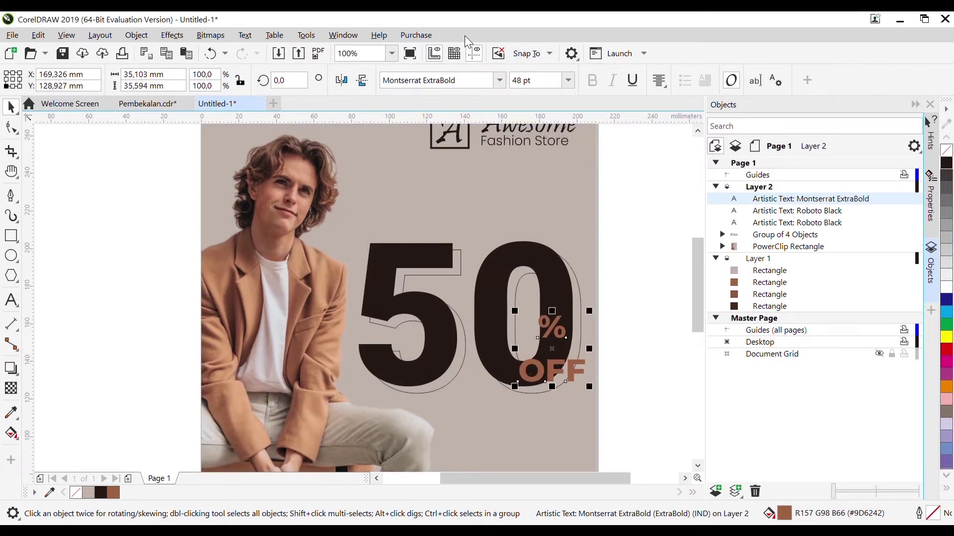
pyautogui.click(497, 79)
pyautogui.press('Return')
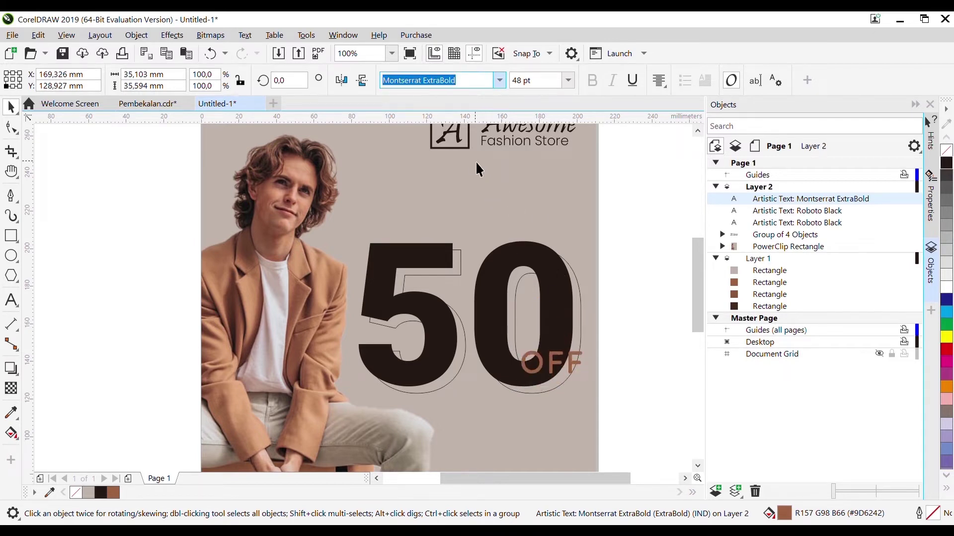
pyautogui.click(496, 81)
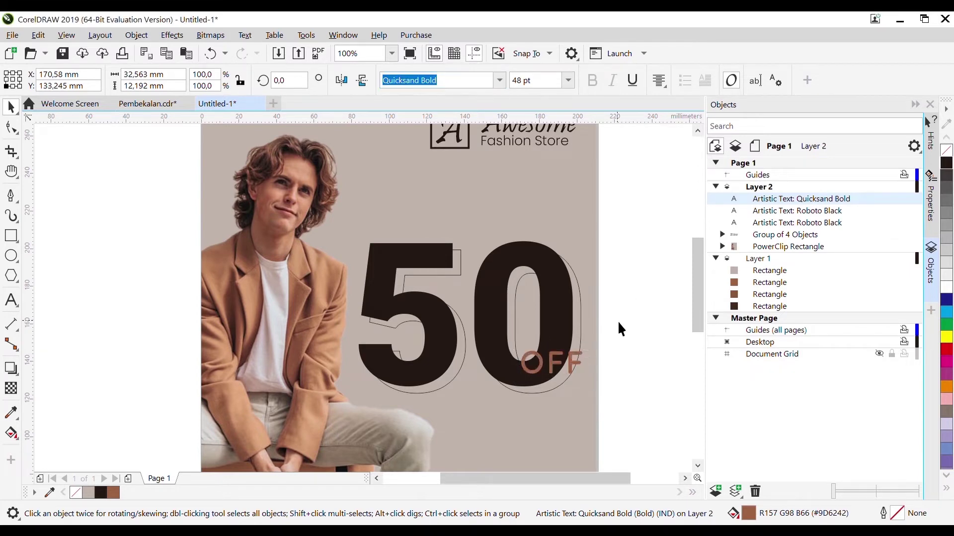
# - Revert to Montserrat ExtraBold and select just the % sign with the Text tool
pyautogui.press('F8')
pyautogui.click(560, 348)
pyautogui.doubleClick(564, 347)
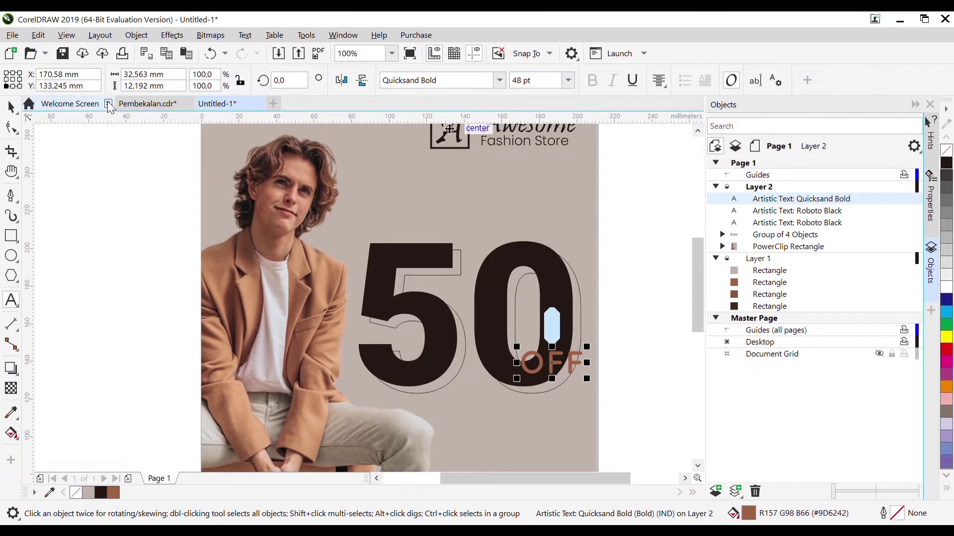
pyautogui.press('Escape')
pyautogui.hotkey('ctrl', 'z')
pyautogui.hotkey('ctrl', 'z')
pyautogui.press('space')
pyautogui.press('space')
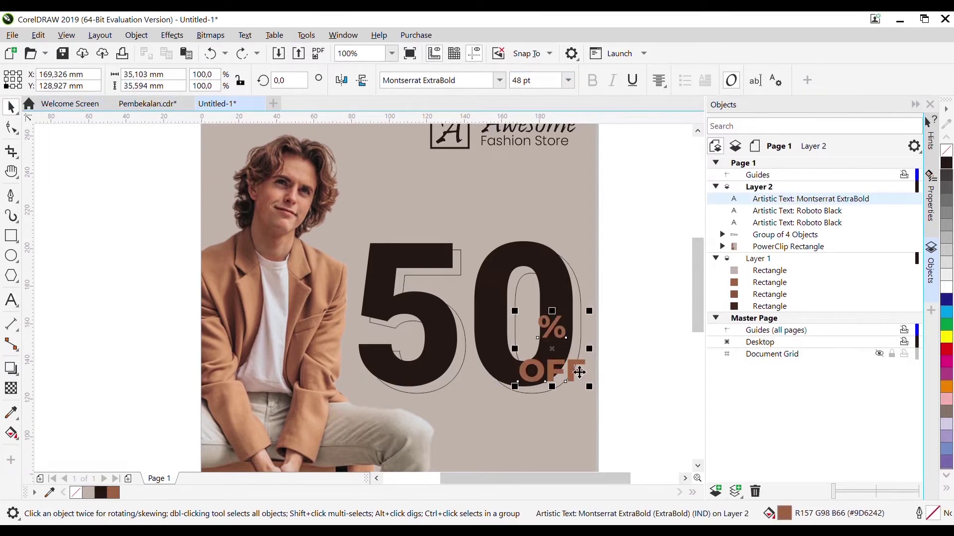
pyautogui.moveTo(591, 376); pyautogui.dragTo(538, 342)
pyautogui.click(545, 337)
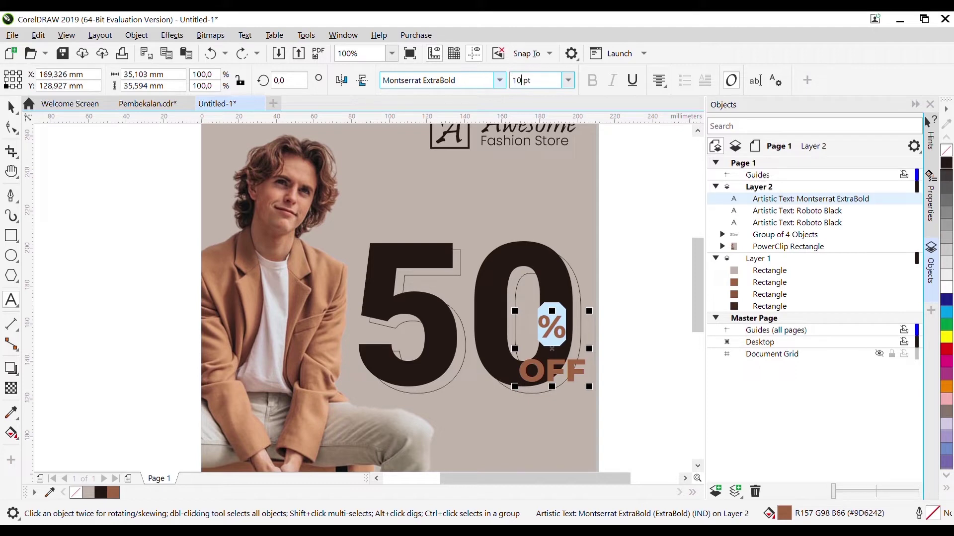
# - Enlarge the % sign to 100 pt and drag % OFF lower in the 0
pyautogui.press('Return')
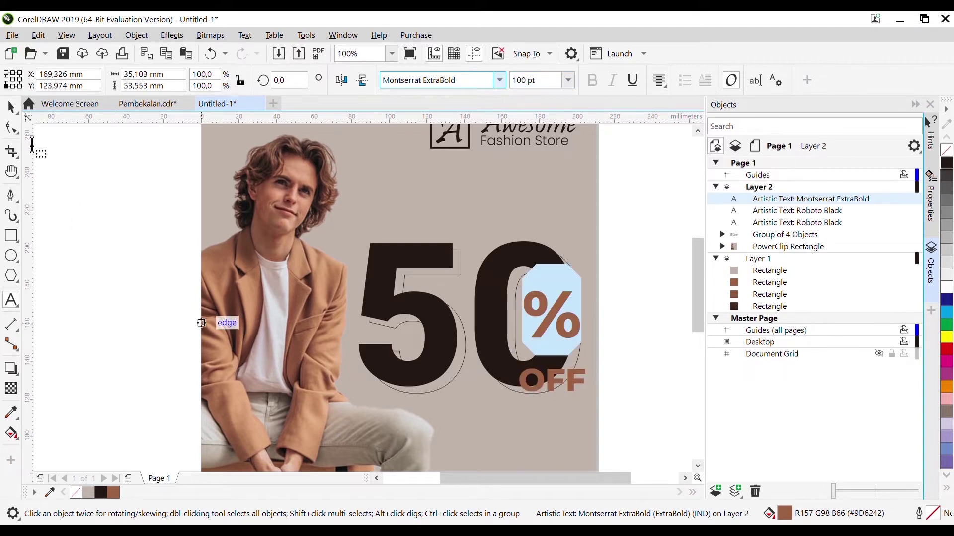
pyautogui.click(11, 107)
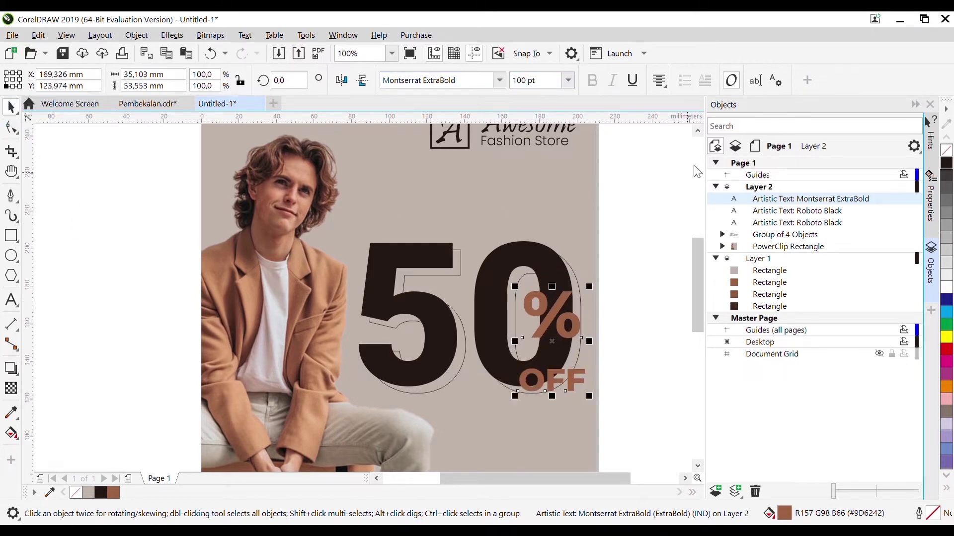
pyautogui.moveTo(570, 335); pyautogui.dragTo(553, 362)
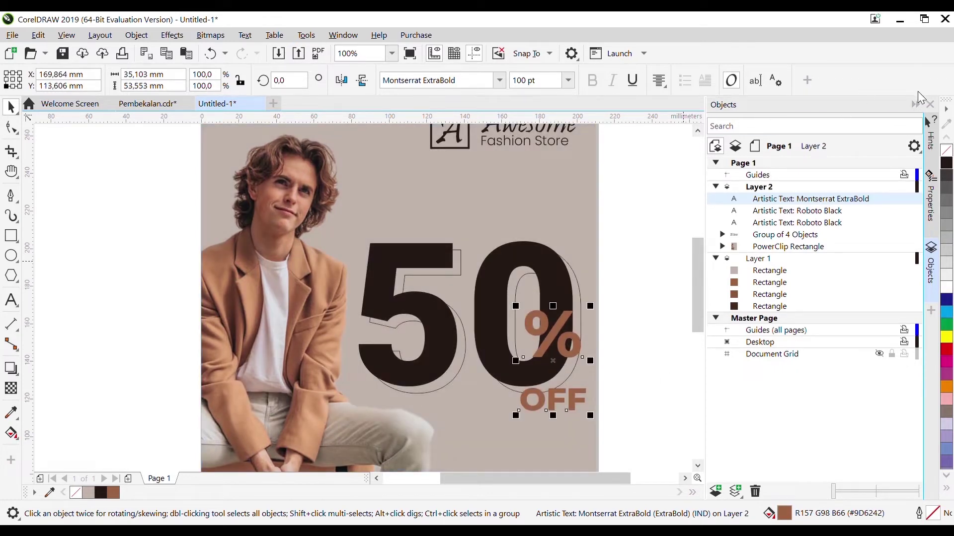
# - Check the text's Properties and nudge % OFF up to Y 117.806 mm
pyautogui.click(929, 201)
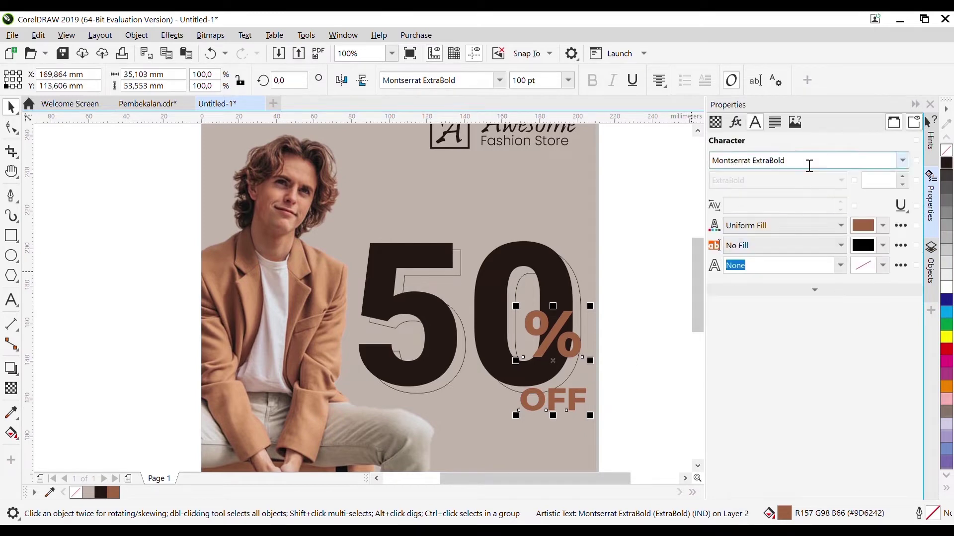
pyautogui.click(901, 266)
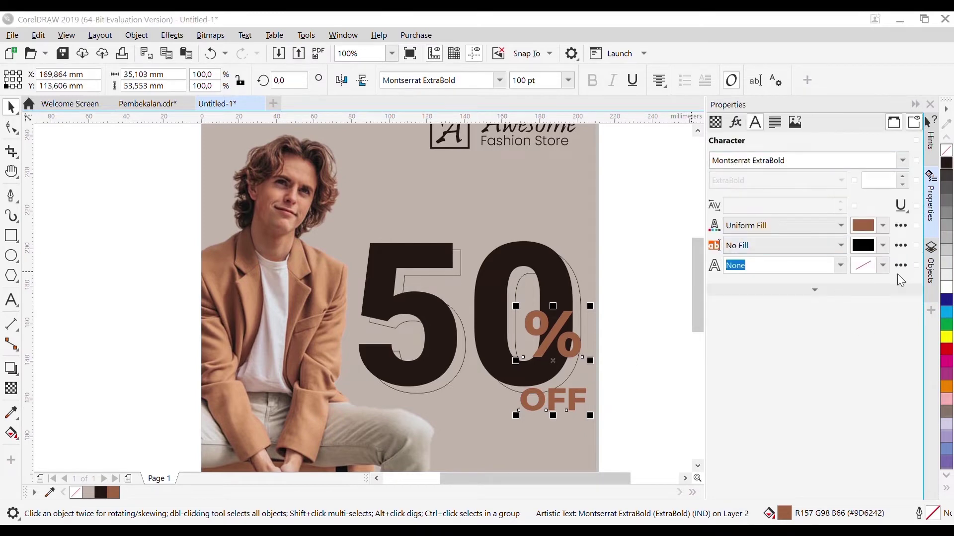
pyautogui.click(831, 296)
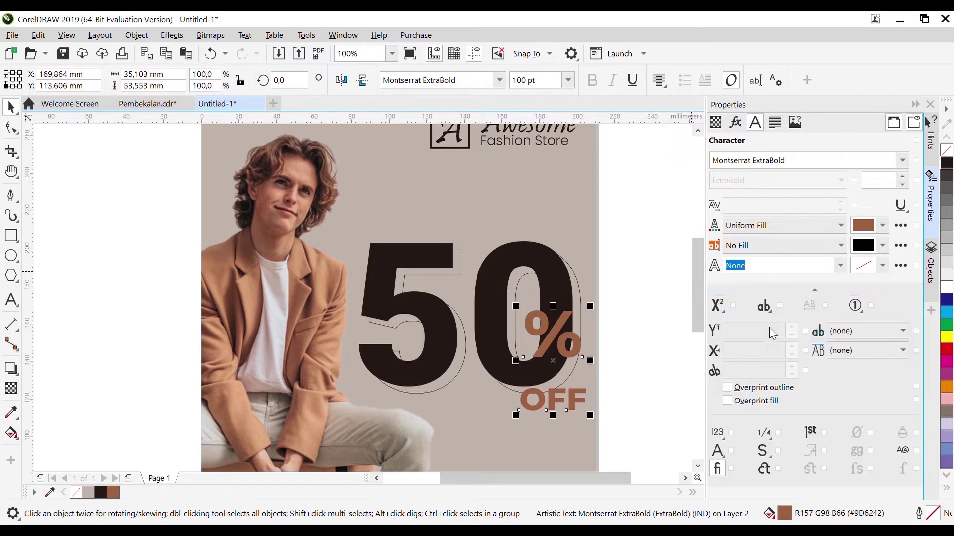
pyautogui.click(816, 293)
pyautogui.click(565, 405)
pyautogui.click(565, 405)
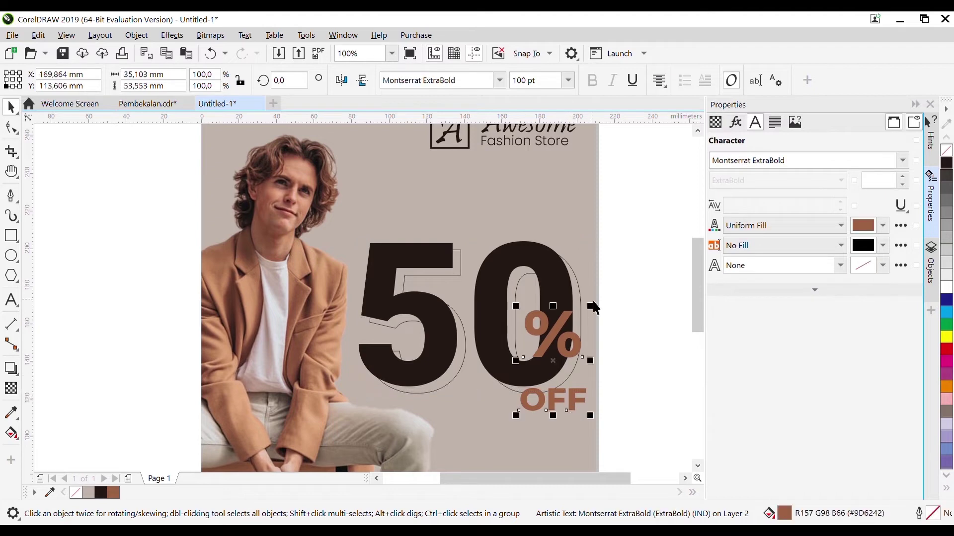
pyautogui.press('Up')
pyautogui.press('Up')
pyautogui.press('Up')
pyautogui.press('Up')
pyautogui.press('Up')
pyautogui.press('Up')
pyautogui.press('Up')
pyautogui.press('Up')
pyautogui.press('Up')
pyautogui.press('Up')
pyautogui.press('Up')
pyautogui.press('Up')
pyautogui.press('Up')
pyautogui.press('Up')
pyautogui.press('Up')
pyautogui.press('Up')
pyautogui.press('Up')
pyautogui.press('Up')
pyautogui.press('Up')
pyautogui.press('Up')
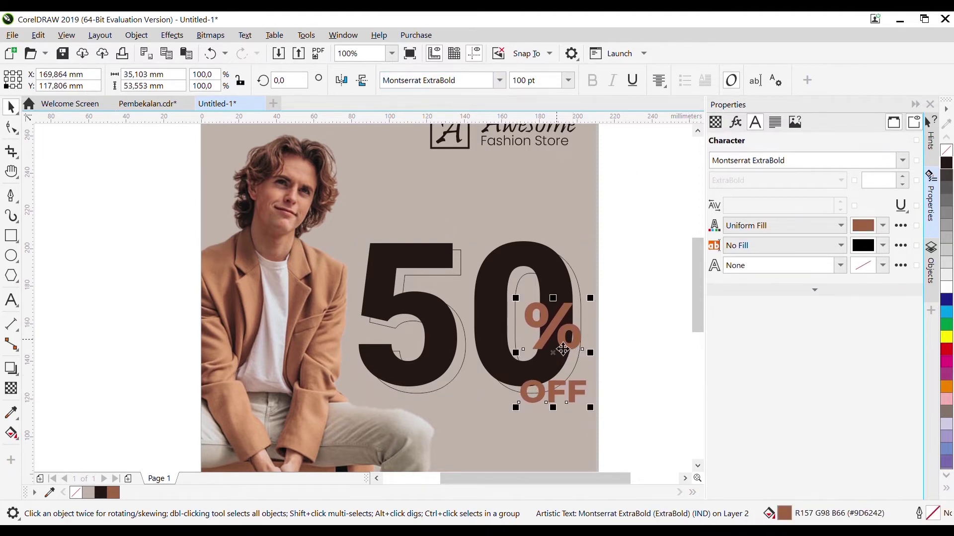
# - Type 'Only Once a Year' as a new Arial 24 pt line above the big 50
pyautogui.click(633, 394)
pyautogui.scroll(-2, 652, 364)
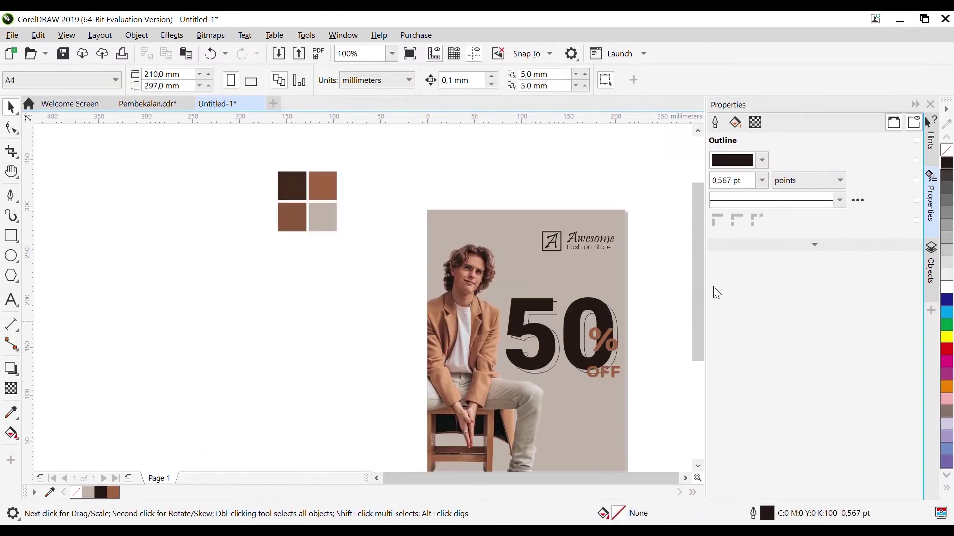
pyautogui.scroll(-1, 696, 308)
pyautogui.scroll(2, 639, 271)
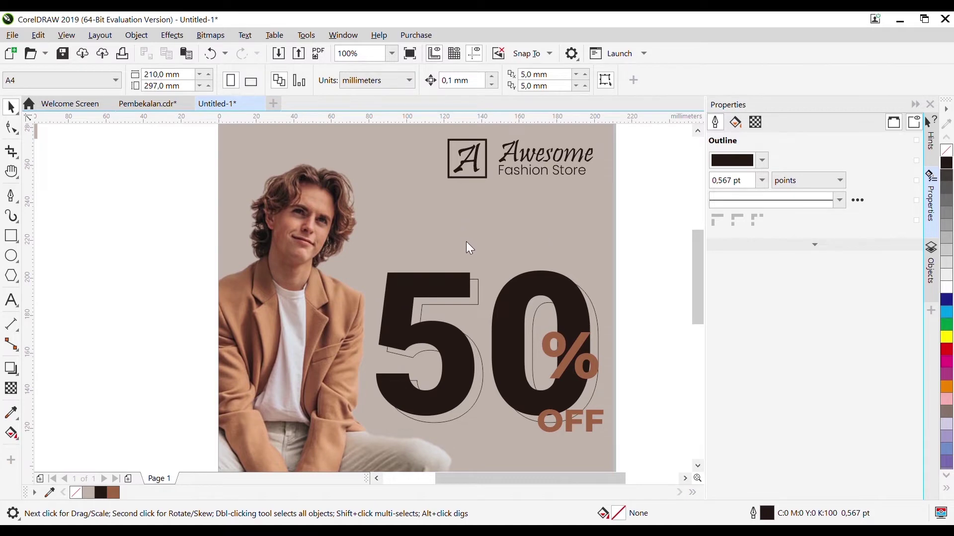
pyautogui.press('F8')
pyautogui.click(434, 234)
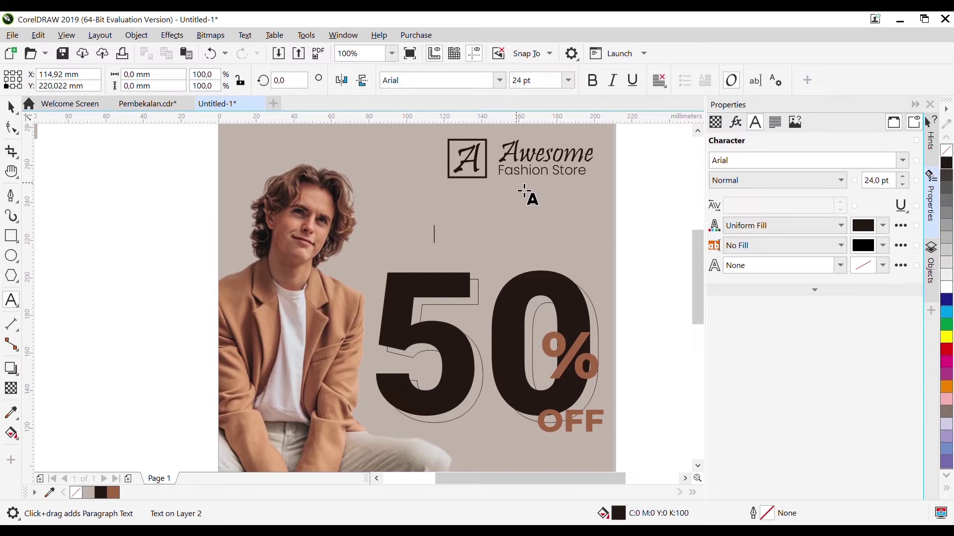
pyautogui.write('Only O')
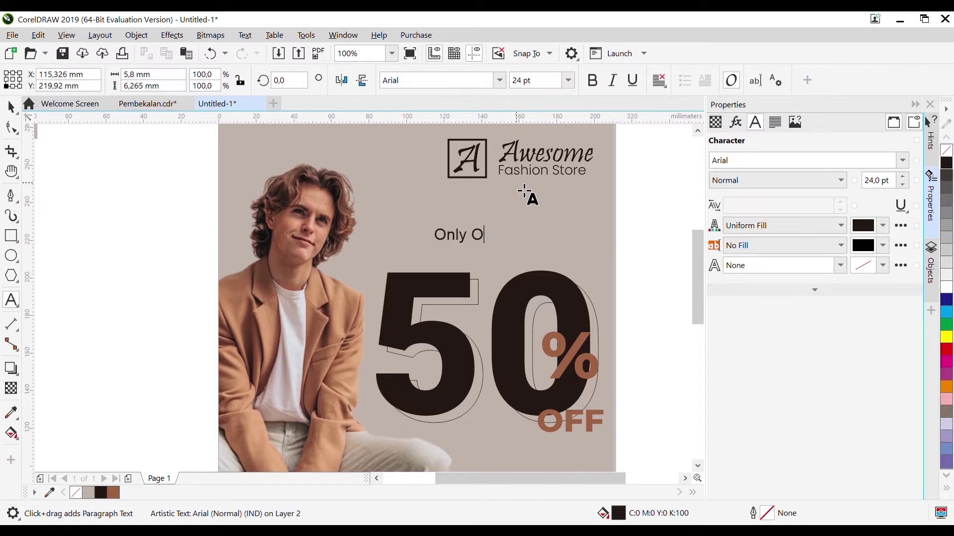
pyautogui.write('nce a Year')
pyautogui.click(11, 107)
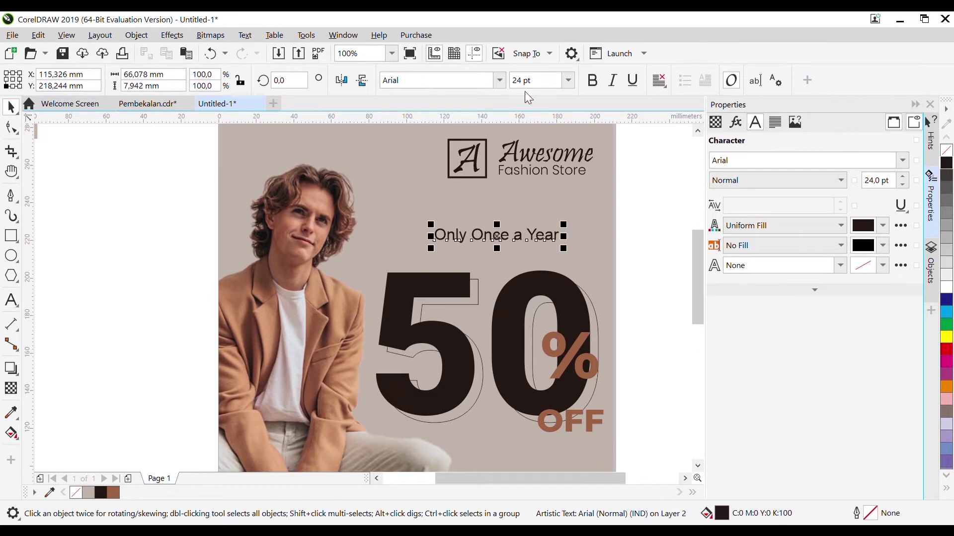
pyautogui.scroll(-2, 608, 313)
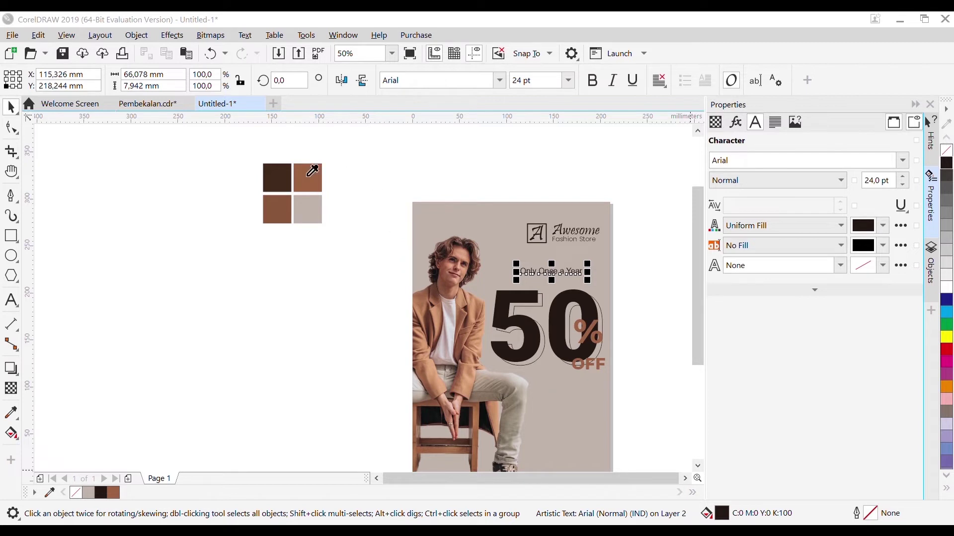
# - Colour 'Only Once a Year' brown and move it just above the 50
pyautogui.click(316, 198)
pyautogui.click(755, 478)
pyautogui.scroll(-1, 653, 281)
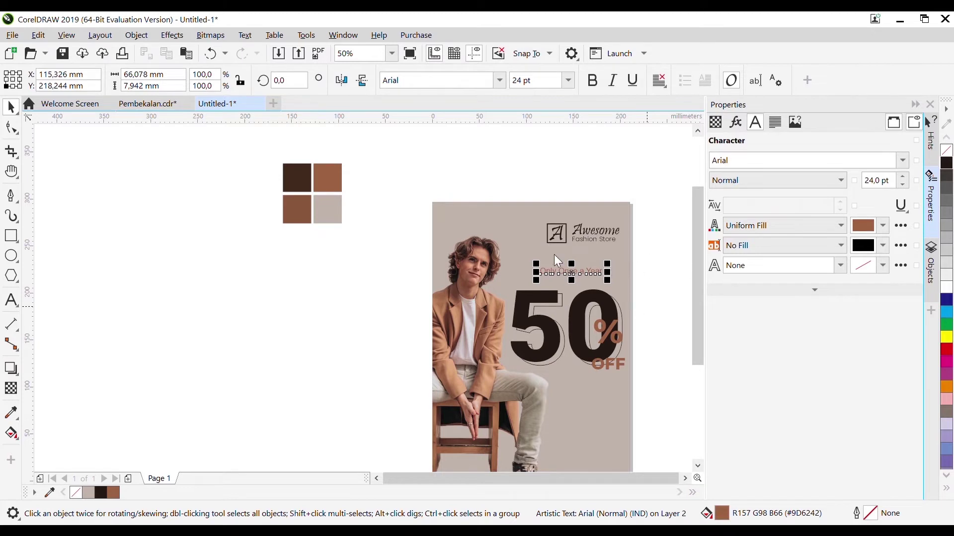
pyautogui.click(557, 277)
pyautogui.scroll(3, 632, 263)
pyautogui.scroll(-2, 499, 298)
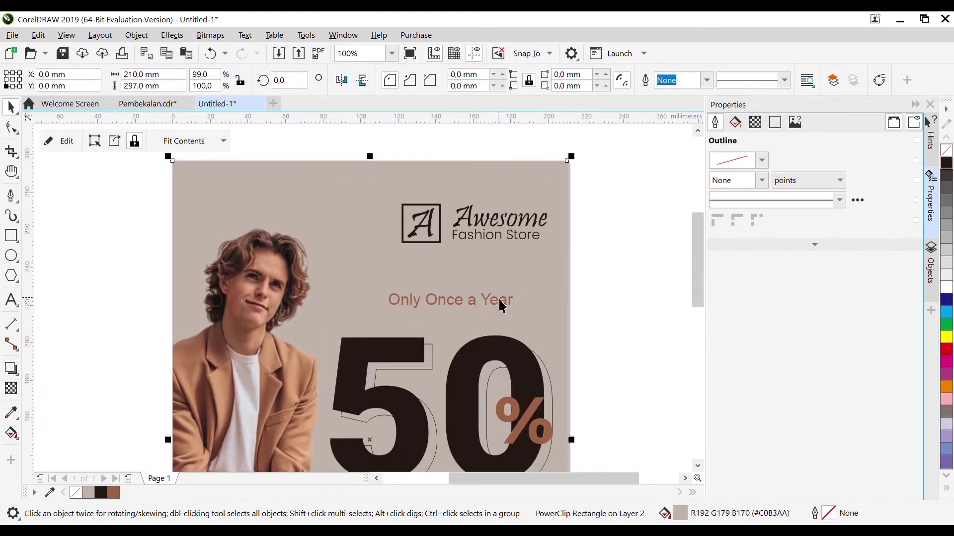
pyautogui.click(502, 307)
pyautogui.moveTo(502, 307); pyautogui.dragTo(529, 319)
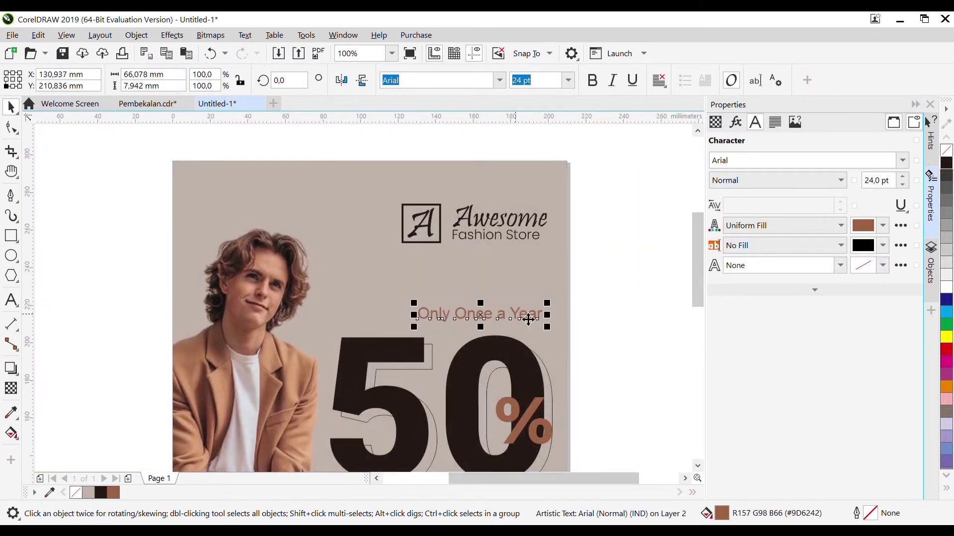
# - Resize the line to 32 pt, after briefly trying 48 pt, and shift it left
pyautogui.click(523, 83)
pyautogui.doubleClick(516, 81)
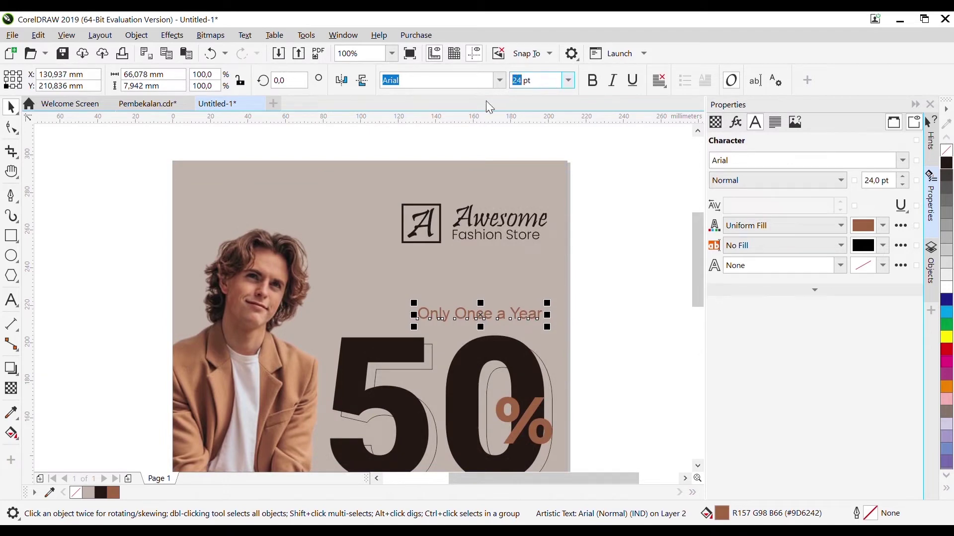
pyautogui.write('48')
pyautogui.press('Return')
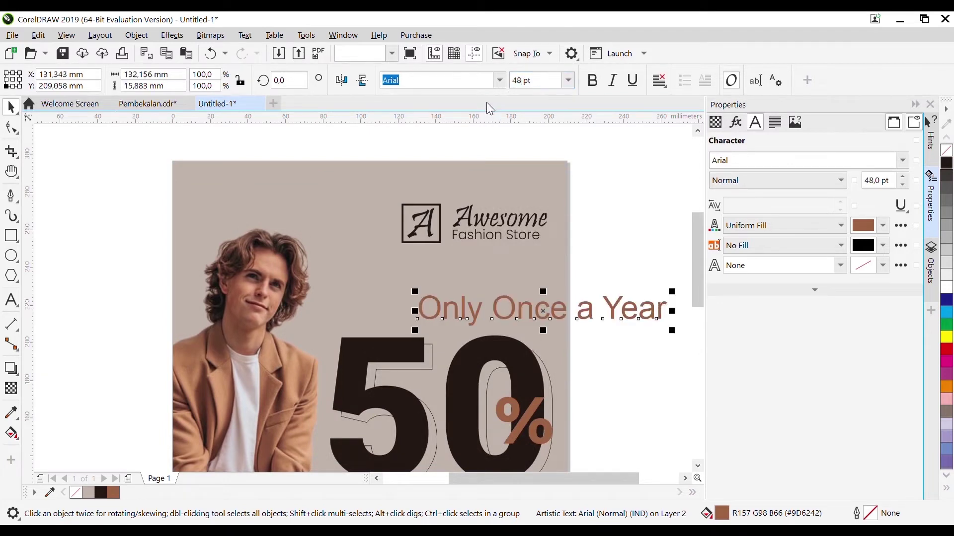
pyautogui.doubleClick(519, 80)
pyautogui.write('32')
pyautogui.press('Return')
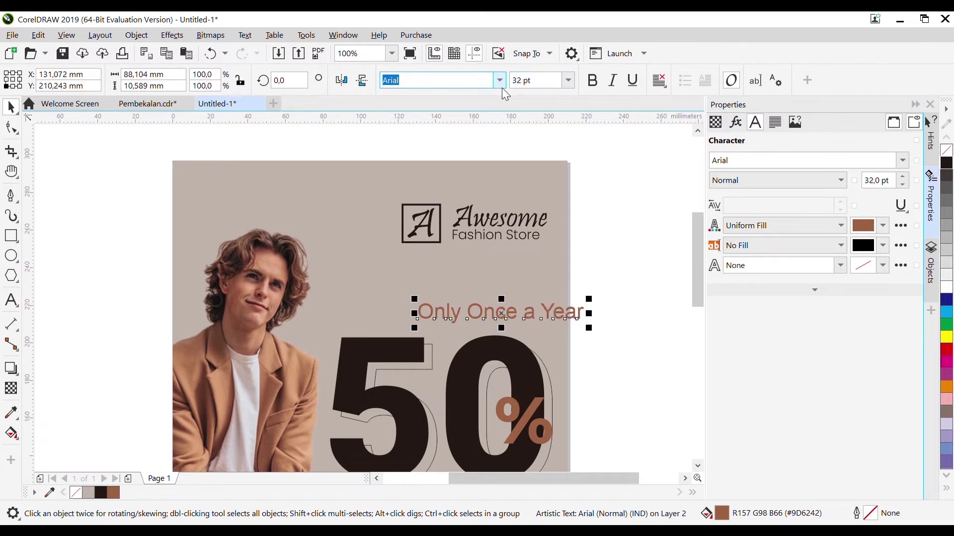
pyautogui.moveTo(534, 314); pyautogui.dragTo(499, 315)
pyautogui.click(628, 358)
pyautogui.moveTo(697, 252); pyautogui.dragTo(693, 269)
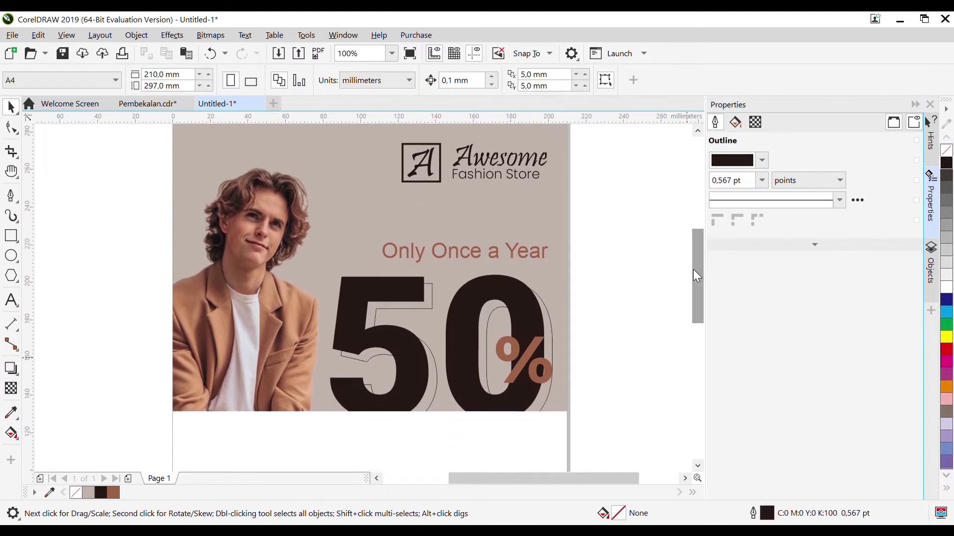
# - Change 'Only Once a Year' to Poppins SemiBold and move it slightly left
pyautogui.click(527, 257)
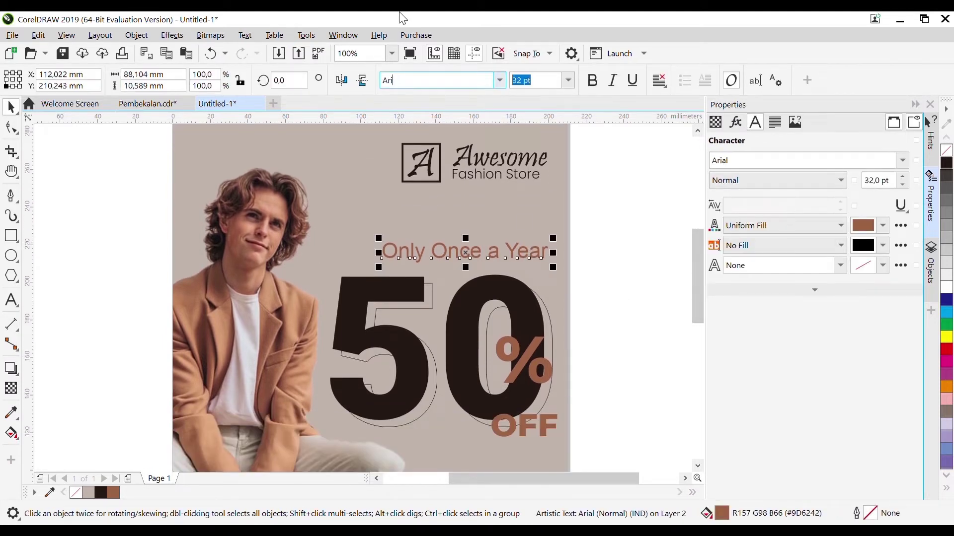
pyautogui.write('oppins')
pyautogui.press('Return')
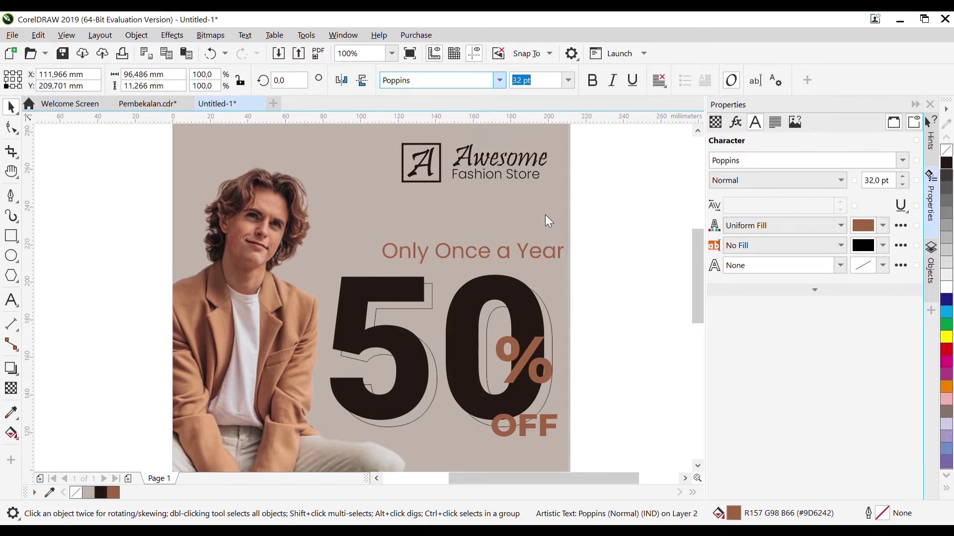
pyautogui.hotkey('ctrl', 'b')
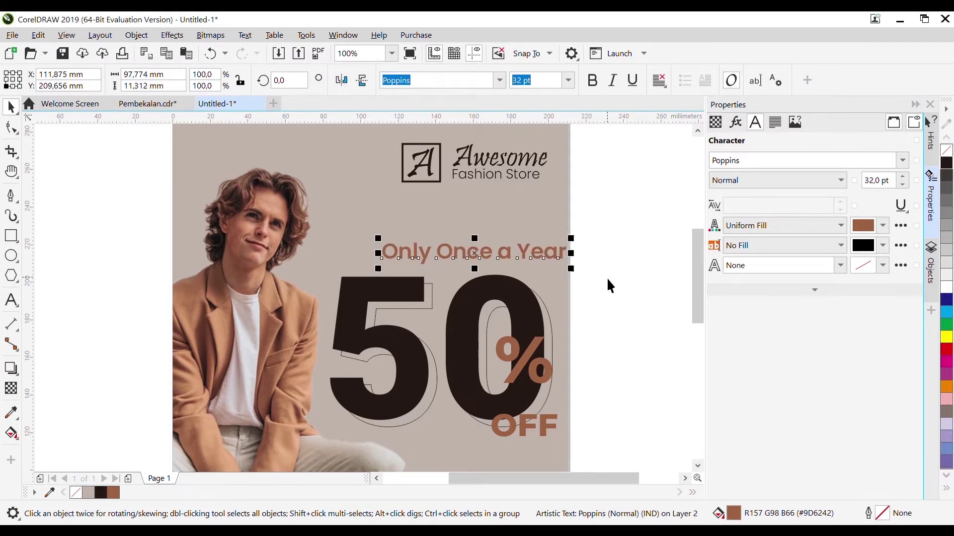
pyautogui.moveTo(464, 249); pyautogui.dragTo(456, 249)
pyautogui.click(643, 205)
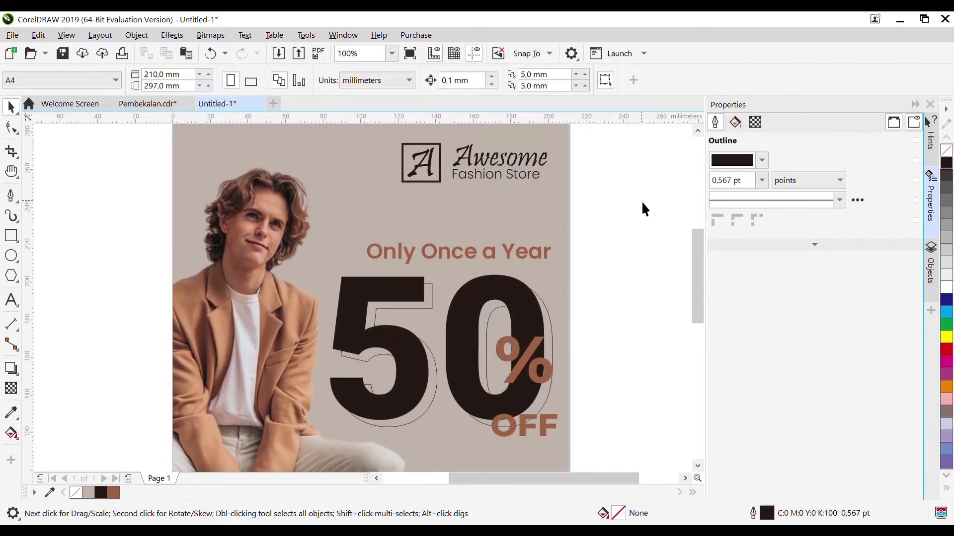
# - Set the line to 28 pt and shift it right to centre above the 50
pyautogui.click(485, 255)
pyautogui.click(527, 85)
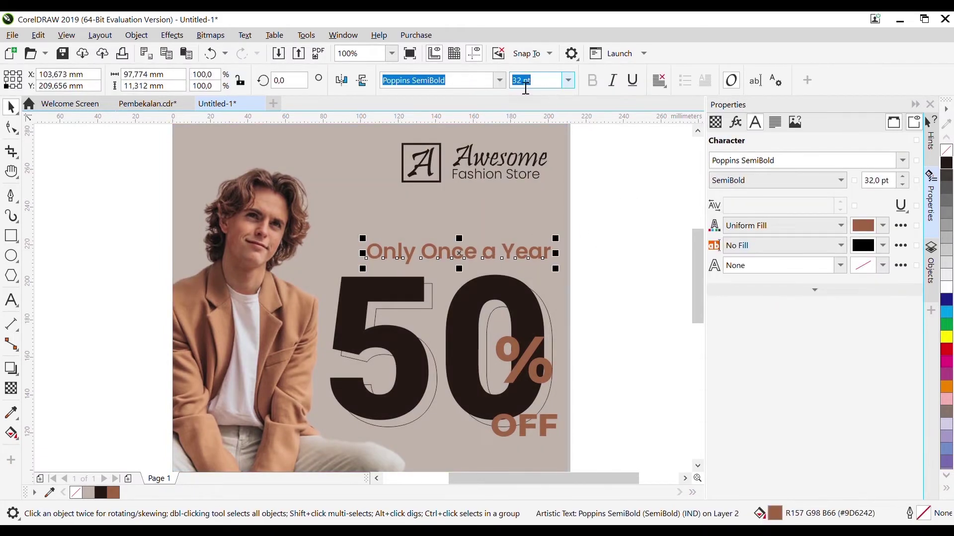
pyautogui.click(526, 91)
pyautogui.press('BackSpace')
pyautogui.press('BackSpace')
pyautogui.press('BackSpace')
pyautogui.write('28')
pyautogui.press('Return')
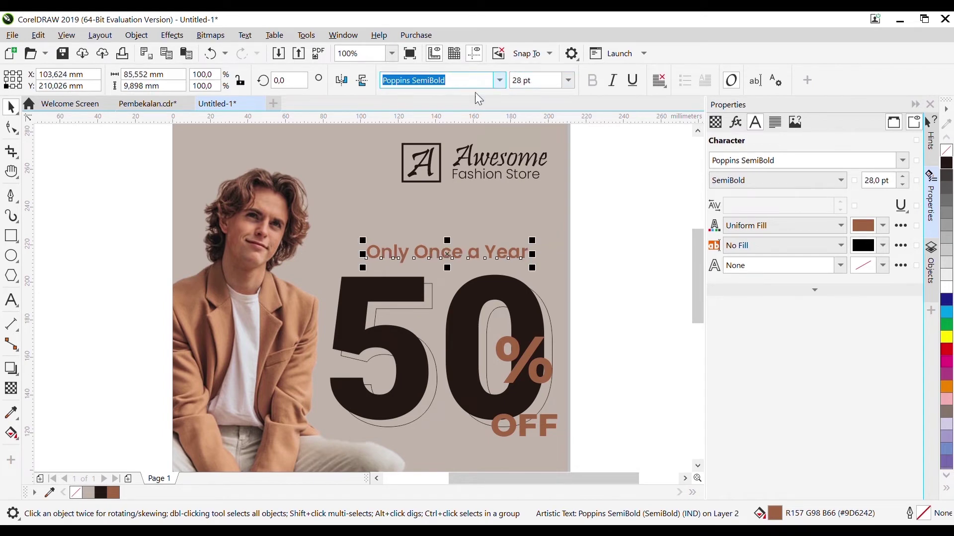
pyautogui.moveTo(454, 254); pyautogui.dragTo(475, 253)
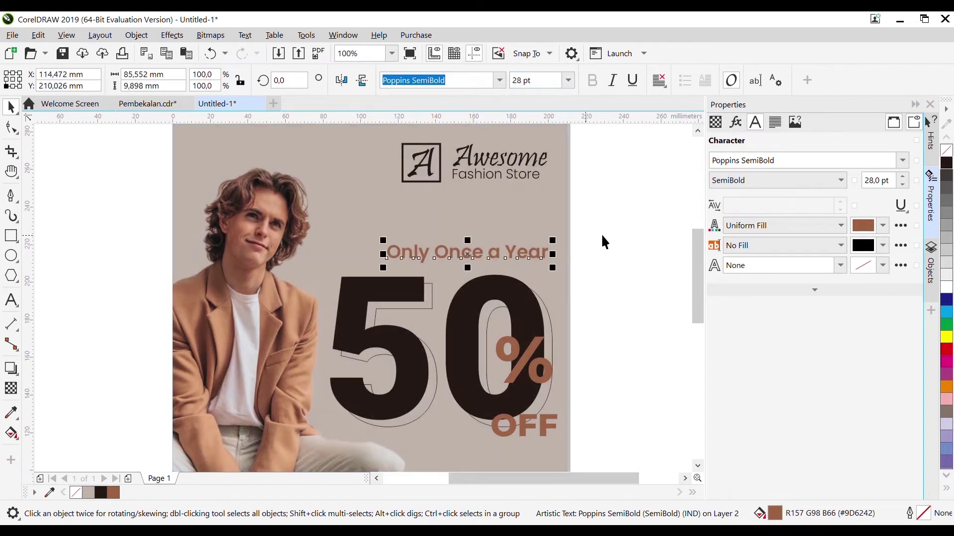
pyautogui.click(674, 300)
pyautogui.scroll(-2, 680, 298)
pyautogui.scroll(2, 618, 269)
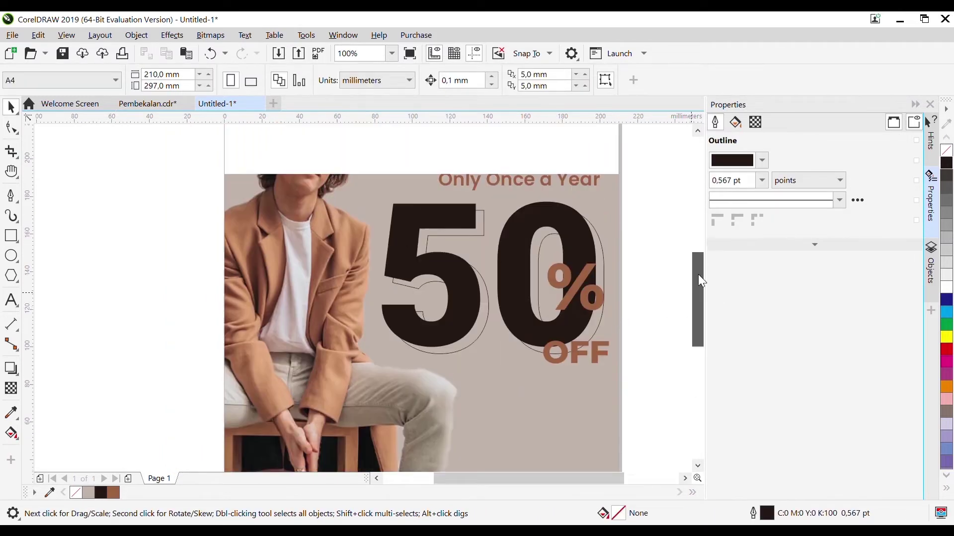
pyautogui.scroll(3, 695, 268)
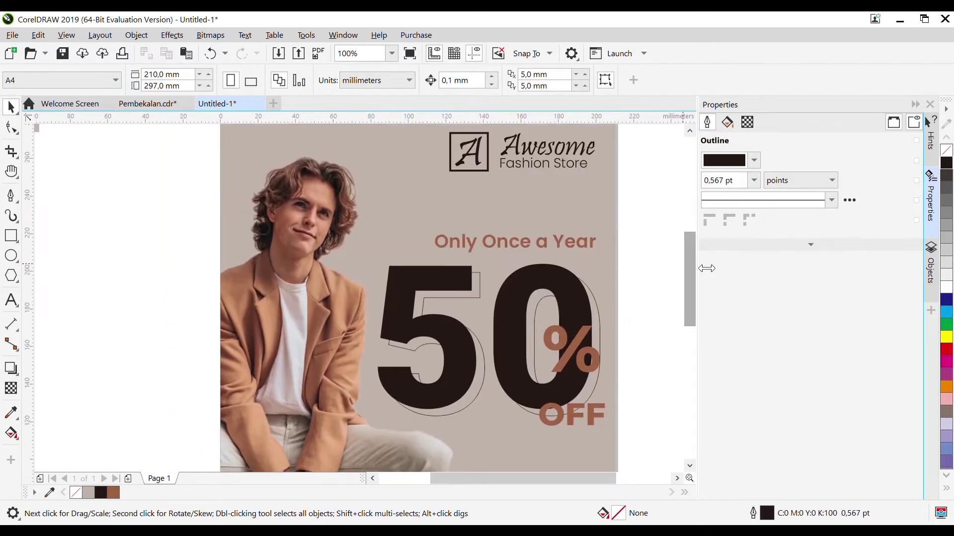
pyautogui.moveTo(699, 269); pyautogui.dragTo(691, 310)
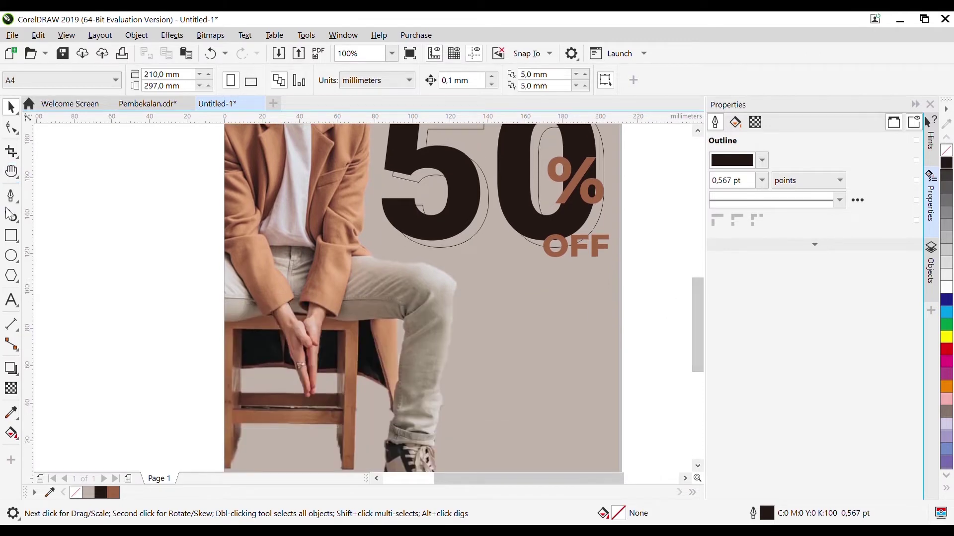
# - Type T-Shirt, Shirt, Trouser and Shoes on separate lines below OFF
pyautogui.click(15, 301)
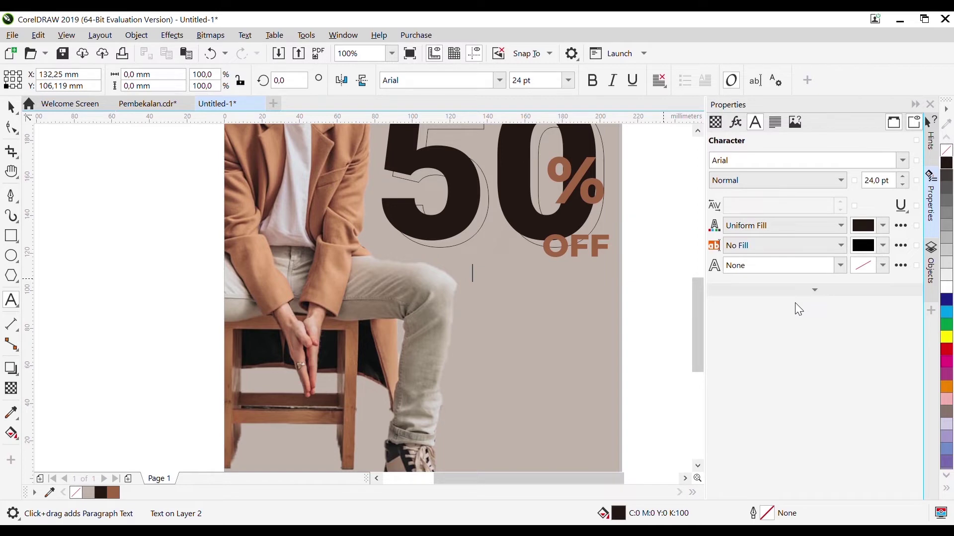
pyautogui.write('T')
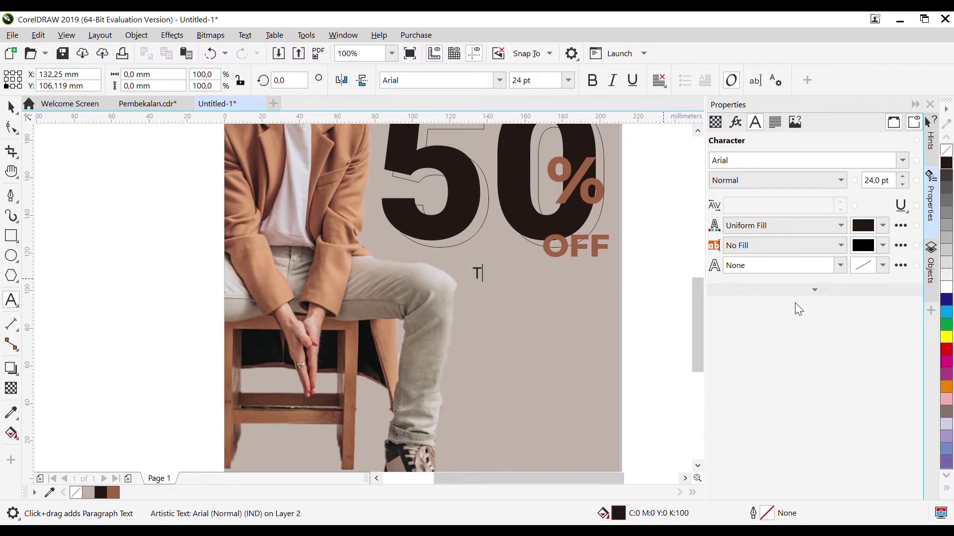
pyautogui.write('-Shirt')
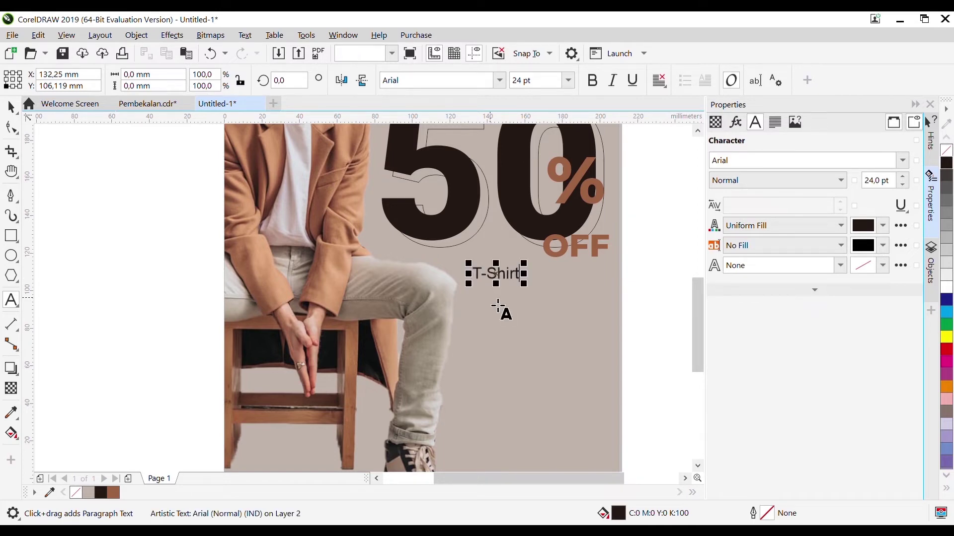
pyautogui.press('Return')
pyautogui.write('Shirt')
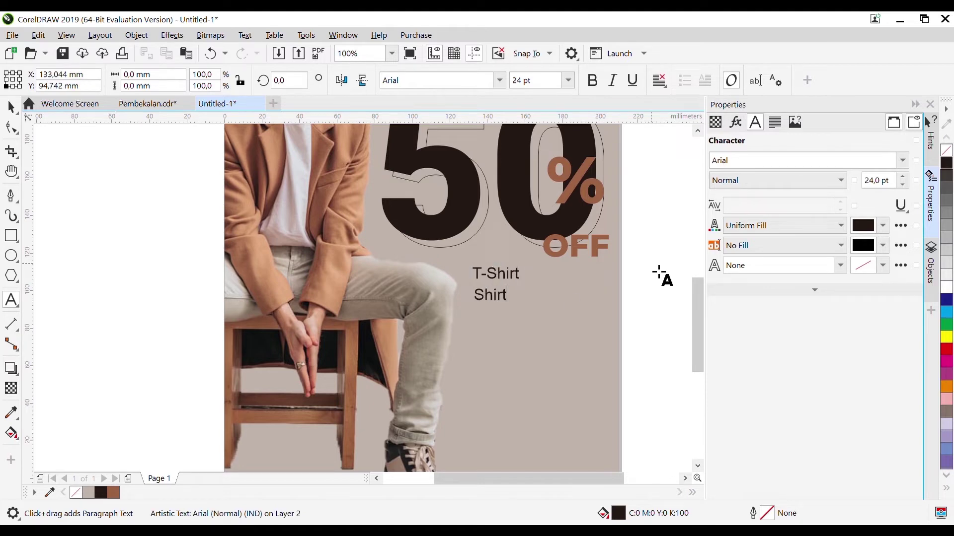
pyautogui.press('Return')
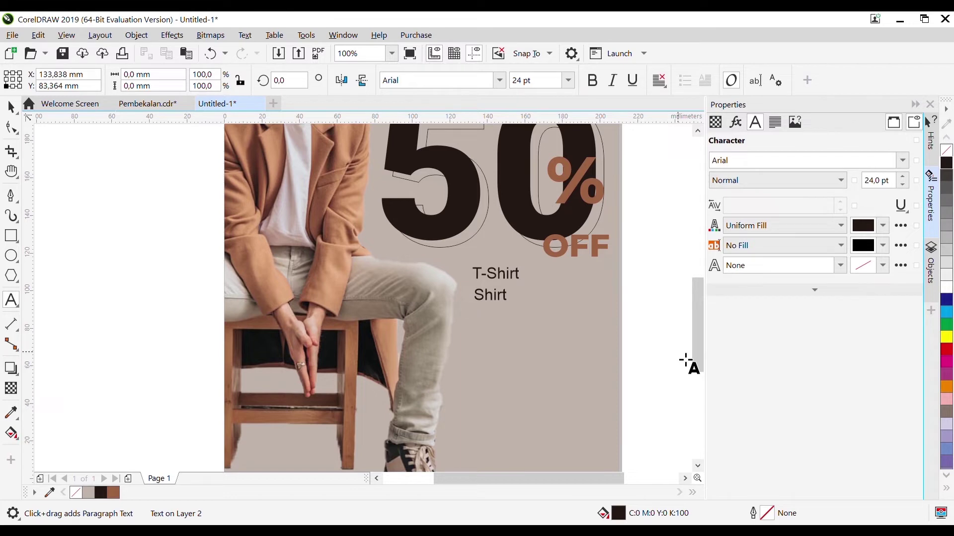
pyautogui.write('Tri')
pyautogui.write('user')
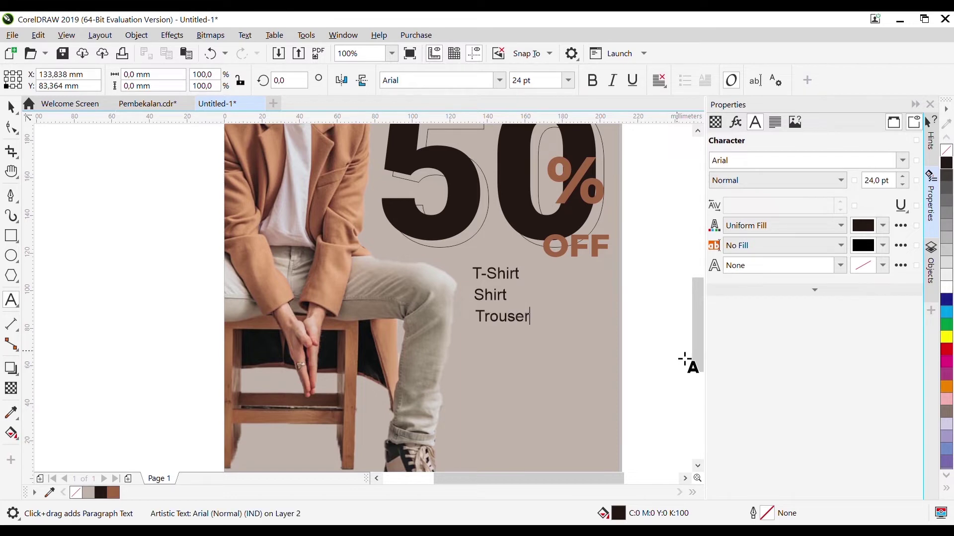
pyautogui.press('Return')
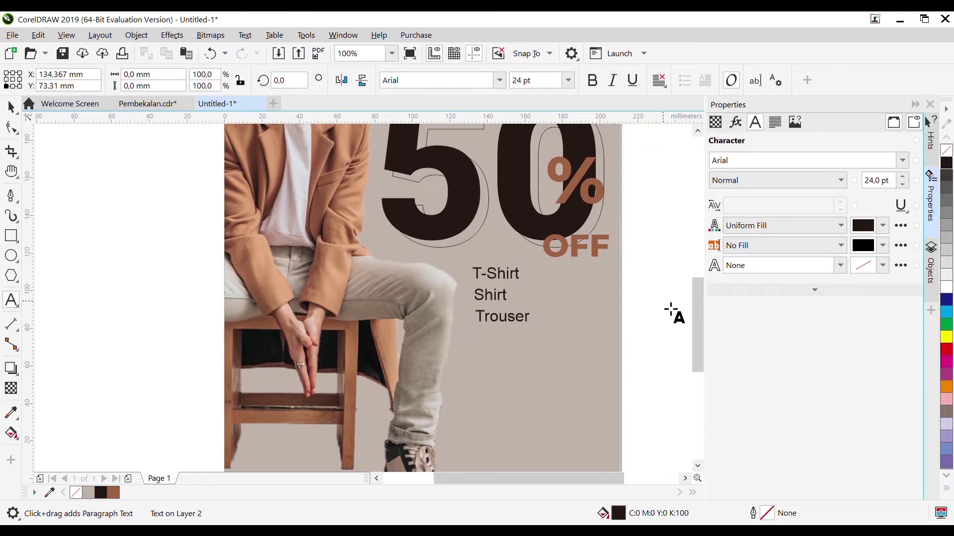
pyautogui.write('Shoes')
pyautogui.press('Escape')
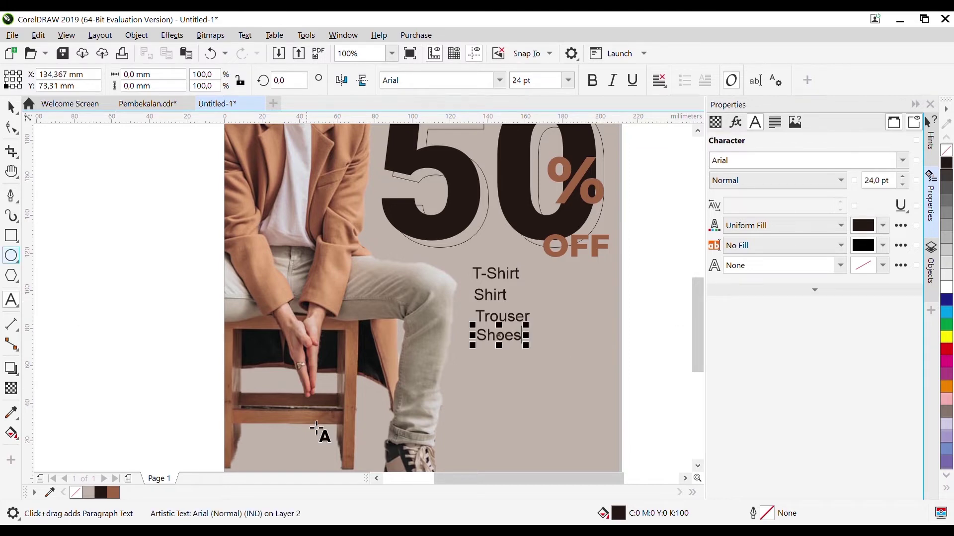
# - Replace Shoes with Coats and select all four list lines
pyautogui.scroll(-2, 330, 428)
pyautogui.scroll(2, 441, 366)
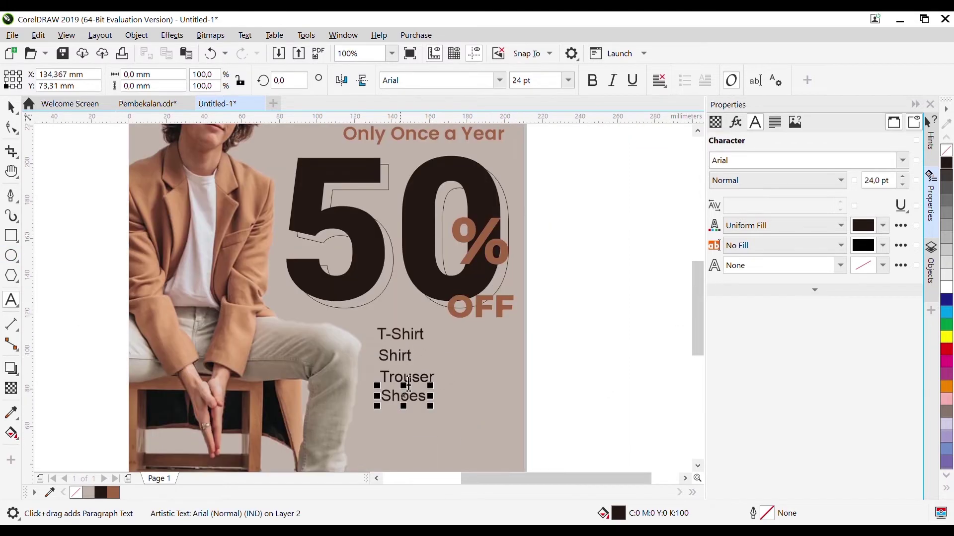
pyautogui.scroll(2, 390, 397)
pyautogui.moveTo(469, 404); pyautogui.dragTo(364, 404)
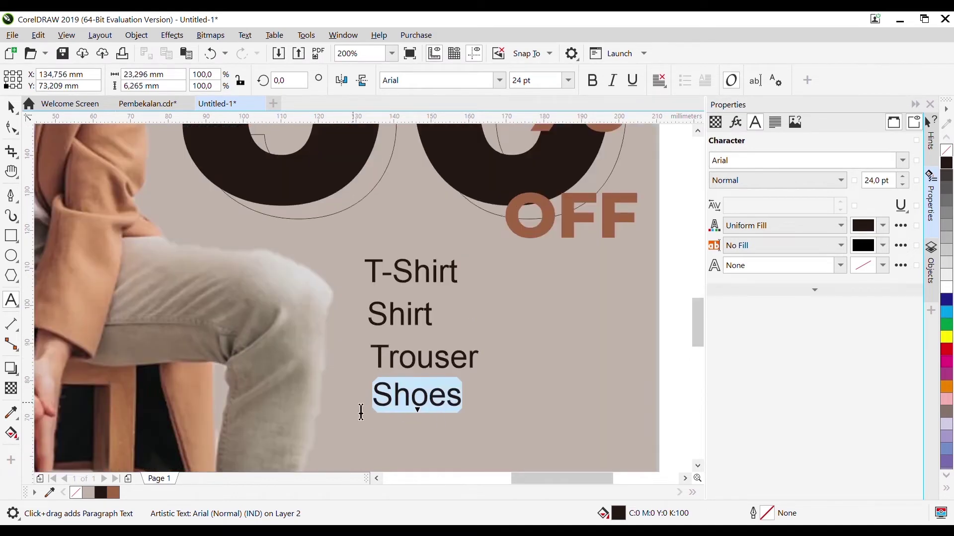
pyautogui.write('Coa')
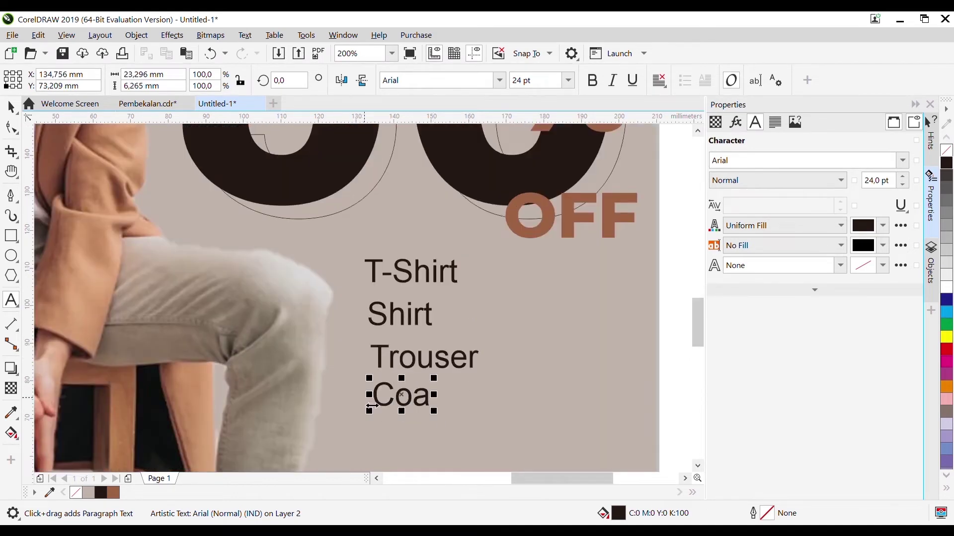
pyautogui.write('ts')
pyautogui.click(11, 107)
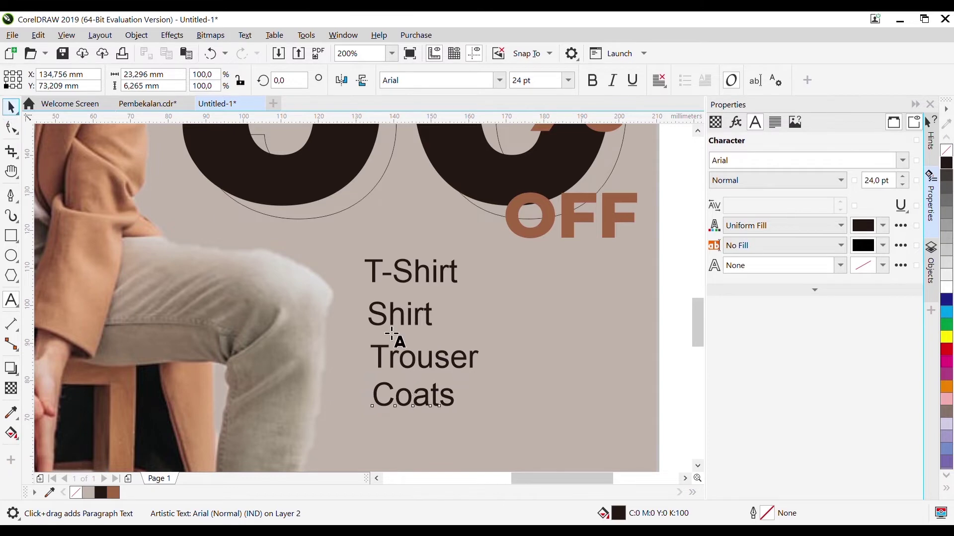
pyautogui.scroll(-2, 415, 394)
pyautogui.scroll(-1, 698, 303)
pyautogui.moveTo(454, 342); pyautogui.dragTo(386, 284)
pyautogui.keyDown('shift'); pyautogui.click(416, 361); pyautogui.keyUp('shift')
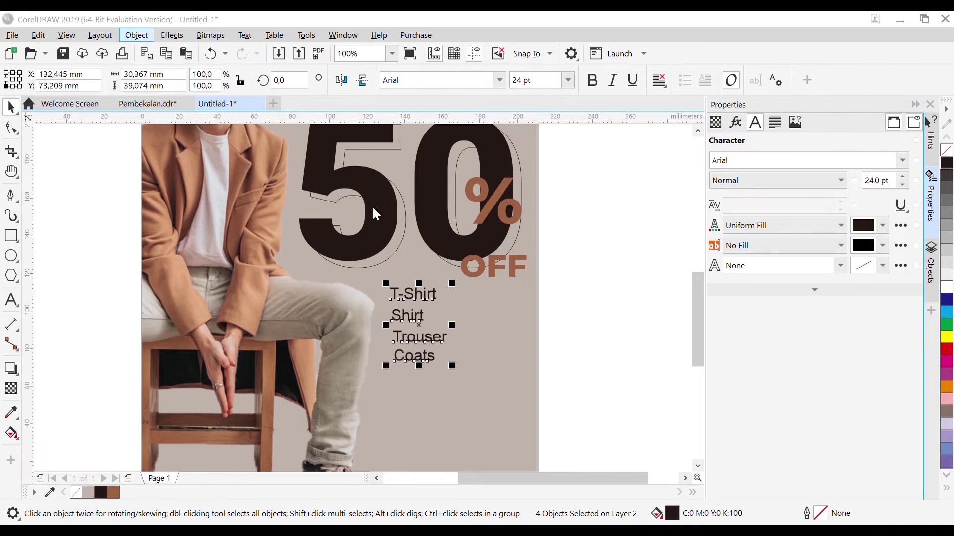
# - Left-align the four list items and move the list to a new spot
pyautogui.press('l')
pyautogui.hotkey('ctrl', 'z')
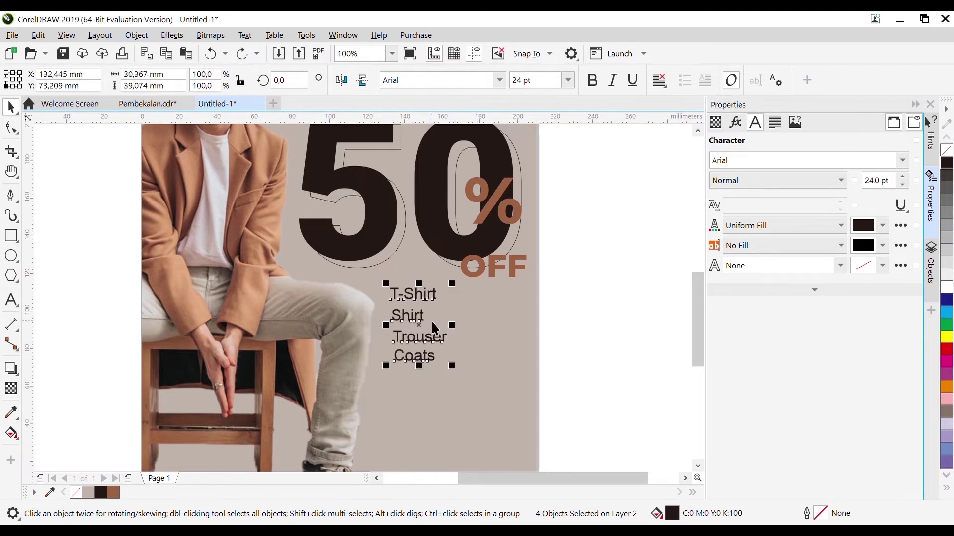
pyautogui.press('l')
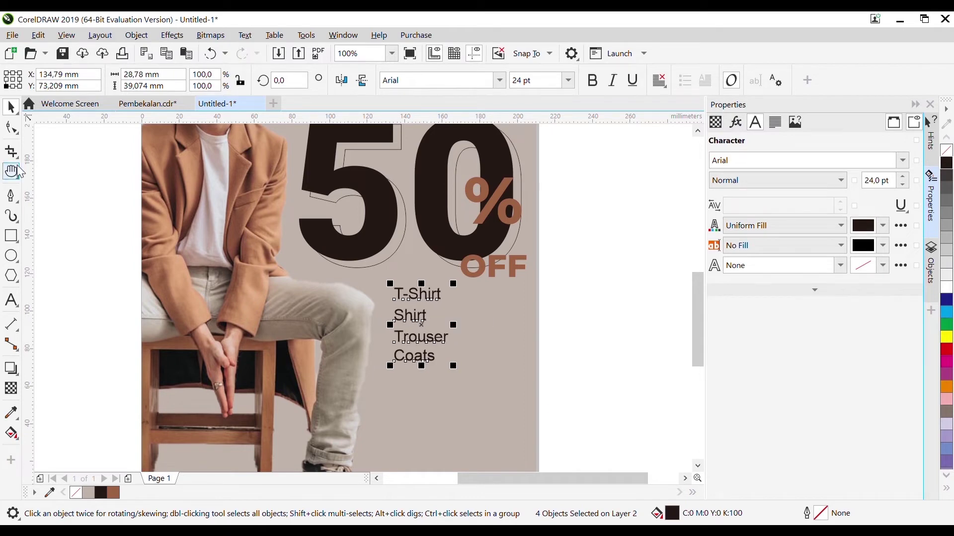
pyautogui.moveTo(427, 332); pyautogui.dragTo(410, 348)
pyautogui.click(591, 301)
pyautogui.moveTo(697, 293)
pyautogui.mouseDown()
pyautogui.moveTo(621, 330)
pyautogui.moveTo(699, 298)
pyautogui.moveTo(698, 315)
pyautogui.moveTo(687, 304)
pyautogui.mouseUp()
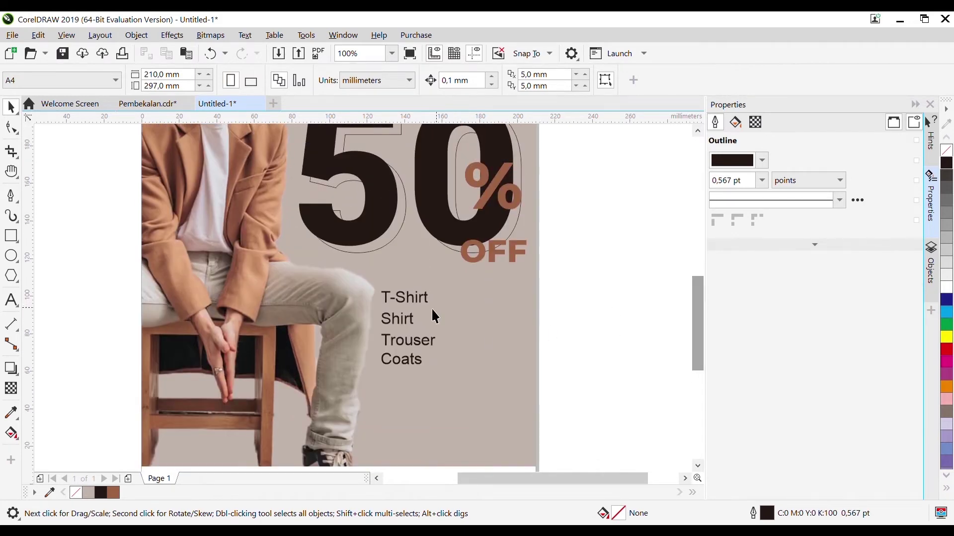
# - Drag the Shirt and Trouser lines up to even the list spacing
pyautogui.click(412, 301)
pyautogui.click(402, 324)
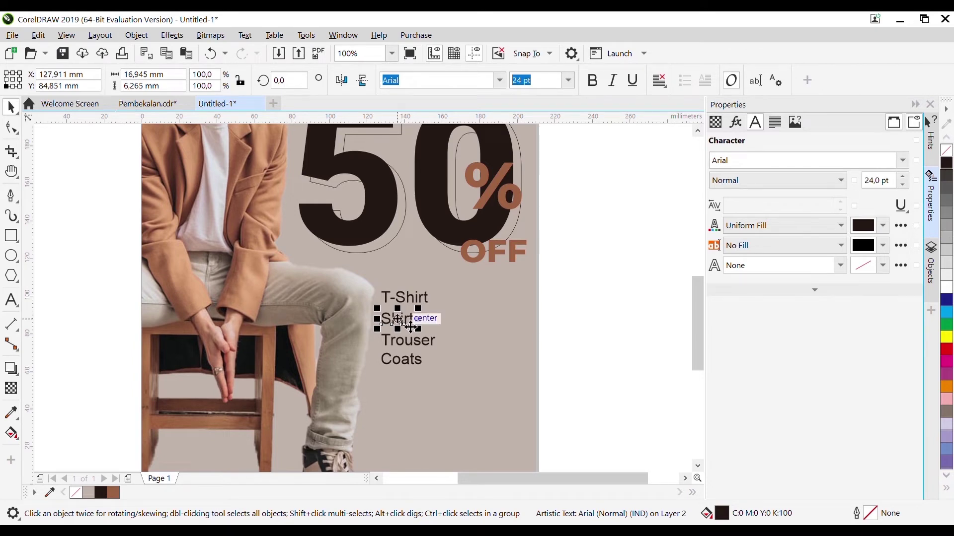
pyautogui.moveTo(698, 318); pyautogui.dragTo(695, 305)
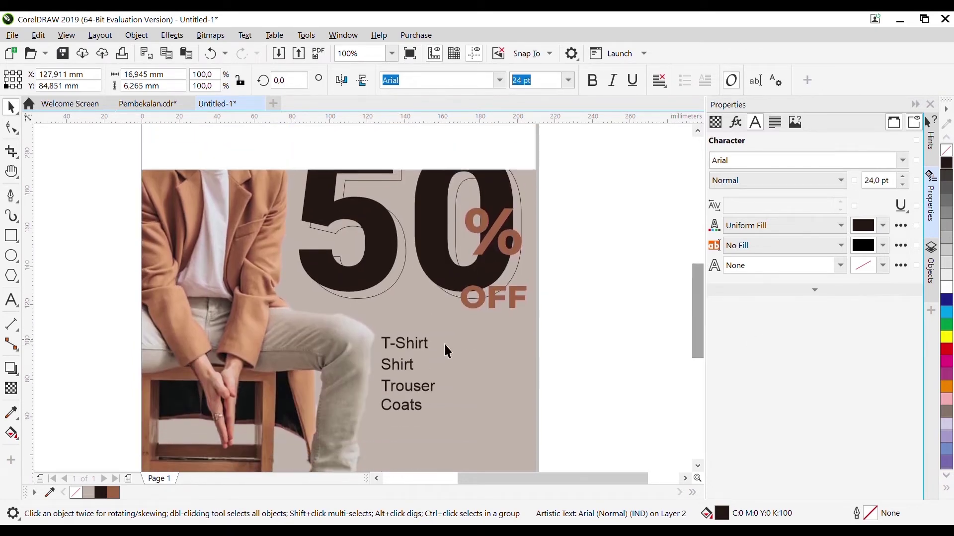
pyautogui.click(412, 342)
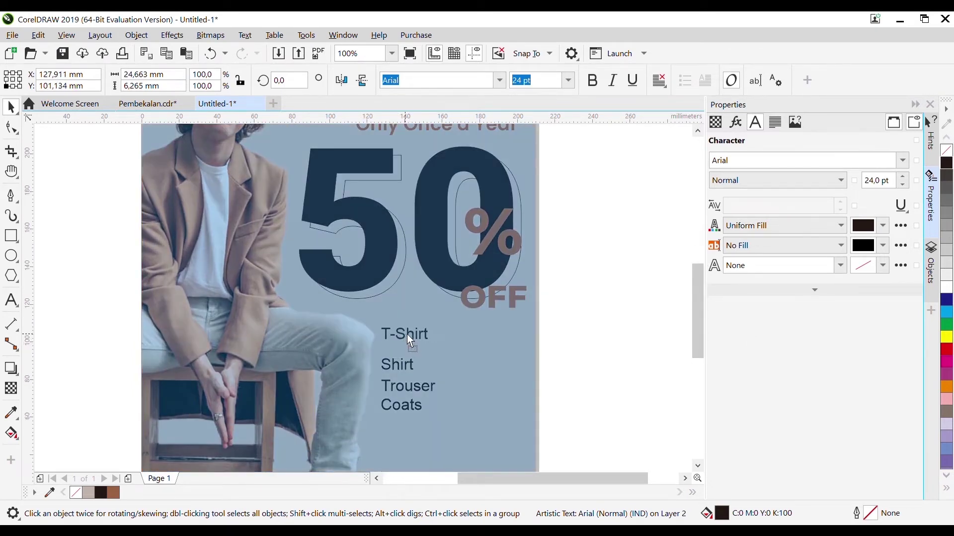
pyautogui.click(411, 365)
pyautogui.moveTo(411, 365); pyautogui.dragTo(396, 356)
pyautogui.doubleClick(398, 387)
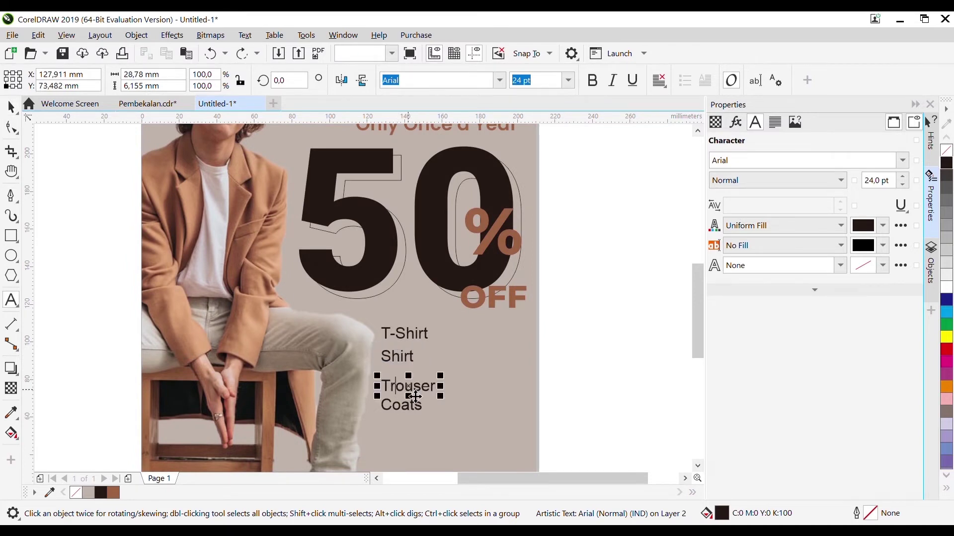
pyautogui.moveTo(415, 394); pyautogui.dragTo(414, 392)
# - Add the text 'start from $15' and place it beside T-Shirt
pyautogui.click(561, 373)
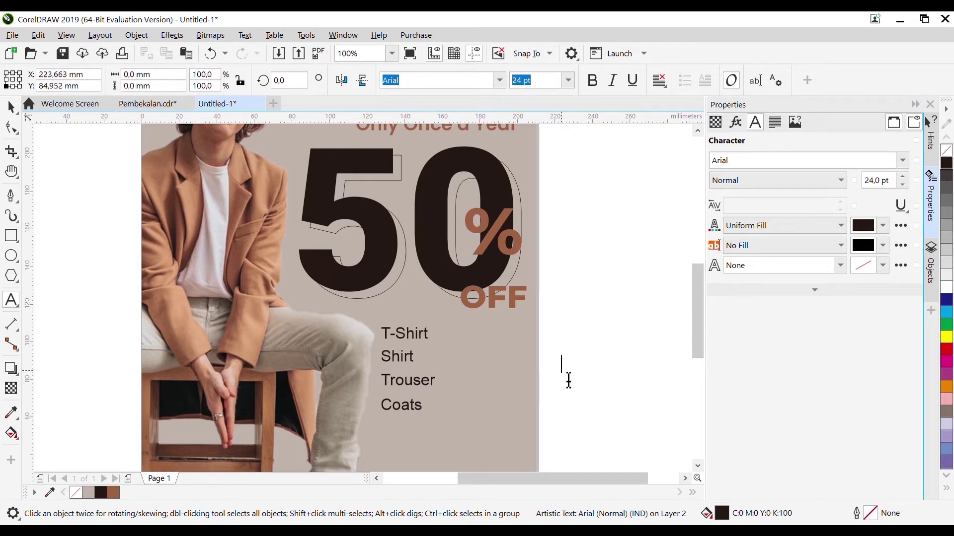
pyautogui.hotkey('ctrl', 'z')
pyautogui.hotkey('ctrl', 'shift', 'z')
pyautogui.write('asd')
pyautogui.press('BackSpace')
pyautogui.press('BackSpace')
pyautogui.press('BackSpace')
pyautogui.write('start from $15')
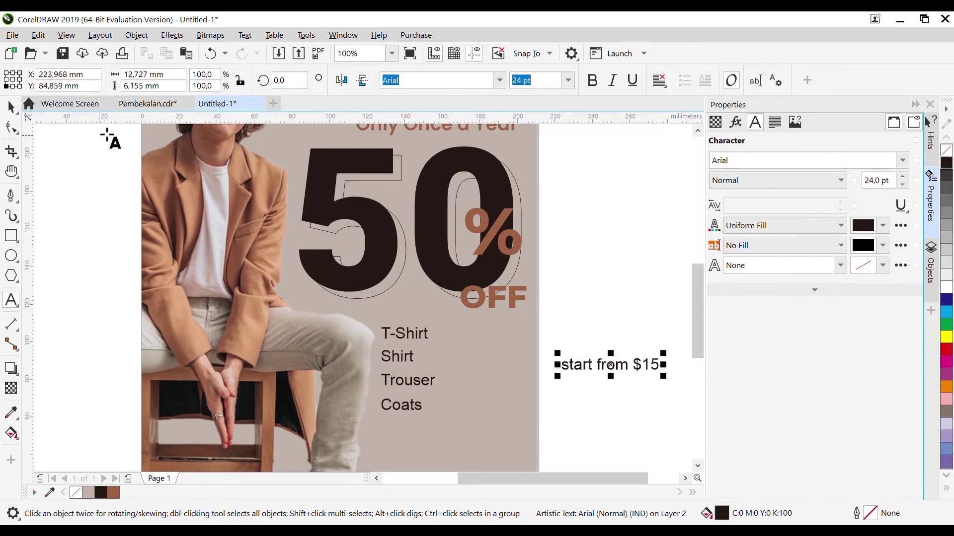
pyautogui.click(11, 107)
pyautogui.moveTo(612, 376); pyautogui.dragTo(478, 341)
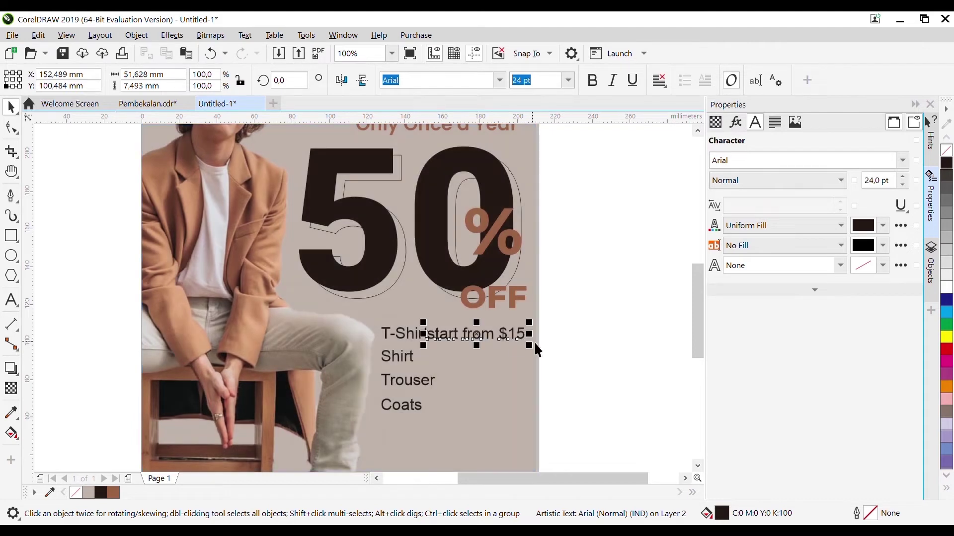
# - Shift the T-Shirt, Shirt, Trouser and Coats item names slightly left
pyautogui.moveTo(392, 336); pyautogui.dragTo(398, 336)
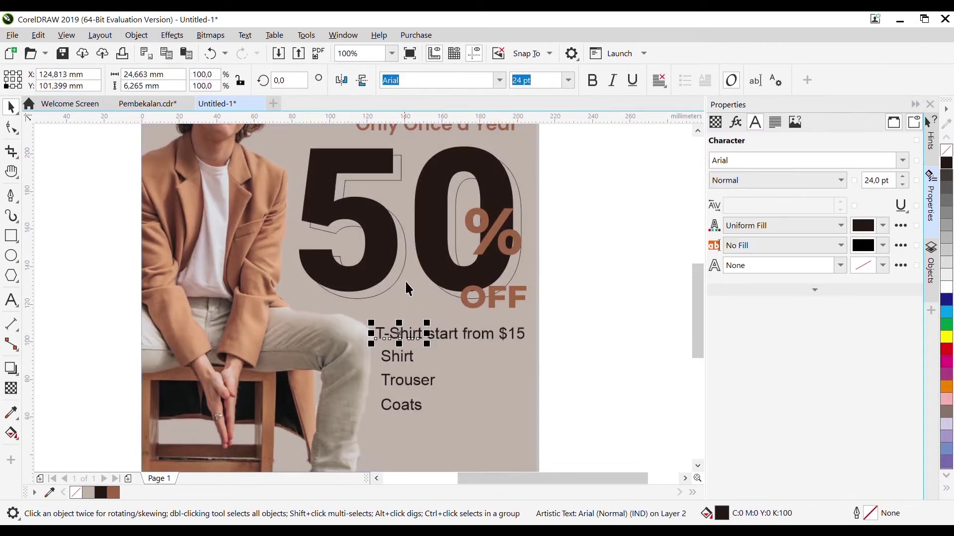
pyautogui.click(396, 360)
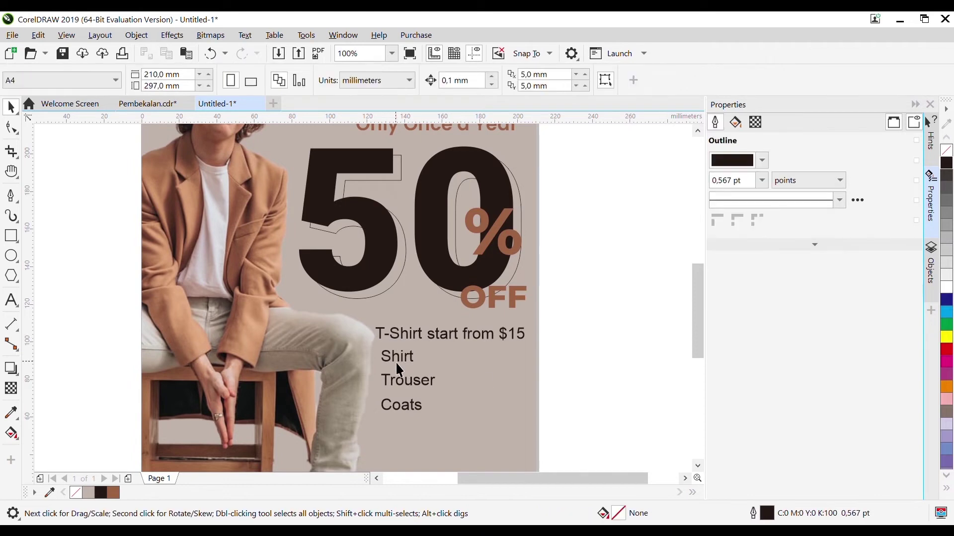
pyautogui.keyDown('shift'); pyautogui.click(390, 335); pyautogui.keyUp('shift')
pyautogui.keyDown('shift'); pyautogui.click(415, 385); pyautogui.keyUp('shift')
pyautogui.keyDown('shift'); pyautogui.click(411, 407); pyautogui.keyUp('shift')
pyautogui.moveTo(400, 389); pyautogui.dragTo(394, 394)
pyautogui.press('Escape')
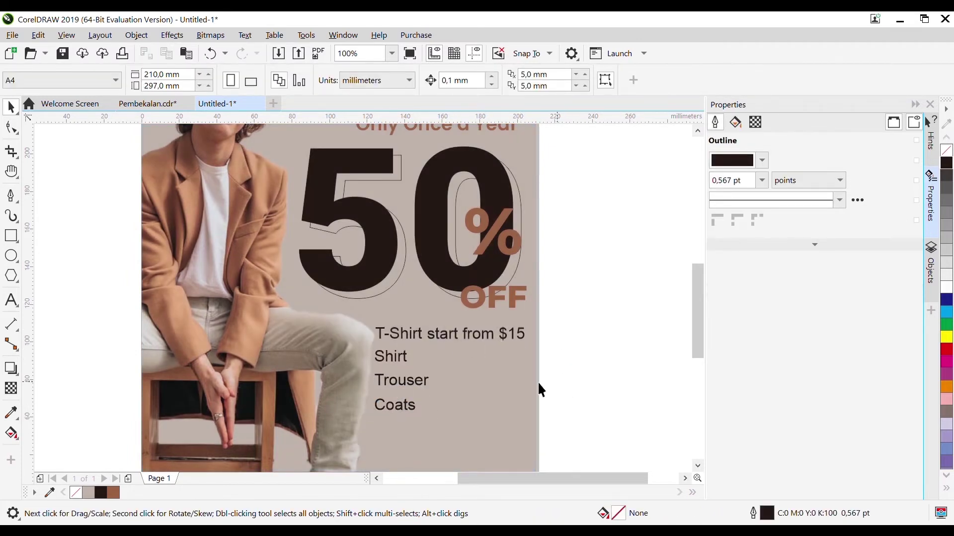
# - Copy the price beside Shirt and change it to 'start from $25'
pyautogui.click(462, 342)
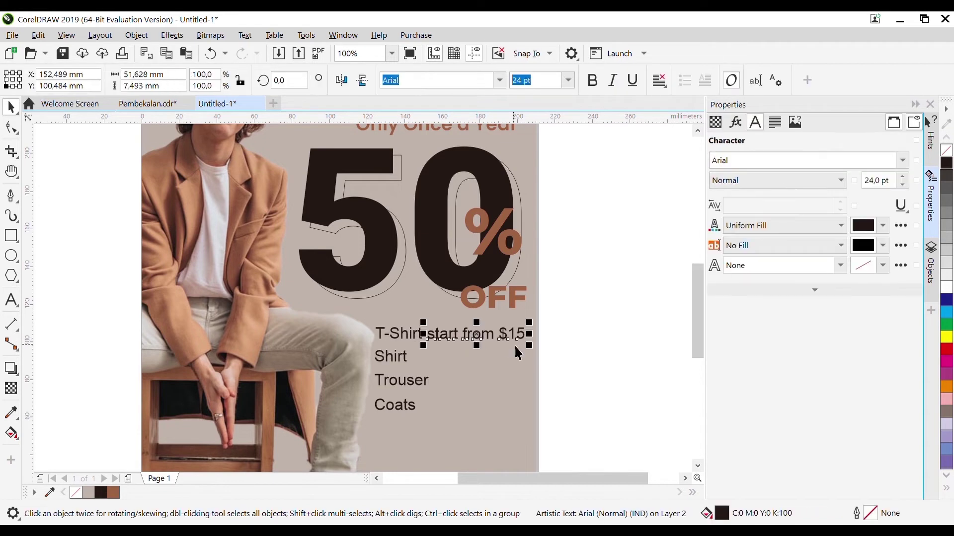
pyautogui.moveTo(482, 347)
pyautogui.mouseDown()
pyautogui.moveTo(492, 338)
pyautogui.moveTo(456, 350)
pyautogui.moveTo(469, 362)
pyautogui.mouseUp()
pyautogui.doubleClick(517, 371)
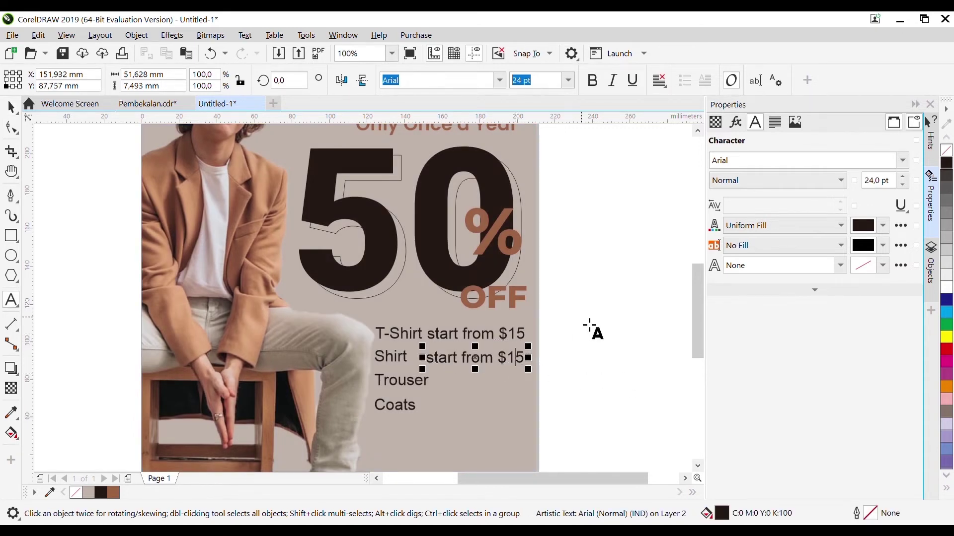
pyautogui.press('Left')
pyautogui.press('BackSpace')
pyautogui.write('2')
pyautogui.click(11, 106)
# - Duplicate the price beside Trouser and change it to 'start from $45'
pyautogui.click(490, 364)
pyautogui.hotkey('ctrl', 'd')
pyautogui.moveTo(490, 363); pyautogui.dragTo(470, 386)
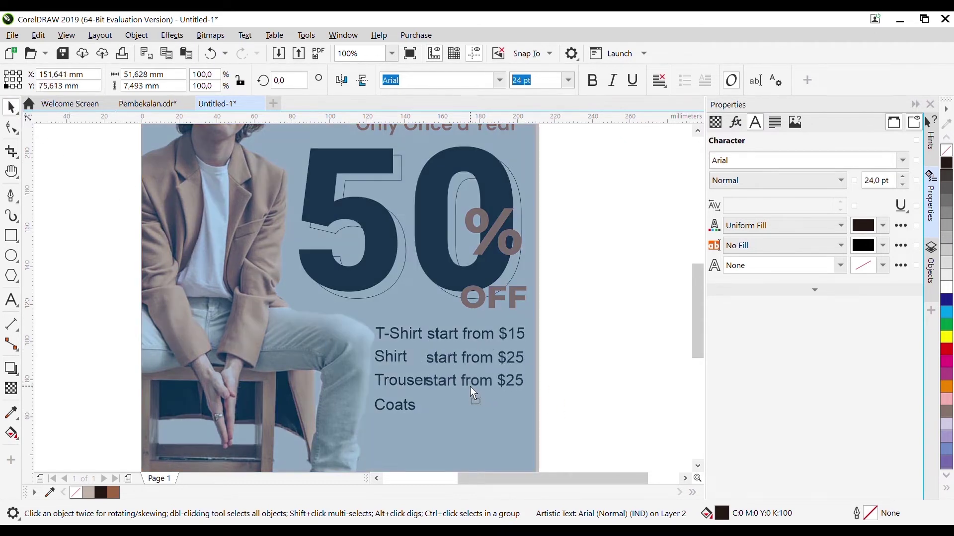
pyautogui.doubleClick(517, 384)
pyautogui.press('BackSpace')
pyautogui.write('4')
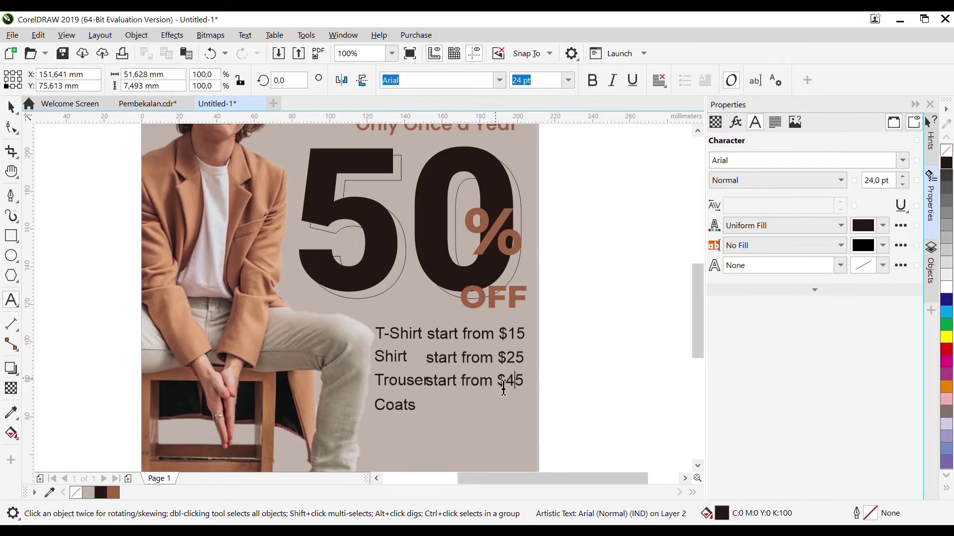
pyautogui.click(11, 105)
# - Place a copy of the $45 price beside Coats and check all four prices
pyautogui.moveTo(479, 390); pyautogui.dragTo(470, 425)
pyautogui.hotkey('ctrl', 'z')
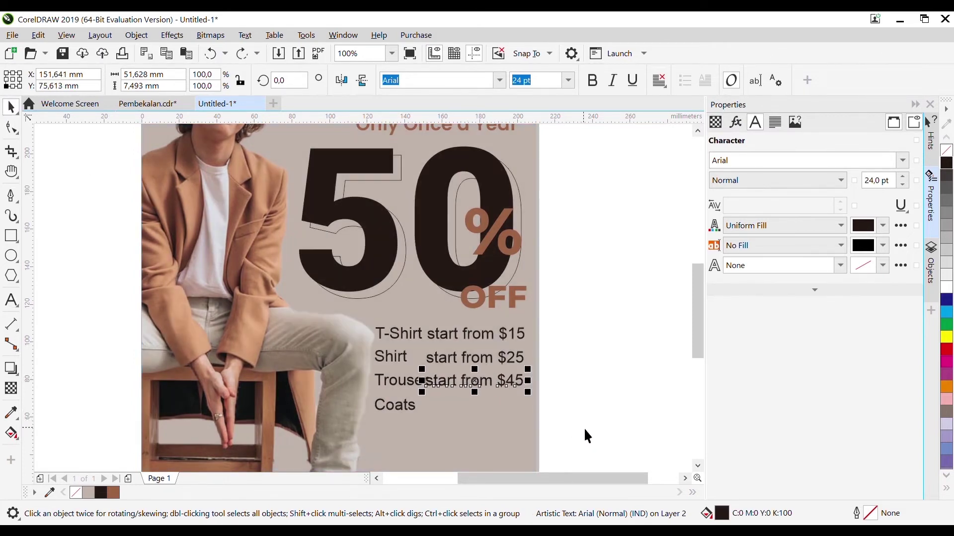
pyautogui.moveTo(483, 372); pyautogui.dragTo(474, 405)
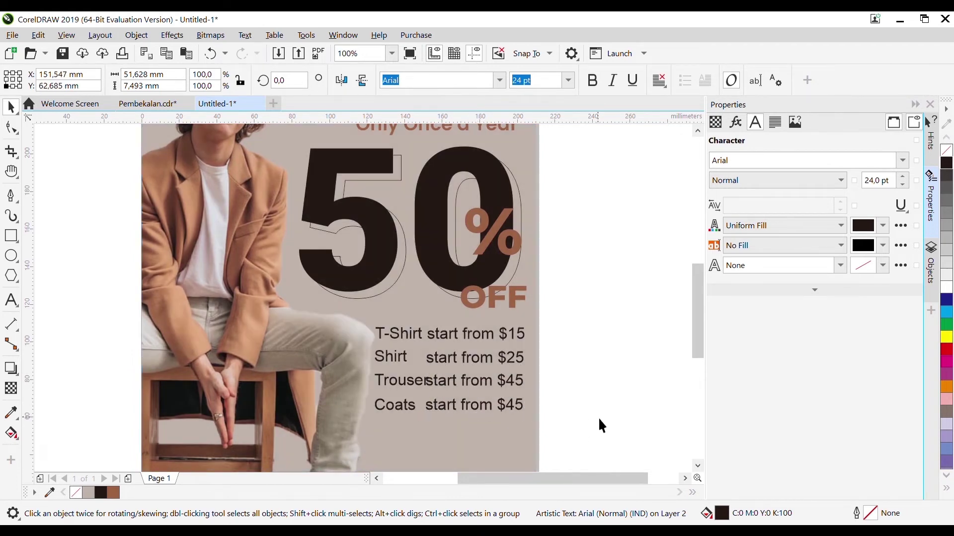
pyautogui.click(571, 431)
pyautogui.moveTo(565, 447); pyautogui.dragTo(448, 334)
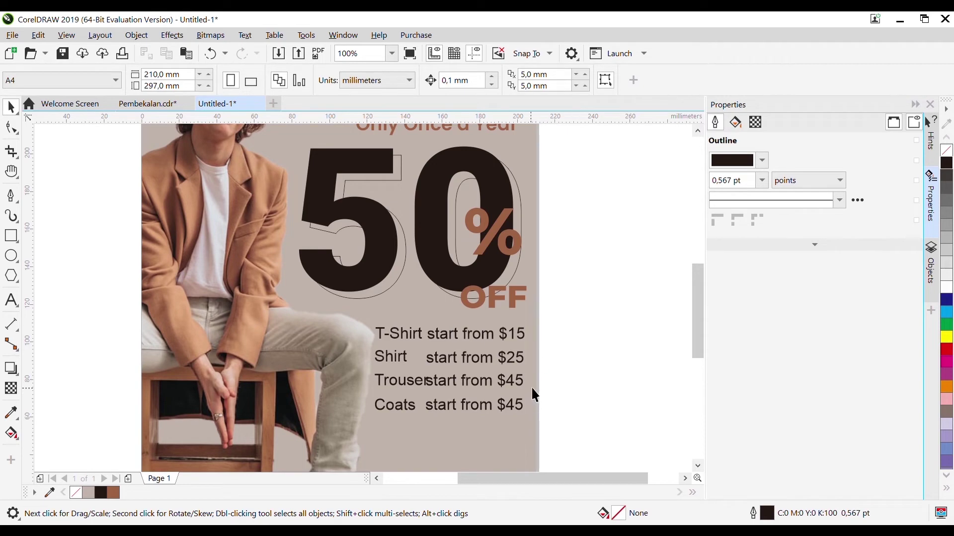
pyautogui.click(425, 330)
pyautogui.moveTo(567, 454); pyautogui.dragTo(426, 320)
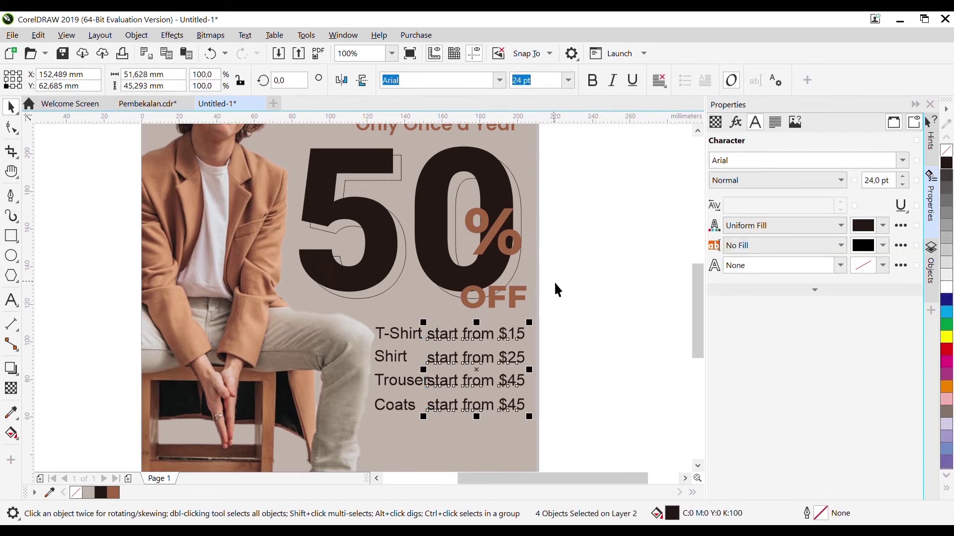
pyautogui.click(559, 339)
pyautogui.scroll(-2, 695, 321)
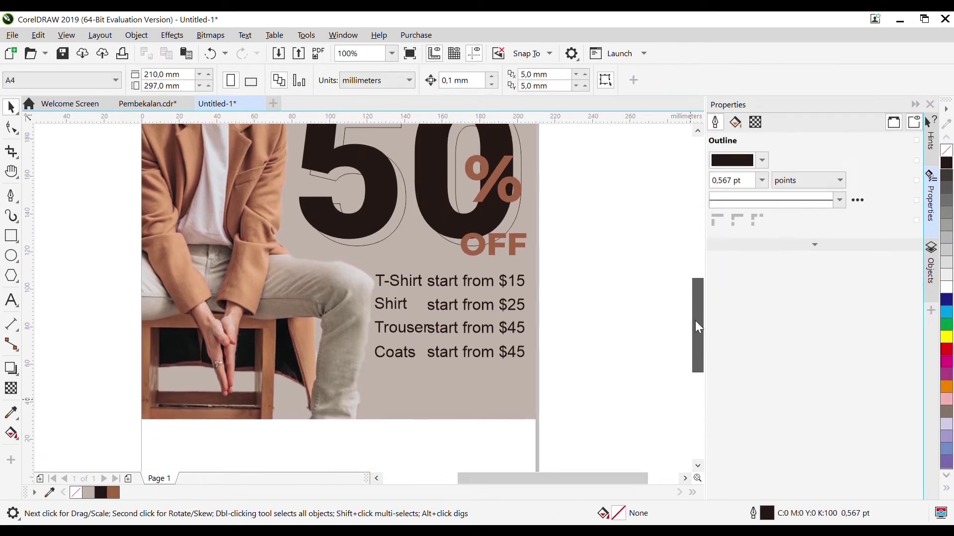
# - Nudge the model photo two steps left inside its PowerClip frame and finish editing
pyautogui.click(305, 308)
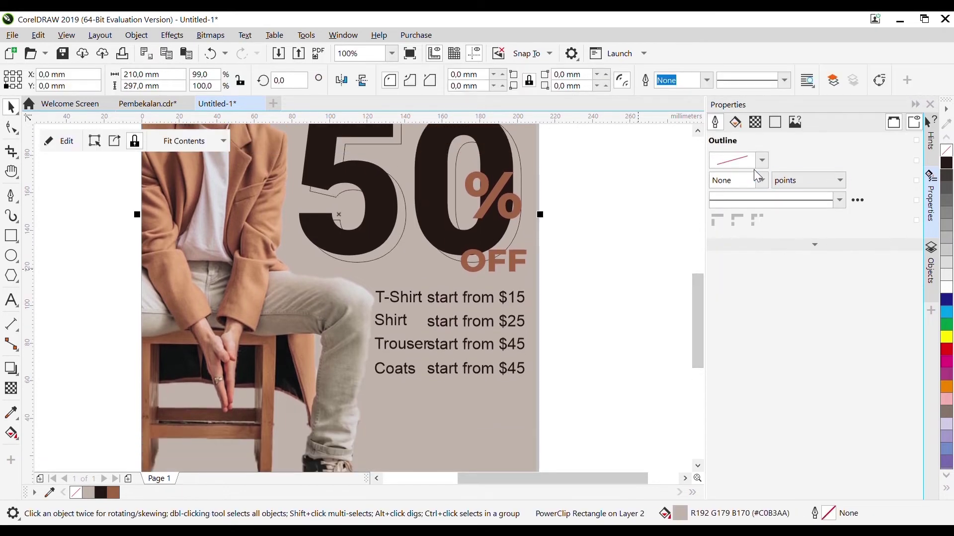
pyautogui.doubleClick(351, 330)
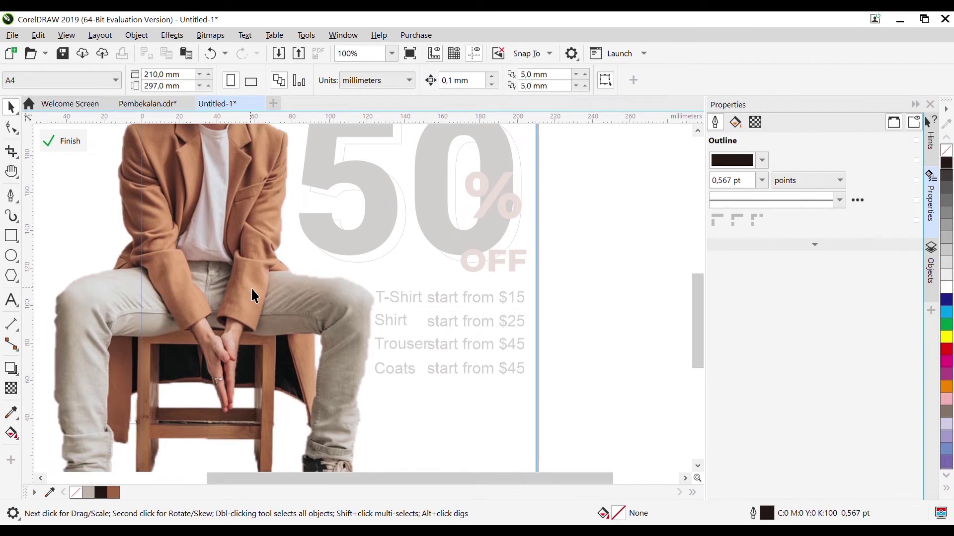
pyautogui.click(104, 331)
pyautogui.click(931, 264)
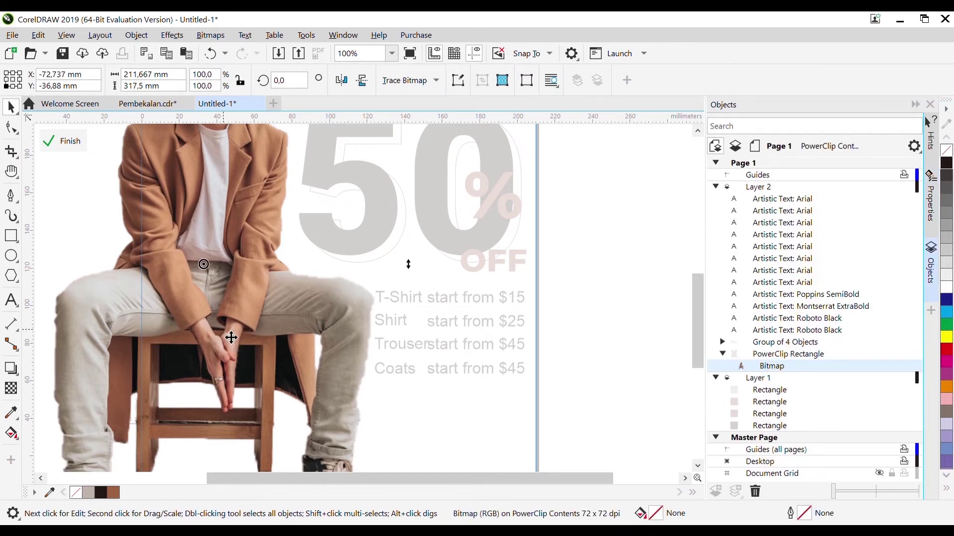
pyautogui.press('Left')
pyautogui.press('Left')
pyautogui.press('Left')
pyautogui.press('Left')
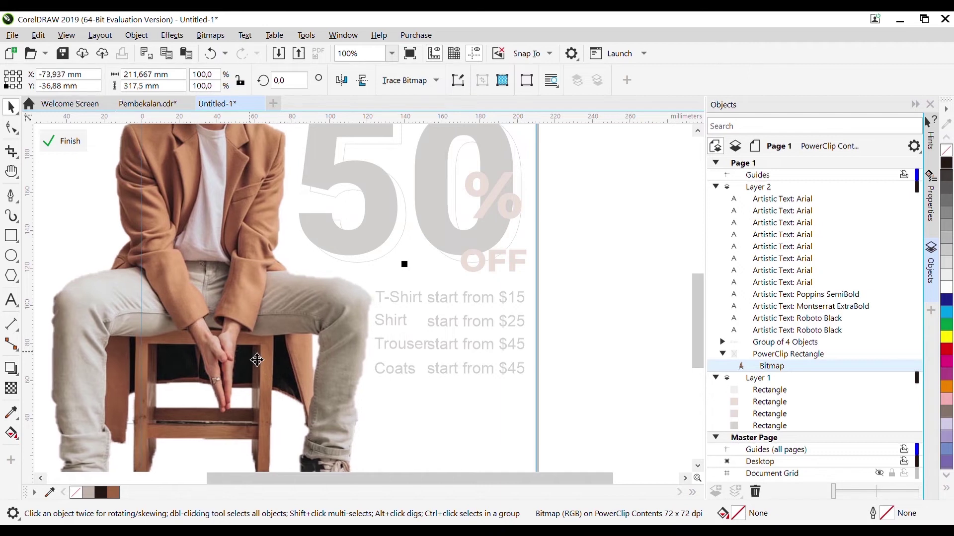
pyautogui.press('Left')
pyautogui.press('Left')
pyautogui.press('Left')
pyautogui.press('Left')
pyautogui.press('Left')
pyautogui.press('Left')
pyautogui.press('Left')
pyautogui.press('Left')
pyautogui.press('Left')
pyautogui.press('Left')
pyautogui.press('Left')
pyautogui.press('Left')
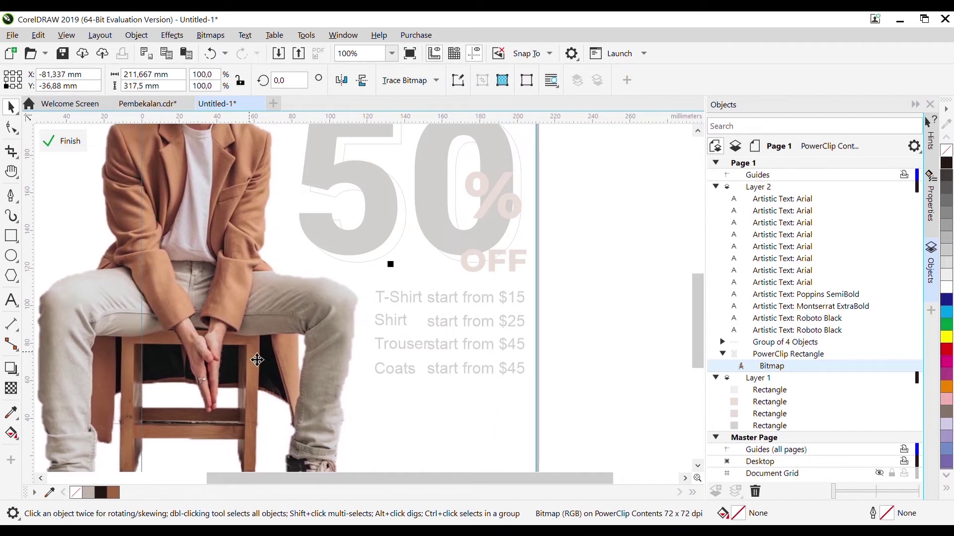
pyautogui.click(588, 346)
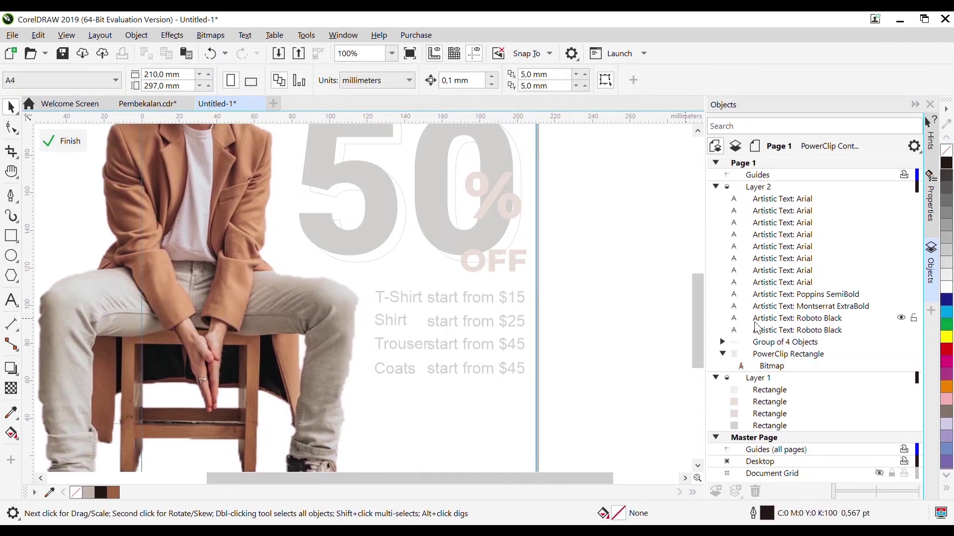
pyautogui.click(930, 203)
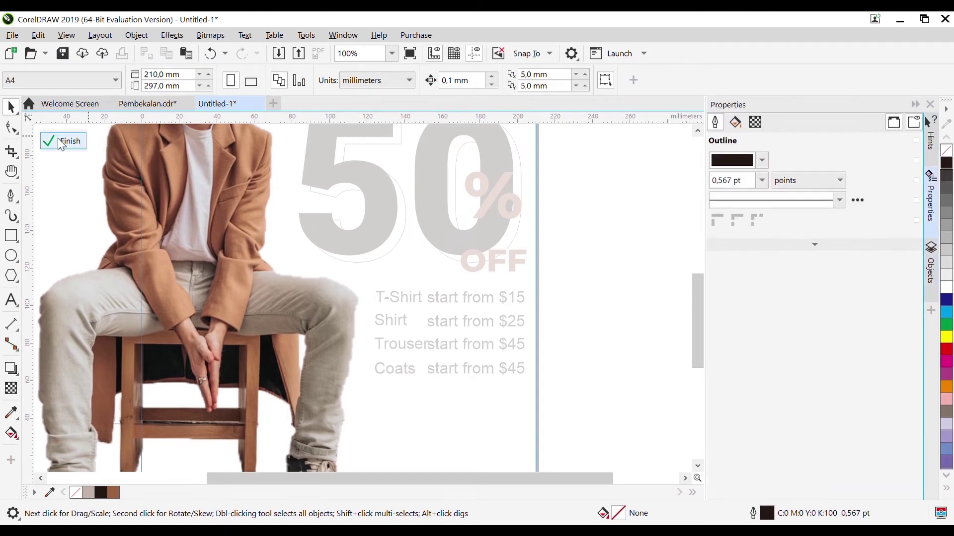
pyautogui.click(60, 141)
pyautogui.click(931, 263)
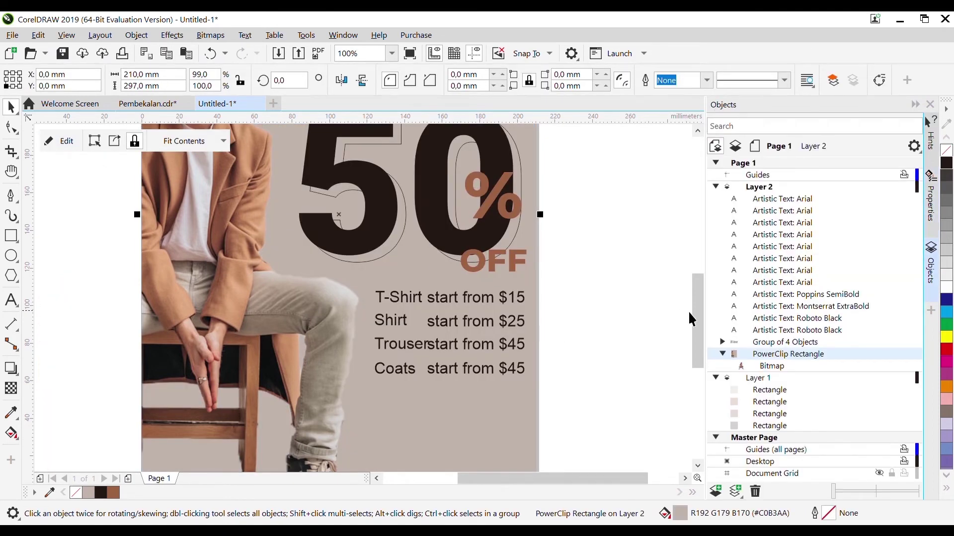
pyautogui.click(394, 368)
# - Select the T-Shirt, Shirt, Trouser and Coats names and nudge them left
pyautogui.keyDown('shift'); pyautogui.click(403, 343); pyautogui.keyUp('shift')
pyautogui.keyDown('shift'); pyautogui.click(394, 321); pyautogui.keyUp('shift')
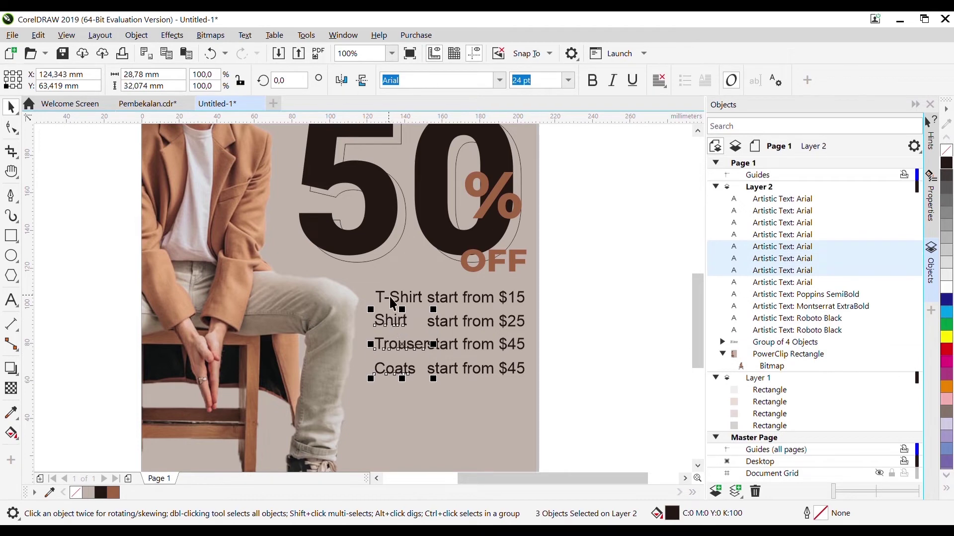
pyautogui.keyDown('shift'); pyautogui.click(414, 300); pyautogui.keyUp('shift')
pyautogui.keyDown('shift'); pyautogui.click(413, 300); pyautogui.keyUp('shift')
pyautogui.keyDown('shift'); pyautogui.click(397, 305); pyautogui.keyUp('shift')
pyautogui.press('Left')
pyautogui.press('Left')
pyautogui.press('Left')
pyautogui.press('Left')
pyautogui.press('Left')
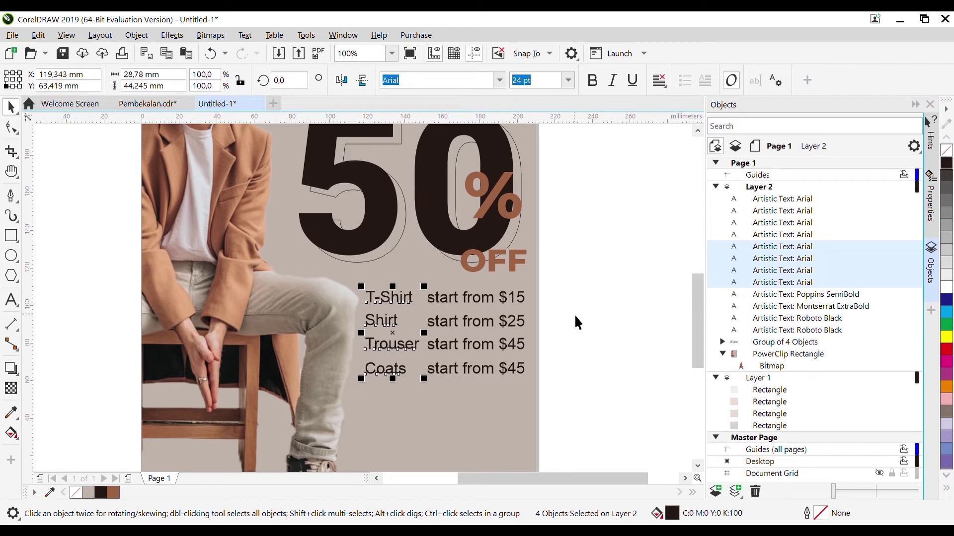
# - Fill the four item names with the brown palette swatch
pyautogui.scroll(-2, 454, 325)
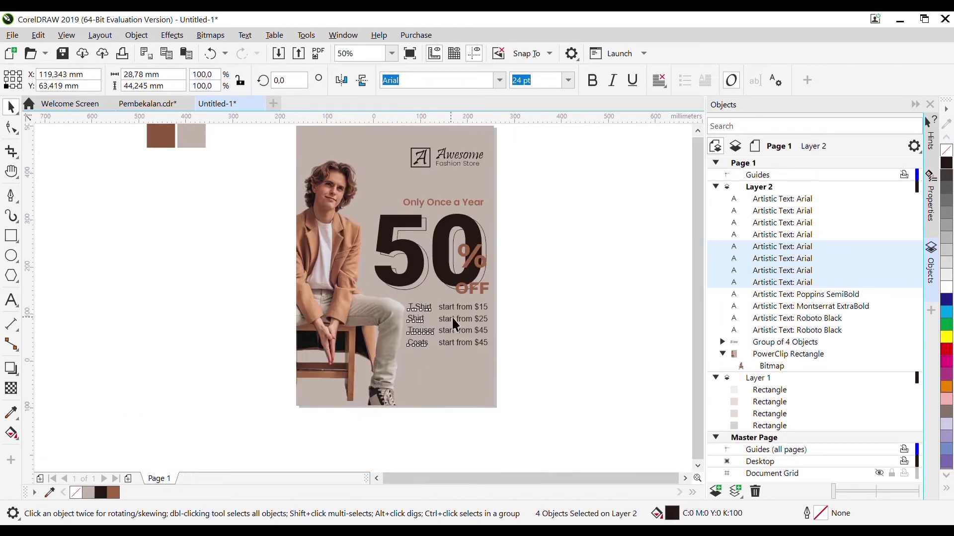
pyautogui.scroll(-2, 454, 325)
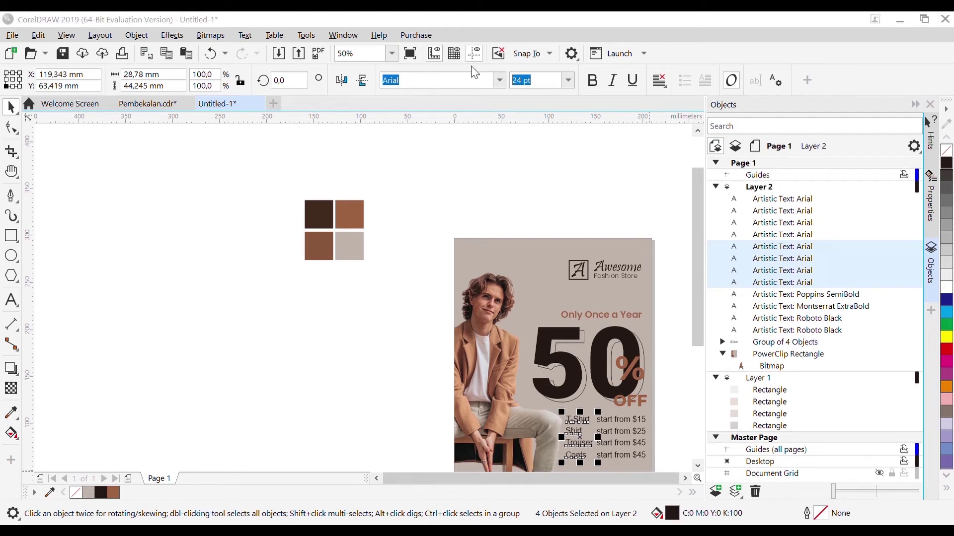
pyautogui.click(324, 259)
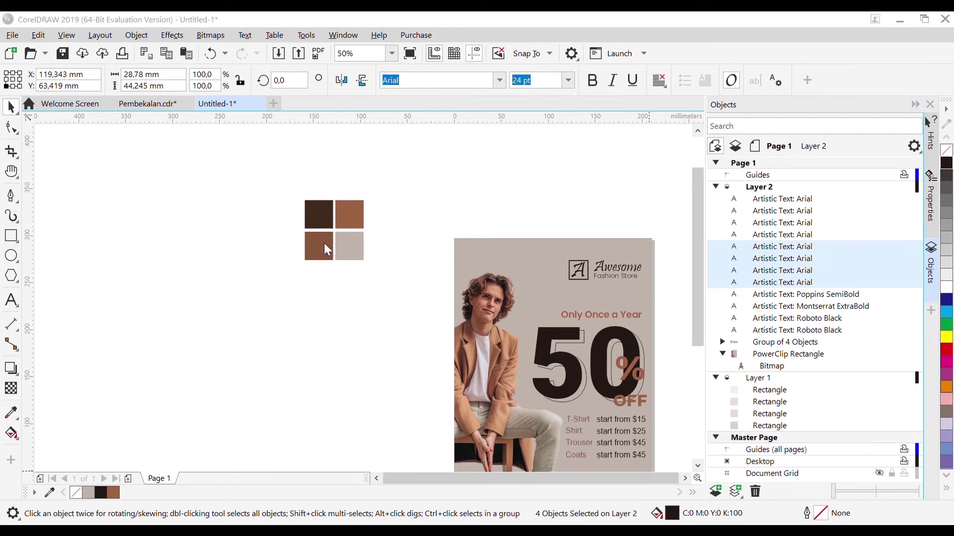
pyautogui.click(742, 466)
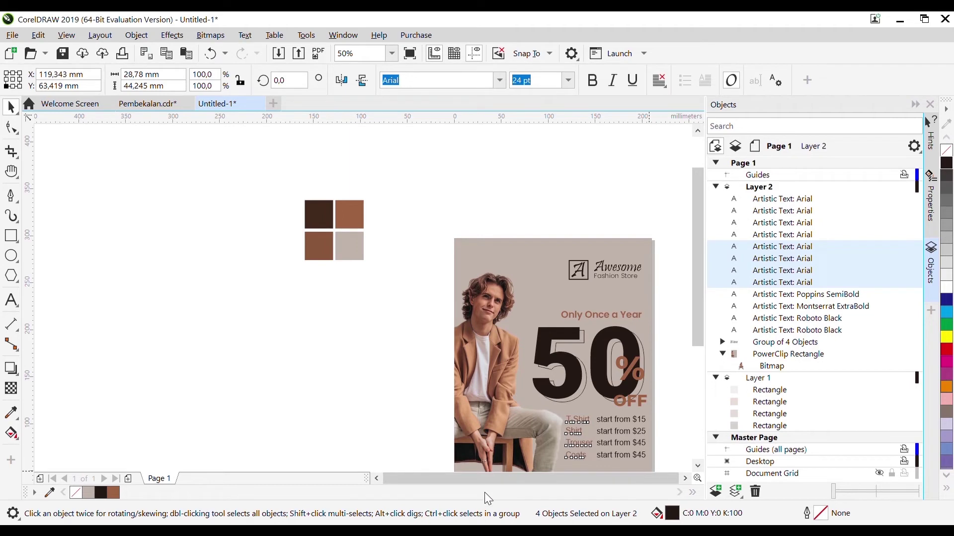
pyautogui.scroll(2, 624, 428)
pyautogui.click(548, 372)
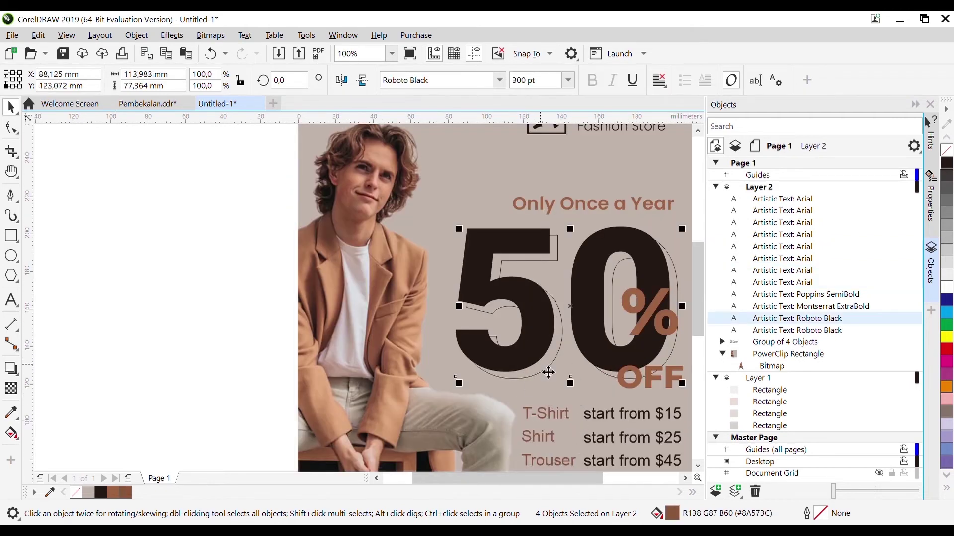
pyautogui.scroll(-2, 548, 373)
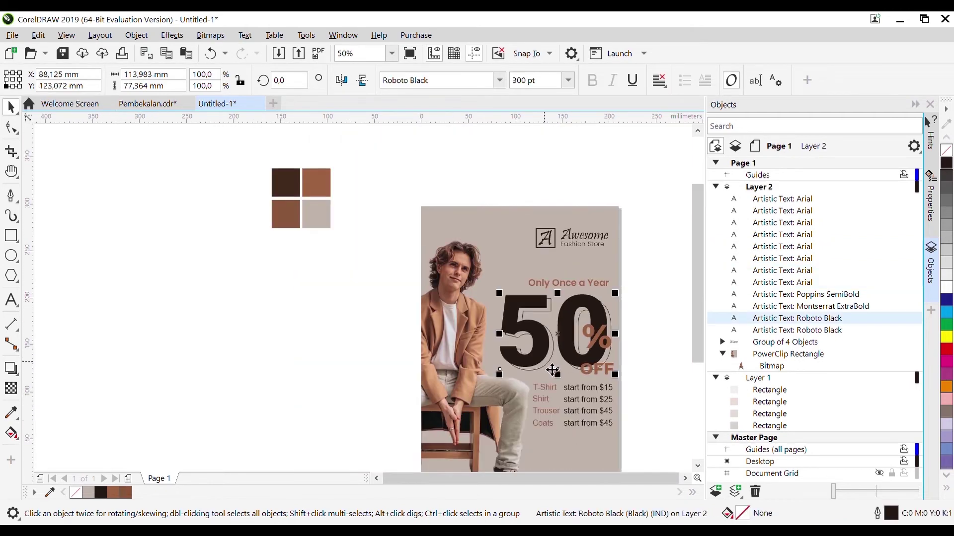
pyautogui.click(624, 453)
pyautogui.scroll(2, 631, 438)
pyautogui.click(591, 430)
pyautogui.click(630, 450)
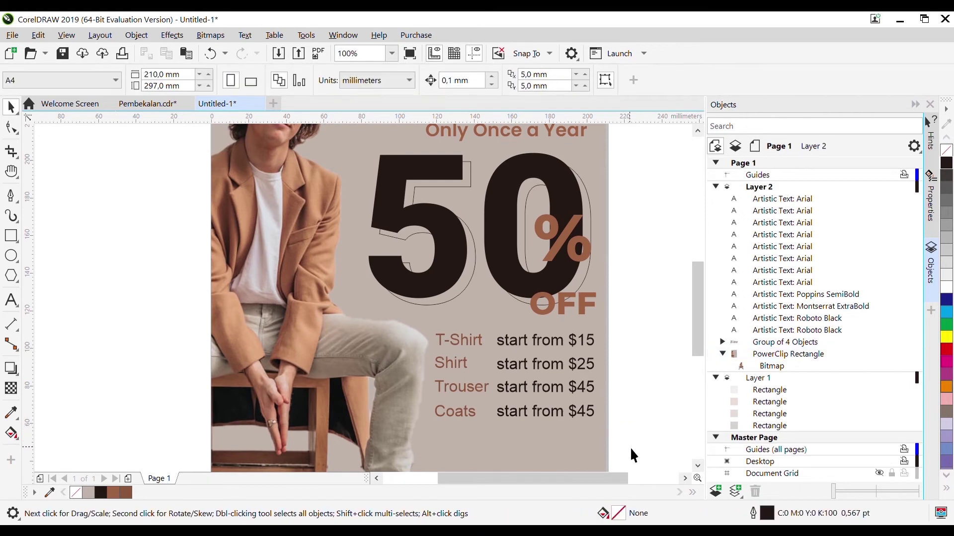
# - Colour the $15 and $25 amounts brown
pyautogui.click(549, 368)
pyautogui.doubleClick(576, 342)
pyautogui.moveTo(569, 342); pyautogui.dragTo(598, 350)
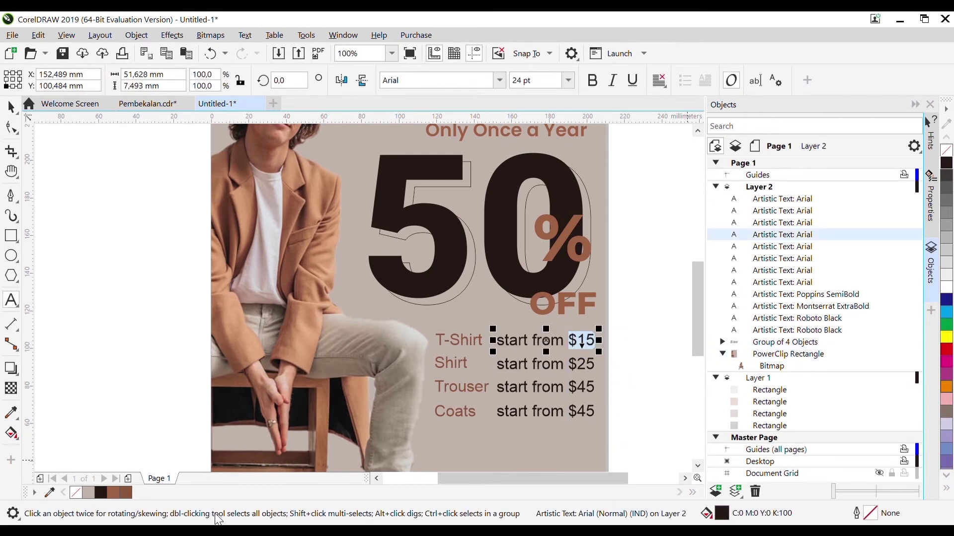
pyautogui.click(117, 494)
pyautogui.moveTo(569, 364); pyautogui.dragTo(600, 369)
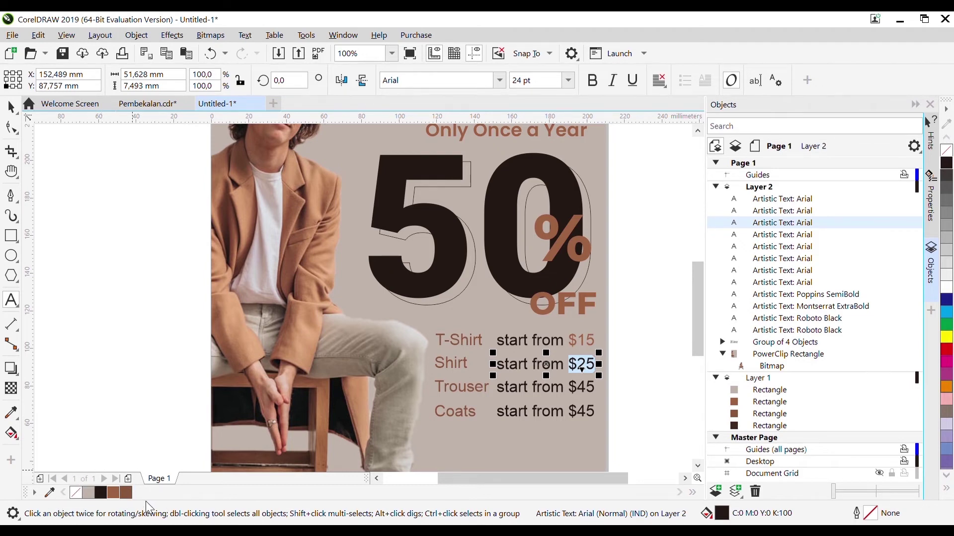
pyautogui.click(113, 491)
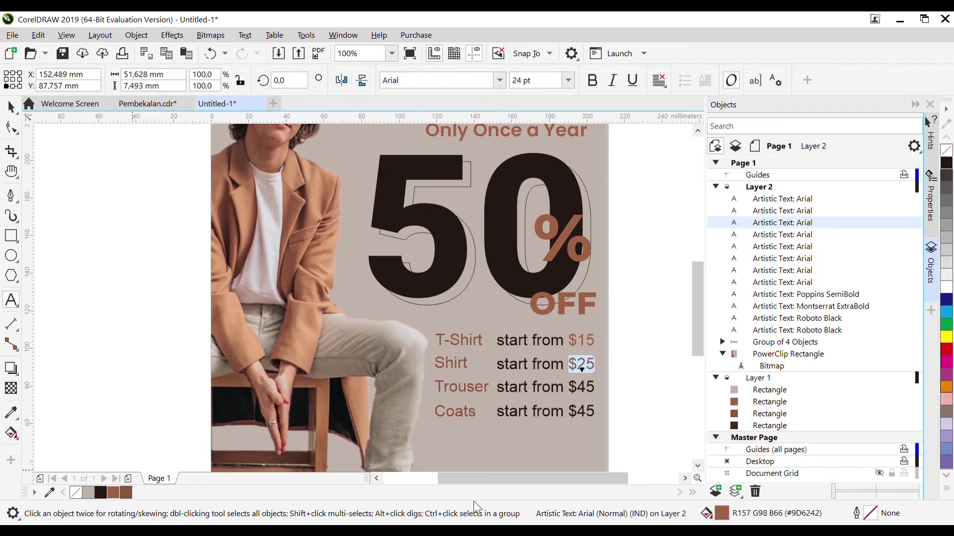
# - Colour both $45 amounts brown and return to the Pick tool
pyautogui.doubleClick(576, 390)
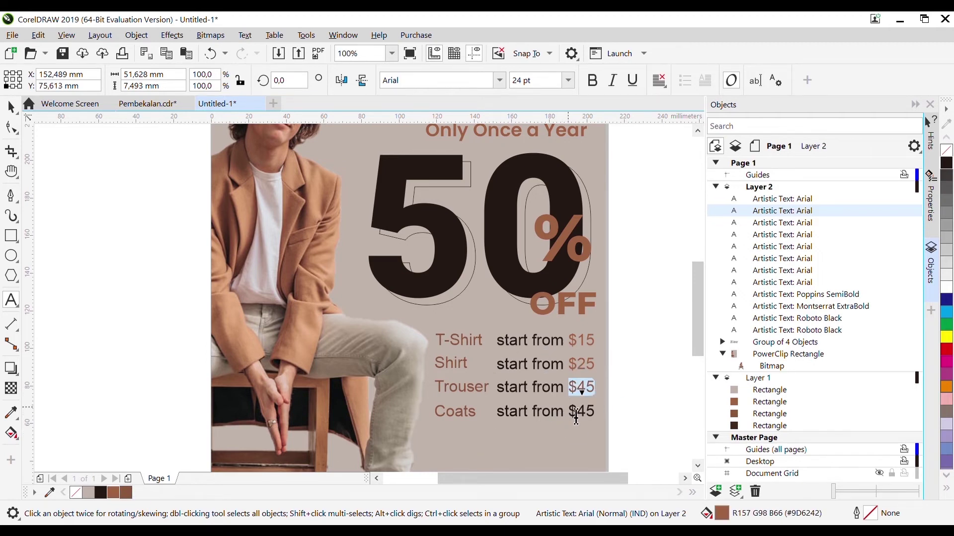
pyautogui.doubleClick(577, 413)
pyautogui.click(110, 491)
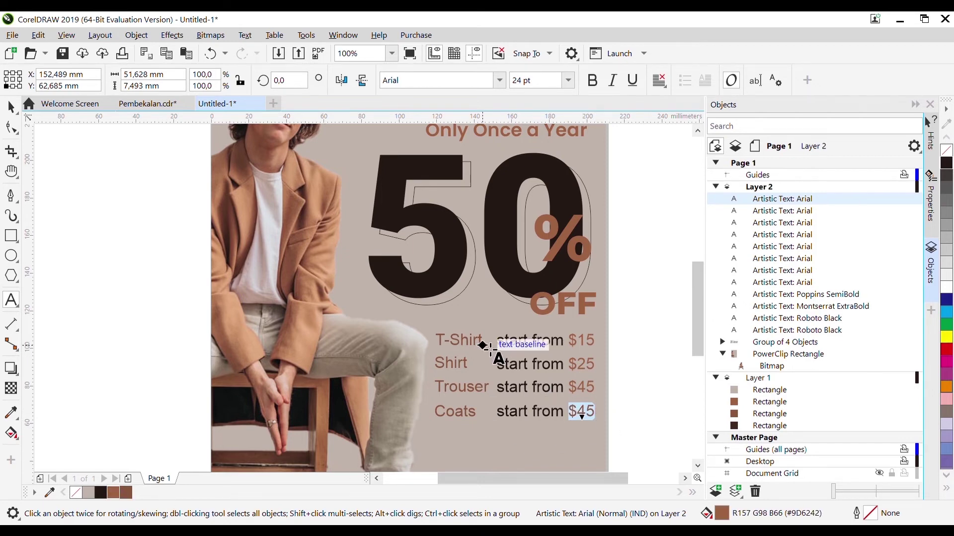
pyautogui.click(11, 107)
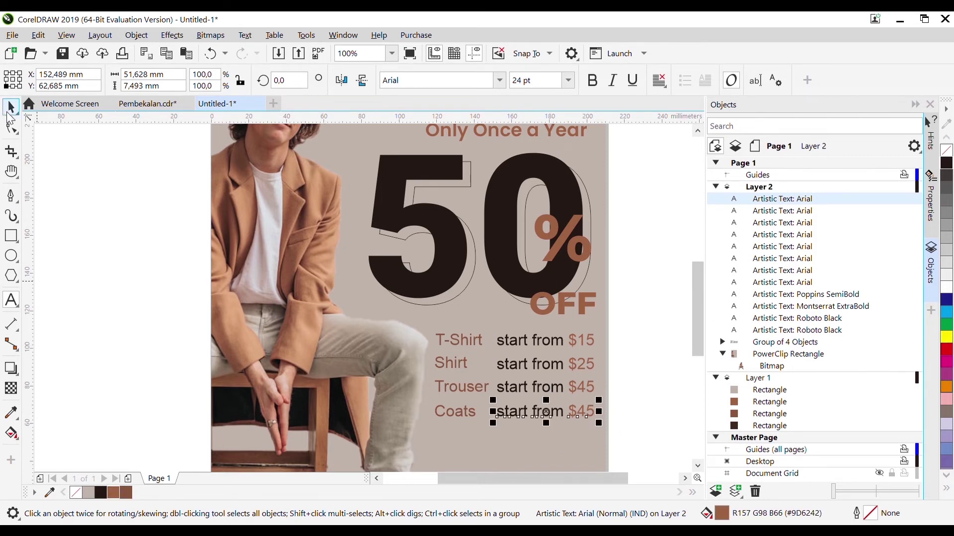
pyautogui.click(450, 333)
pyautogui.click(458, 340)
# - Set T-Shirt, Shirt, Trouser and Coats to Poppins SemiBold and nudge them left
pyautogui.keyDown('shift'); pyautogui.click(452, 364); pyautogui.keyUp('shift')
pyautogui.keyDown('shift'); pyautogui.click(464, 388); pyautogui.keyUp('shift')
pyautogui.keyDown('shift'); pyautogui.click(473, 406); pyautogui.keyUp('shift')
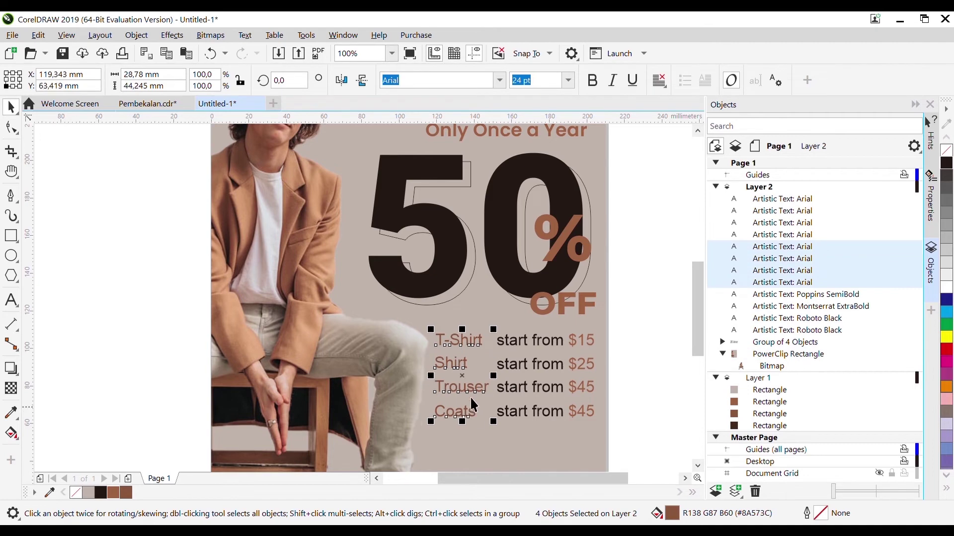
pyautogui.click(499, 81)
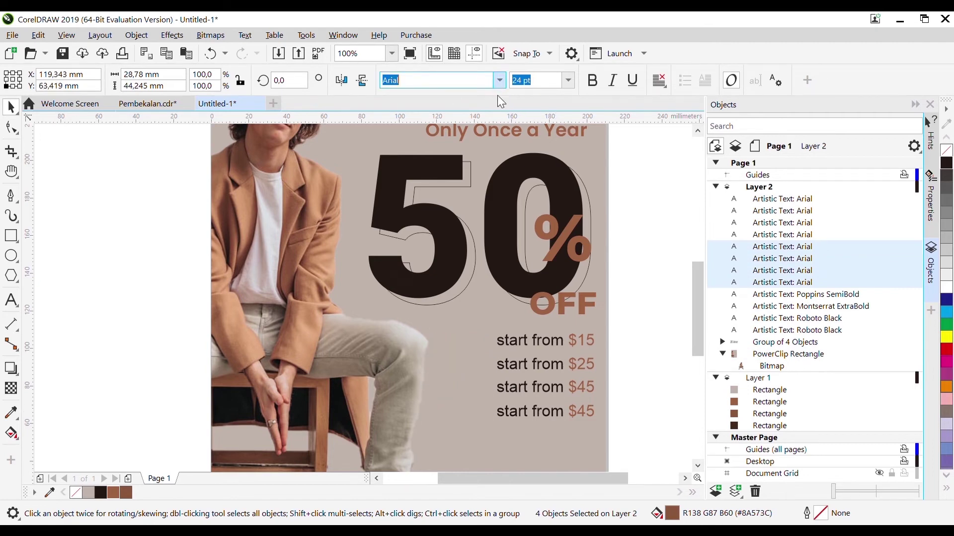
pyautogui.click(470, 126)
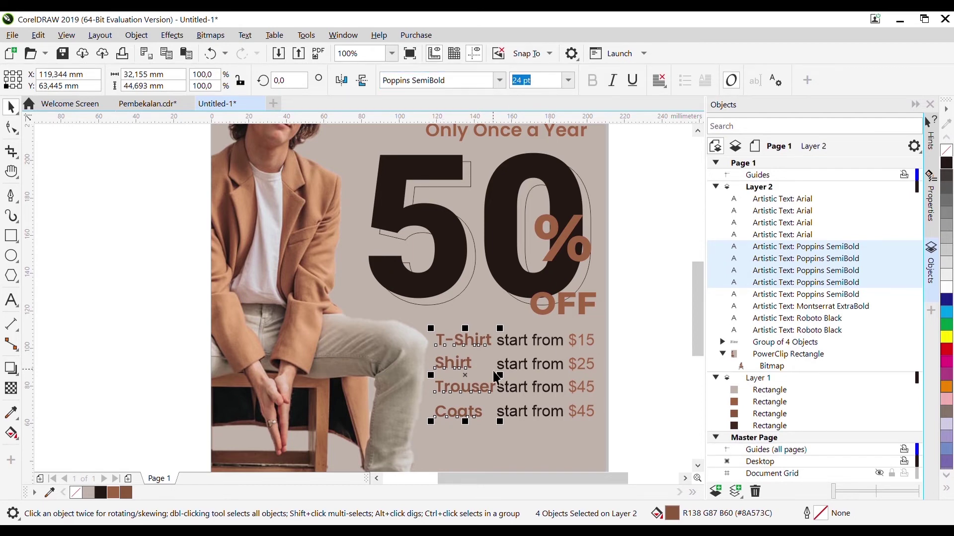
pyautogui.press('Left')
pyautogui.press('Left')
pyautogui.press('Left')
pyautogui.press('Left')
pyautogui.press('Left')
pyautogui.press('Left')
pyautogui.press('Left')
pyautogui.press('Left')
pyautogui.press('Left')
pyautogui.press('Left')
pyautogui.press('Left')
pyautogui.press('Left')
pyautogui.press('Left')
pyautogui.press('Left')
pyautogui.press('Left')
pyautogui.press('Left')
pyautogui.press('Left')
pyautogui.press('Left')
pyautogui.press('Left')
pyautogui.press('Left')
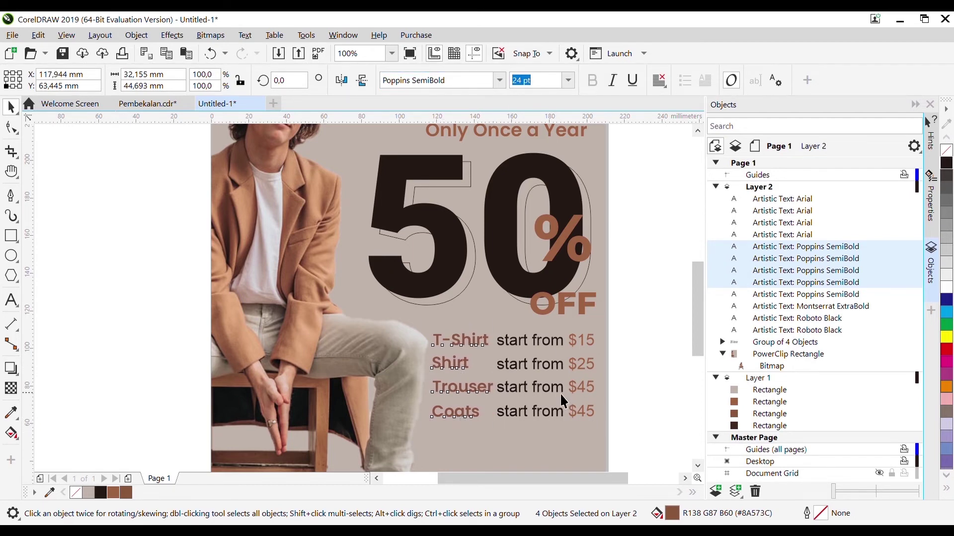
pyautogui.click(616, 421)
pyautogui.click(589, 412)
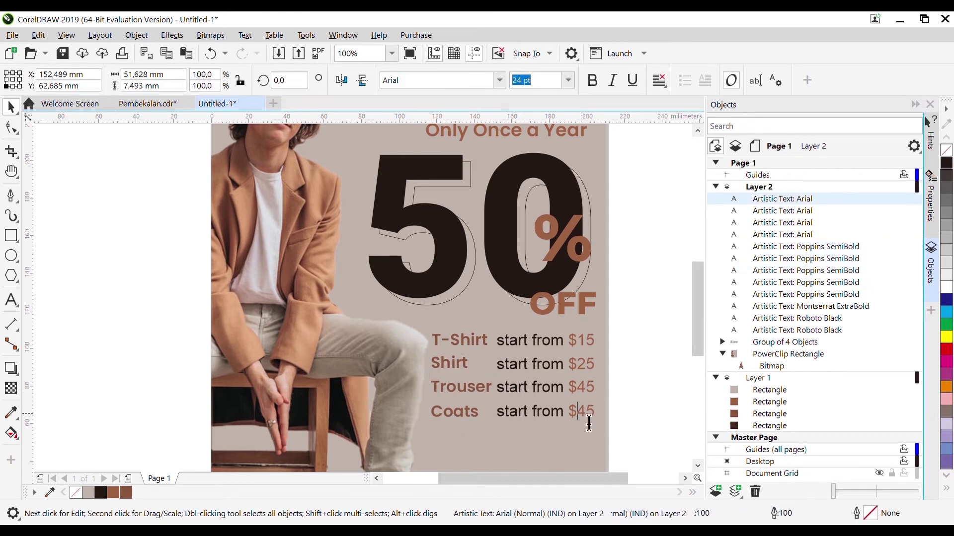
# - Set the Coats price line to Poppins SemiBold 16 pt with a larger $45
pyautogui.moveTo(569, 412); pyautogui.dragTo(613, 422)
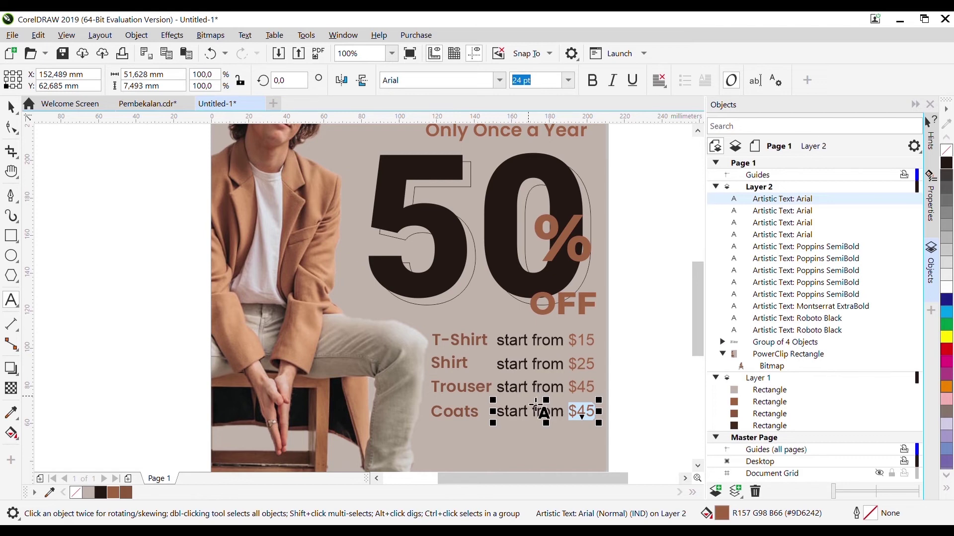
pyautogui.tripleClick(540, 408)
pyautogui.click(497, 88)
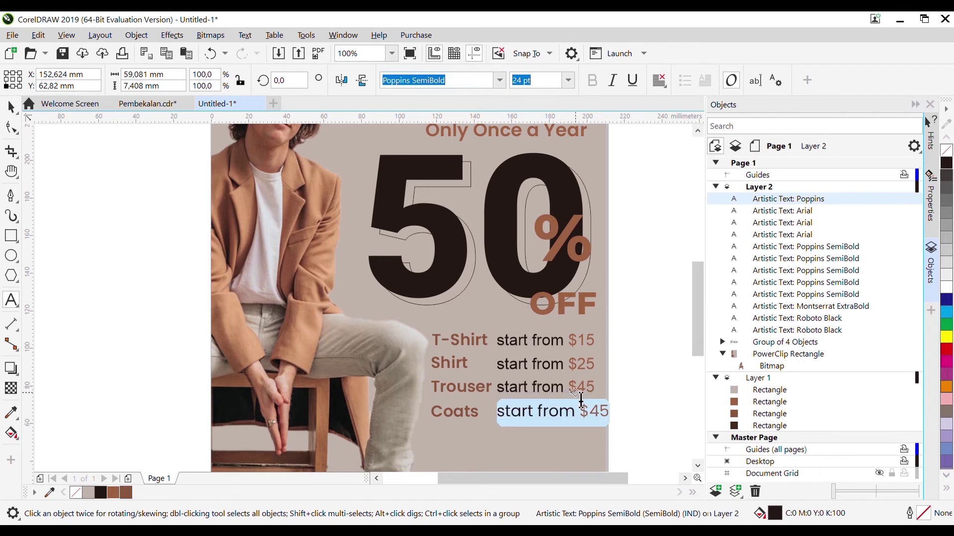
pyautogui.hotkey('ctrl', 'z')
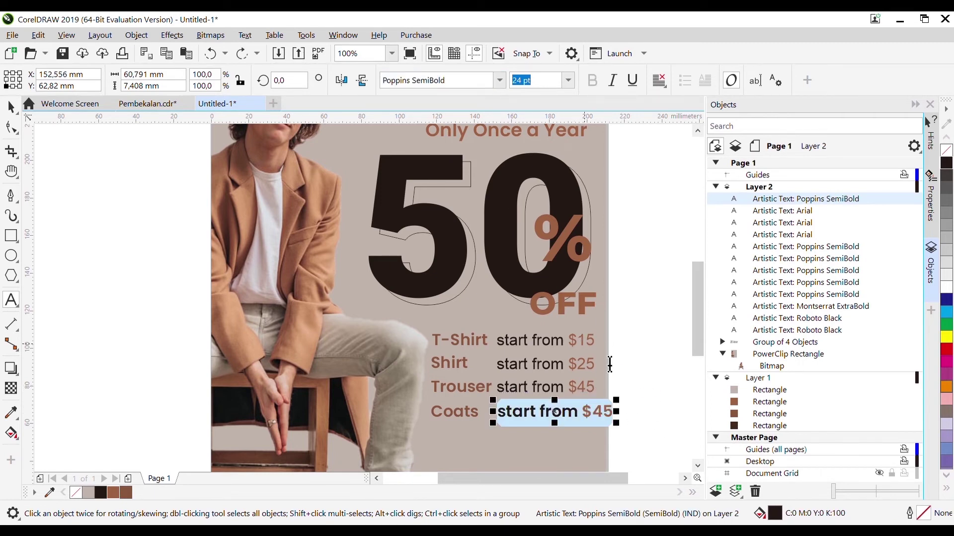
pyautogui.click(537, 86)
pyautogui.press('BackSpace')
pyautogui.press('BackSpace')
pyautogui.write('16')
pyautogui.press('Return')
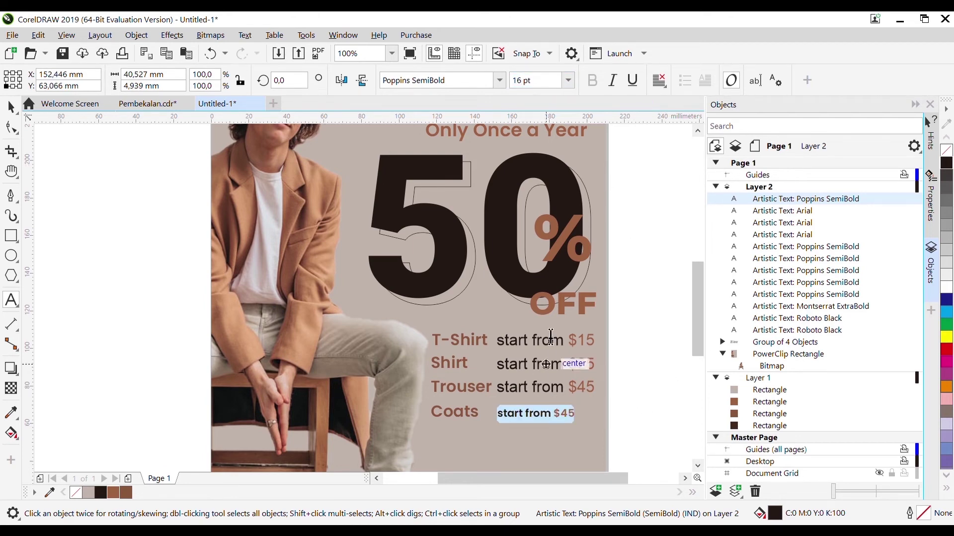
pyautogui.doubleClick(564, 418)
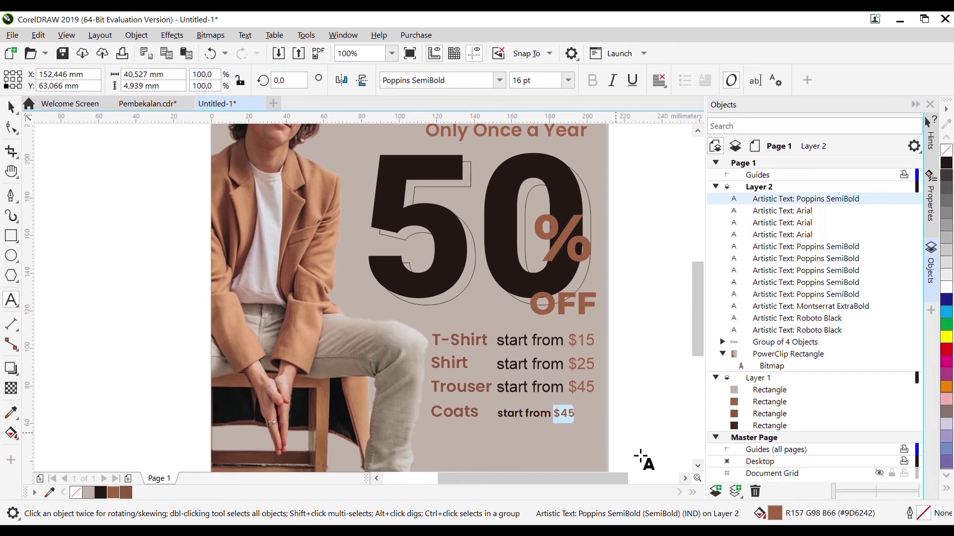
pyautogui.click(544, 90)
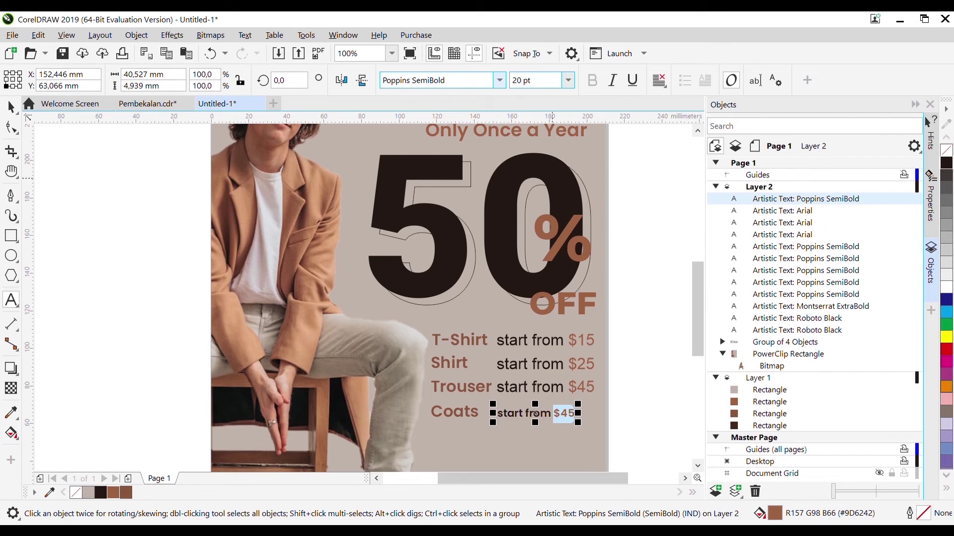
# - Make the Trouser line's 'start from' 16 pt and its $45 20 pt
pyautogui.click(577, 393)
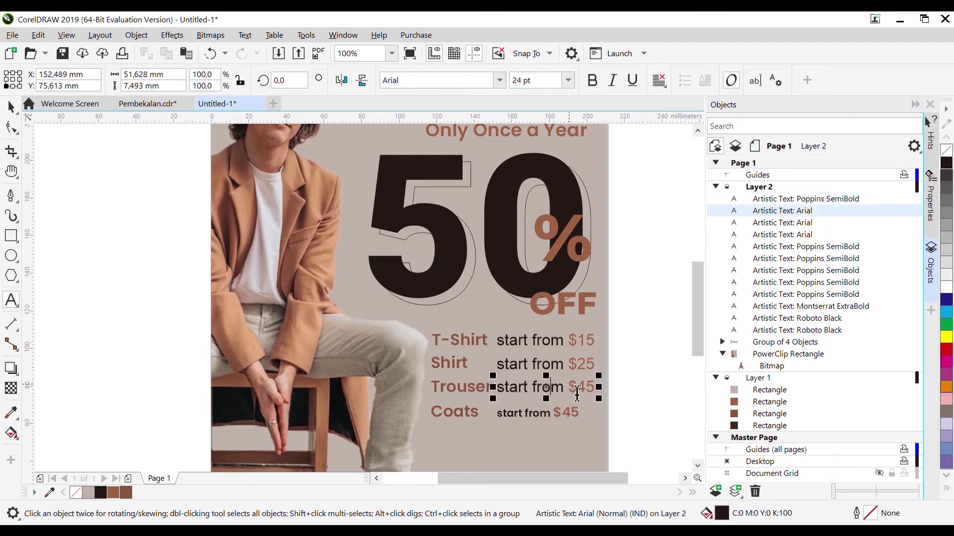
pyautogui.moveTo(570, 391); pyautogui.dragTo(496, 390)
pyautogui.click(522, 88)
pyautogui.press('BackSpace')
pyautogui.press('BackSpace')
pyautogui.write('16')
pyautogui.press('Return')
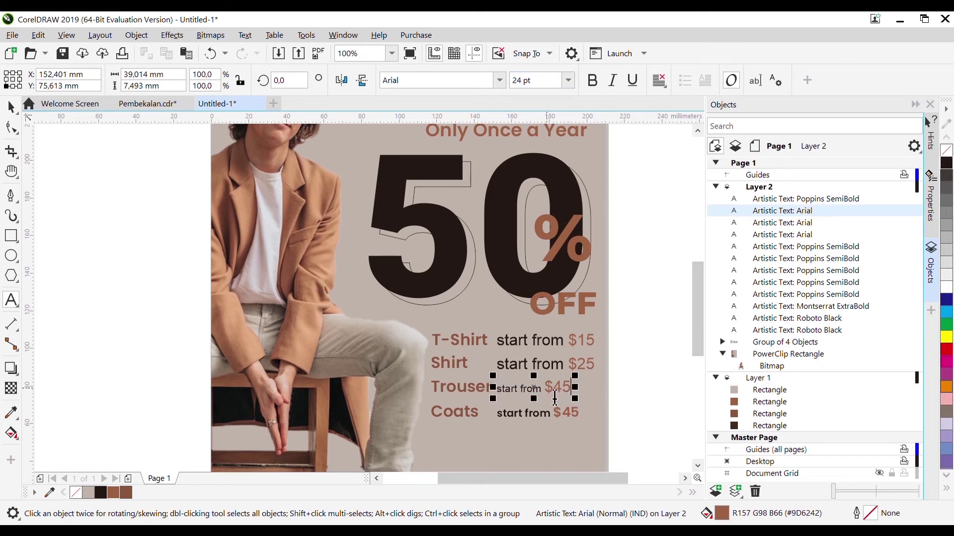
pyautogui.doubleClick(554, 395)
pyautogui.click(521, 87)
pyautogui.write('20')
pyautogui.press('Return')
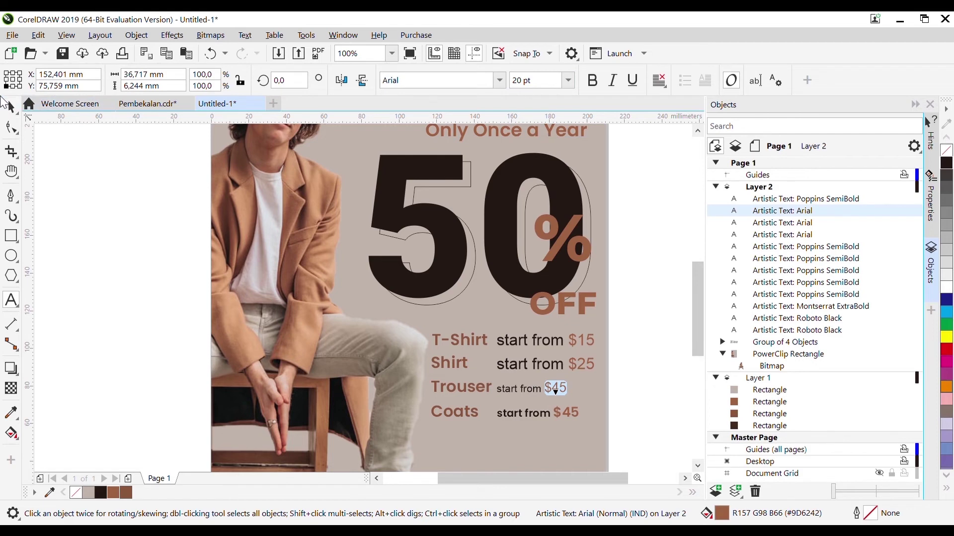
pyautogui.hotkey('ctrl', 'space')
pyautogui.moveTo(534, 389); pyautogui.dragTo(533, 389)
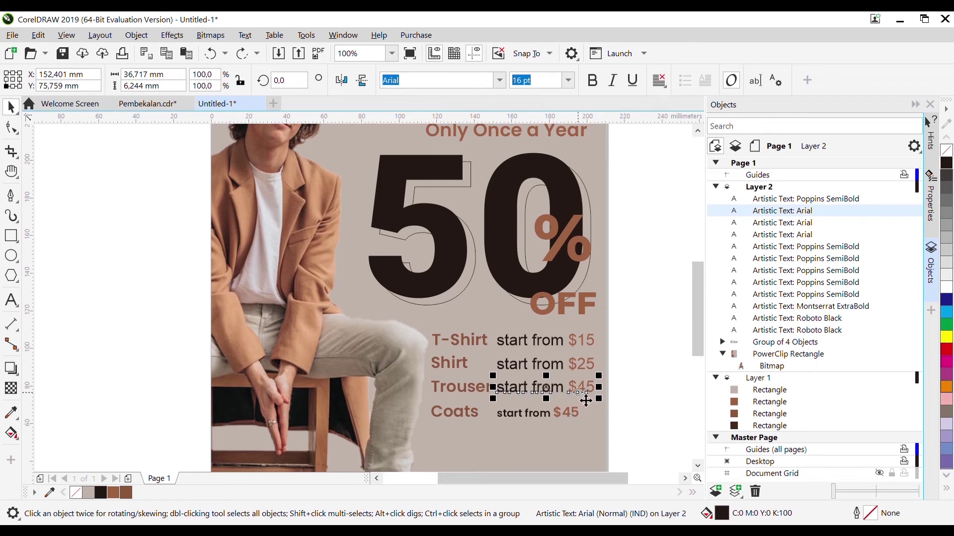
# - Delete the old Arial prices and copy the Coats price onto the Trouser and Shirt rows
pyautogui.press('Delete')
pyautogui.click(524, 415)
pyautogui.hotkey('ctrl', 'c')
pyautogui.hotkey('ctrl', 'v')
pyautogui.moveTo(524, 415); pyautogui.dragTo(523, 388)
pyautogui.keyDown('shift'); pyautogui.click(534, 423); pyautogui.keyUp('shift')
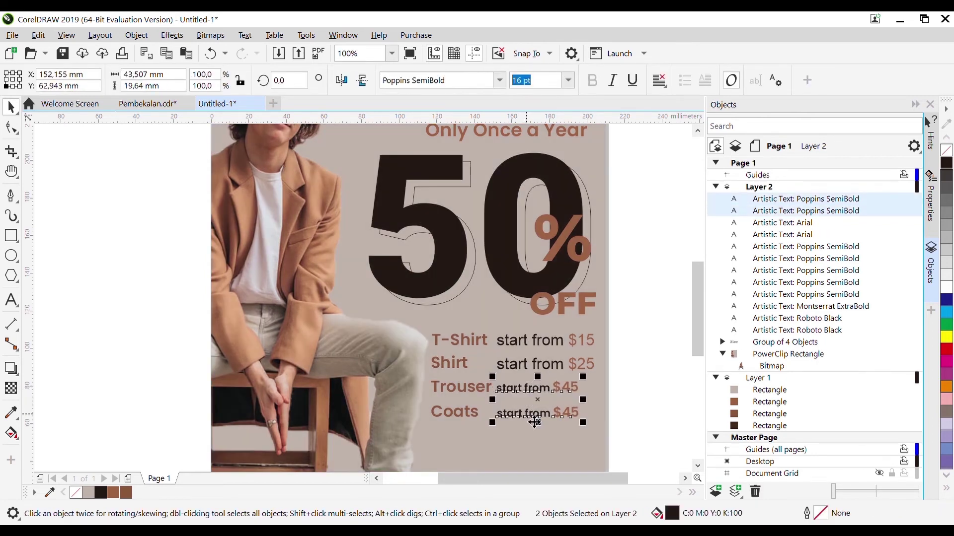
pyautogui.click(569, 370)
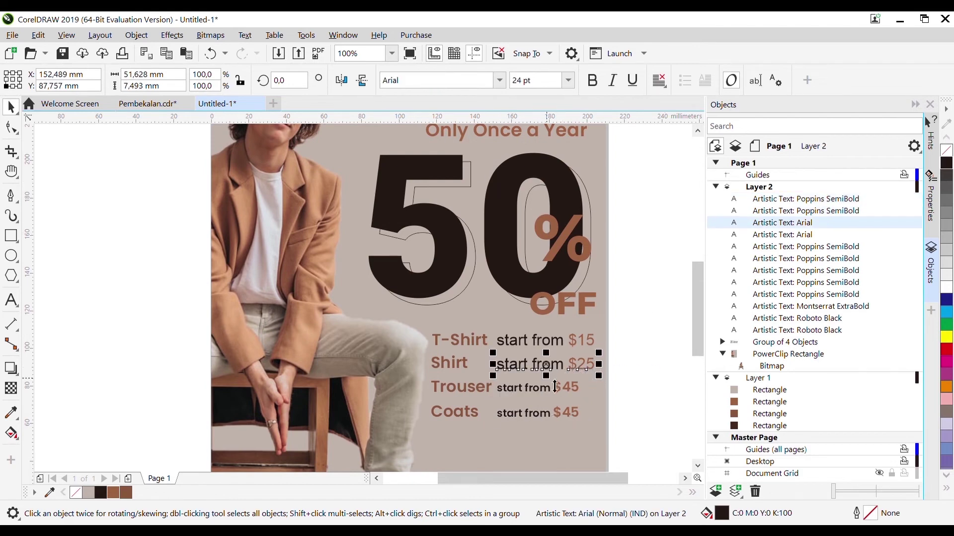
pyautogui.press('Delete')
pyautogui.moveTo(532, 389); pyautogui.dragTo(517, 368)
# - Copy the price beside T-Shirt, left-align all four price lines and shift them right
pyautogui.rightClick(517, 368)
pyautogui.moveTo(629, 449); pyautogui.dragTo(523, 346)
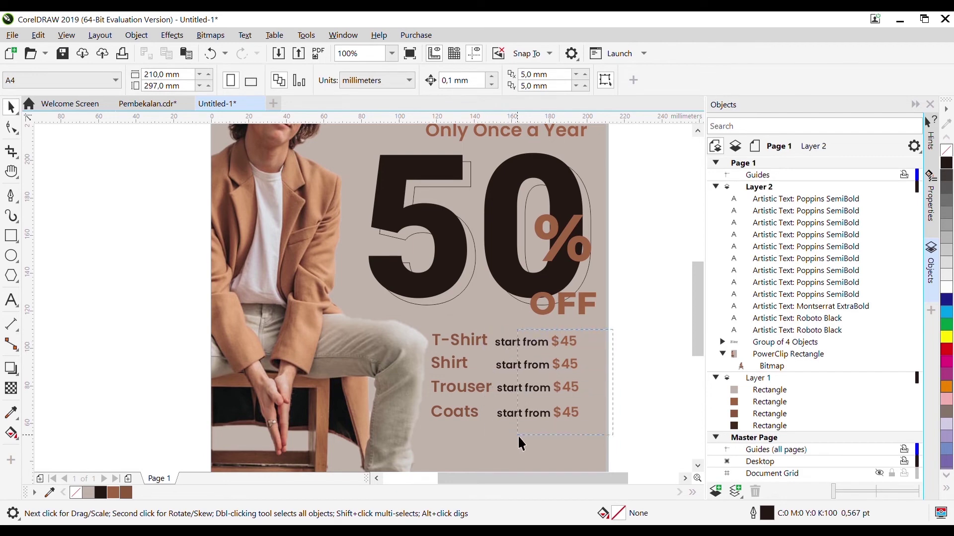
pyautogui.moveTo(491, 432); pyautogui.dragTo(491, 432)
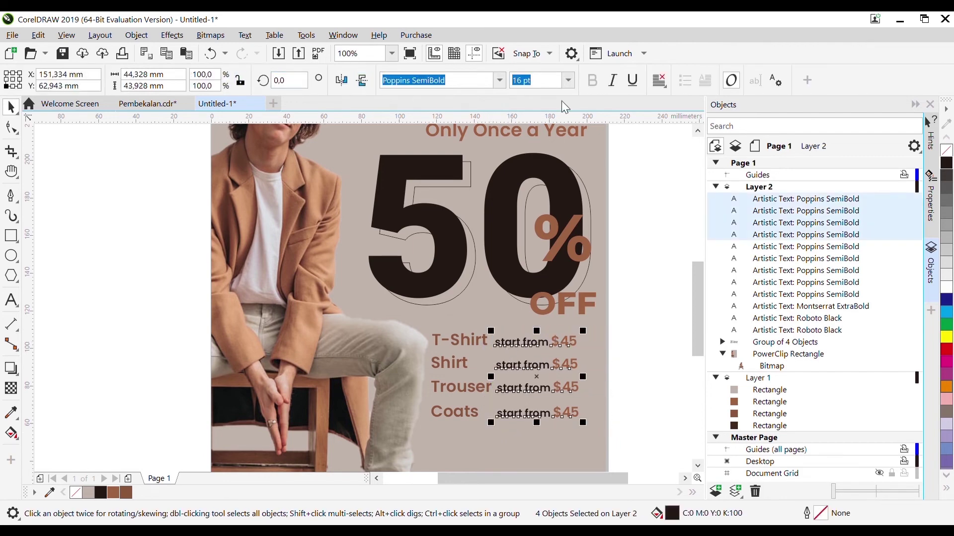
pyautogui.press('l')
pyautogui.moveTo(542, 384); pyautogui.dragTo(546, 377)
pyautogui.click(618, 328)
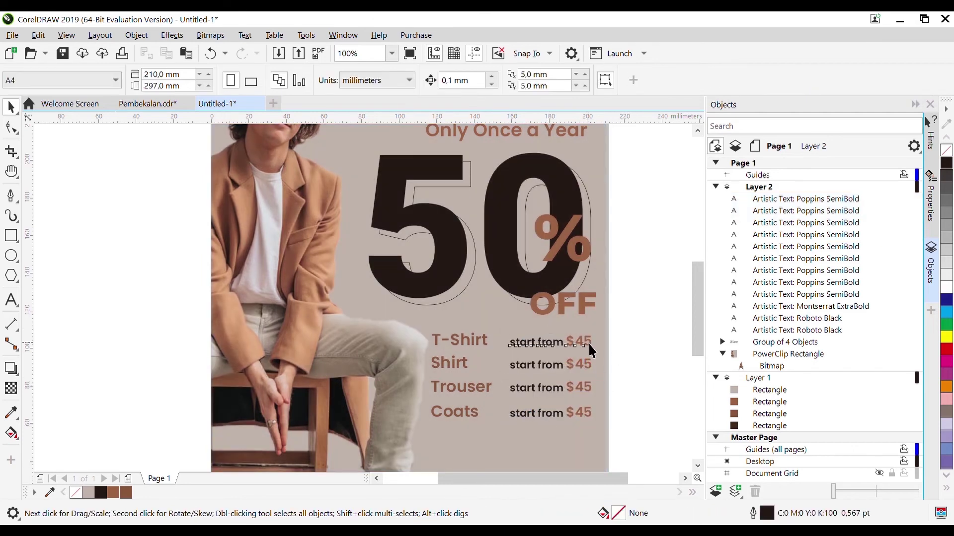
# - Change the T-Shirt price to $15 and the Shirt price to $25
pyautogui.doubleClick(588, 345)
pyautogui.press('BackSpace')
pyautogui.write('1')
pyautogui.click(581, 365)
pyautogui.press('BackSpace')
pyautogui.write('2')
pyautogui.click(622, 333)
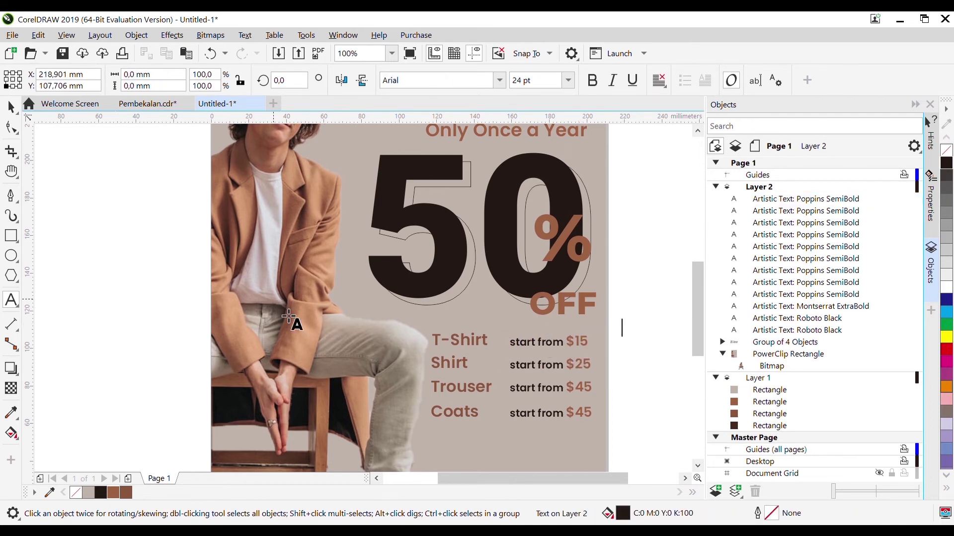
pyautogui.scroll(-3, 696, 327)
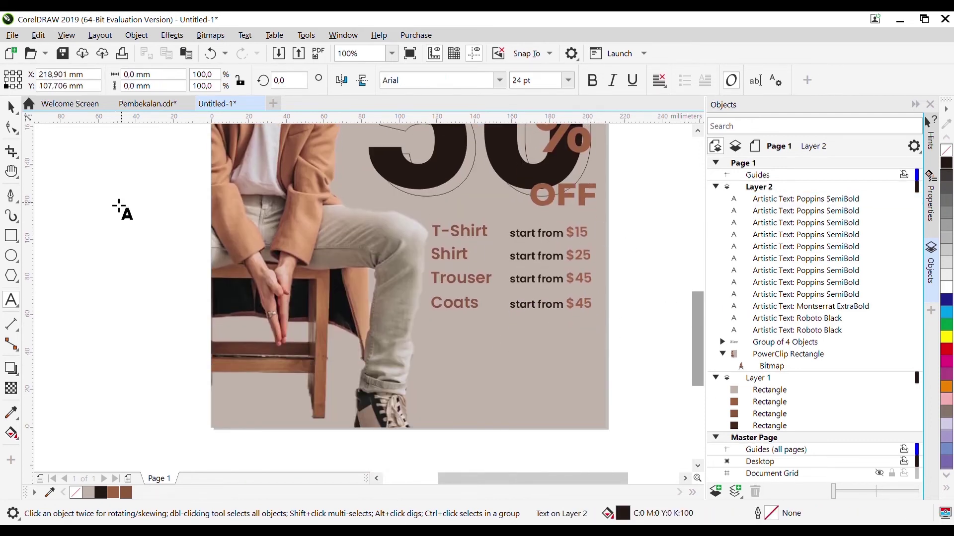
pyautogui.click(11, 107)
pyautogui.moveTo(695, 328)
pyautogui.mouseDown()
pyautogui.moveTo(696, 282)
pyautogui.moveTo(690, 316)
pyautogui.mouseUp()
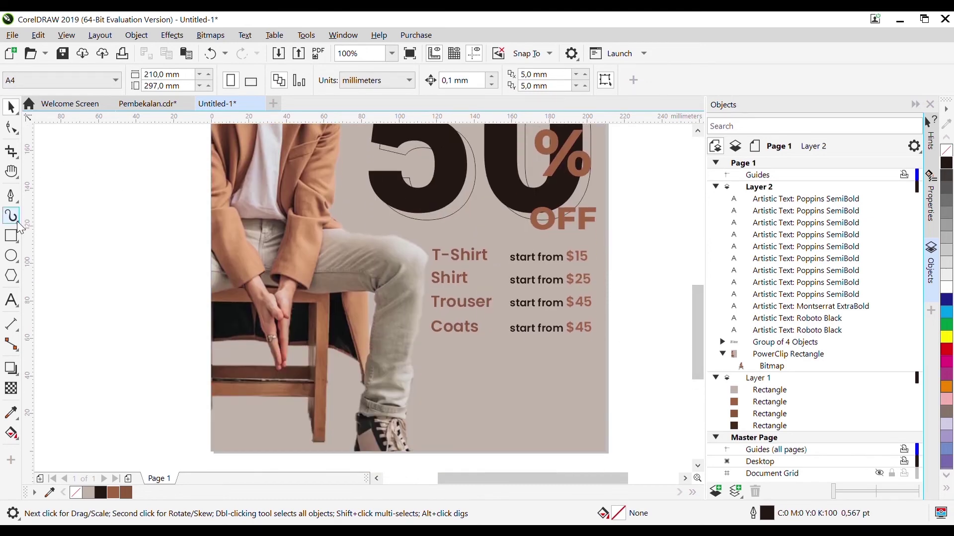
pyautogui.click(11, 300)
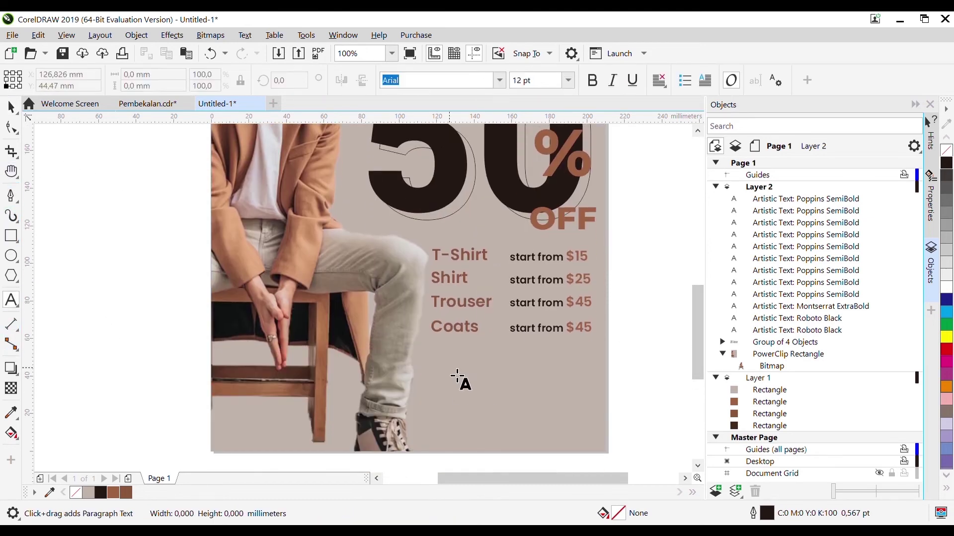
pyautogui.click(450, 365)
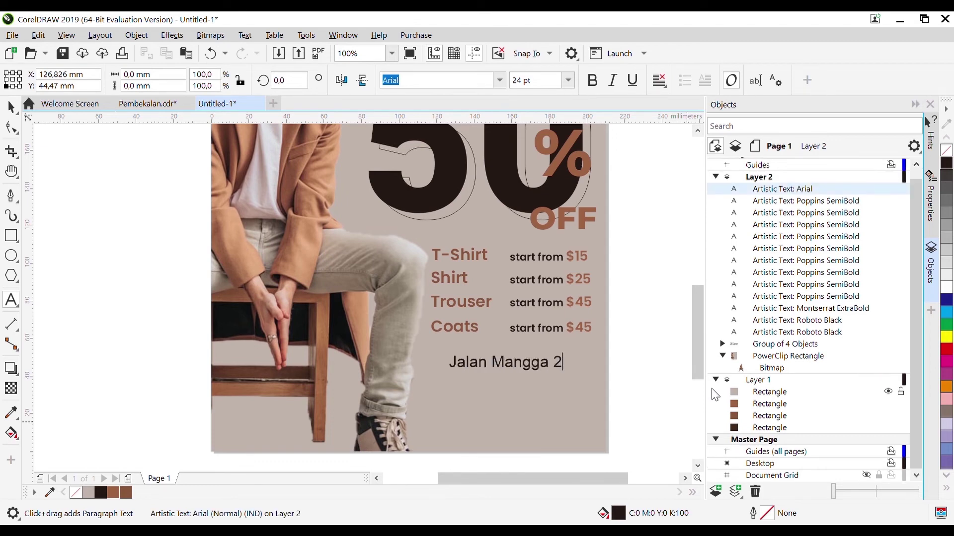
pyautogui.press('Escape')
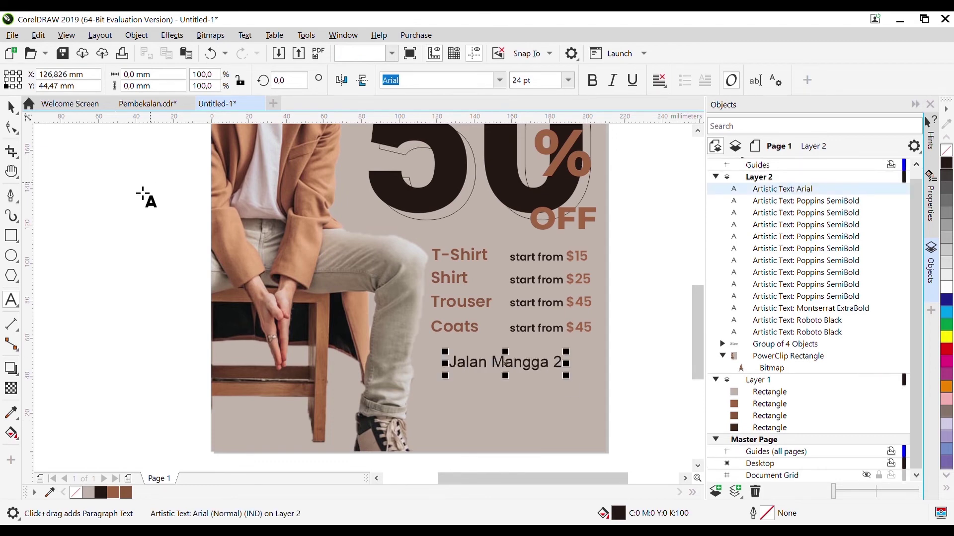
pyautogui.press('space')
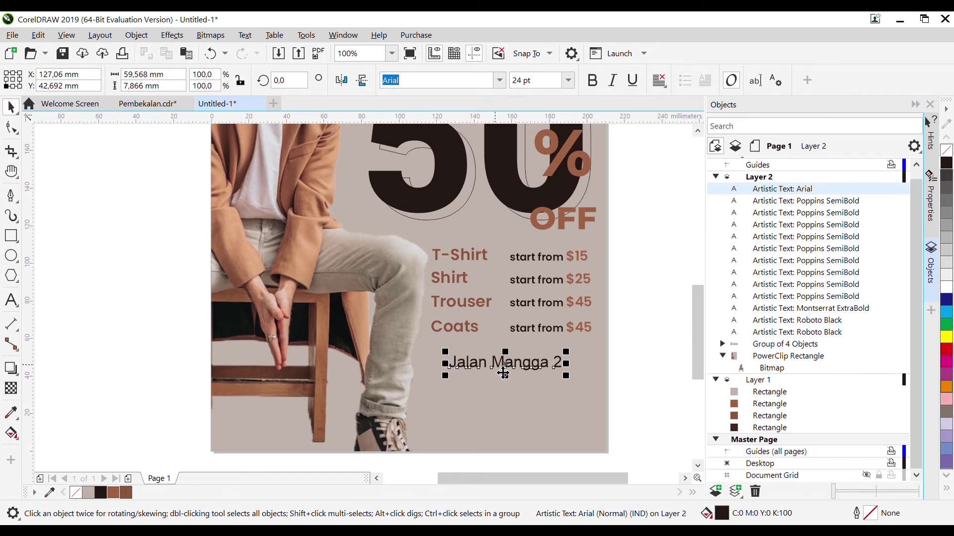
pyautogui.hotkey('ctrl', 'd')
# - Move the copy directly beneath and change its text to 'Padang'
pyautogui.click(490, 379)
pyautogui.moveTo(537, 366); pyautogui.dragTo(520, 384)
pyautogui.doubleClick(520, 384)
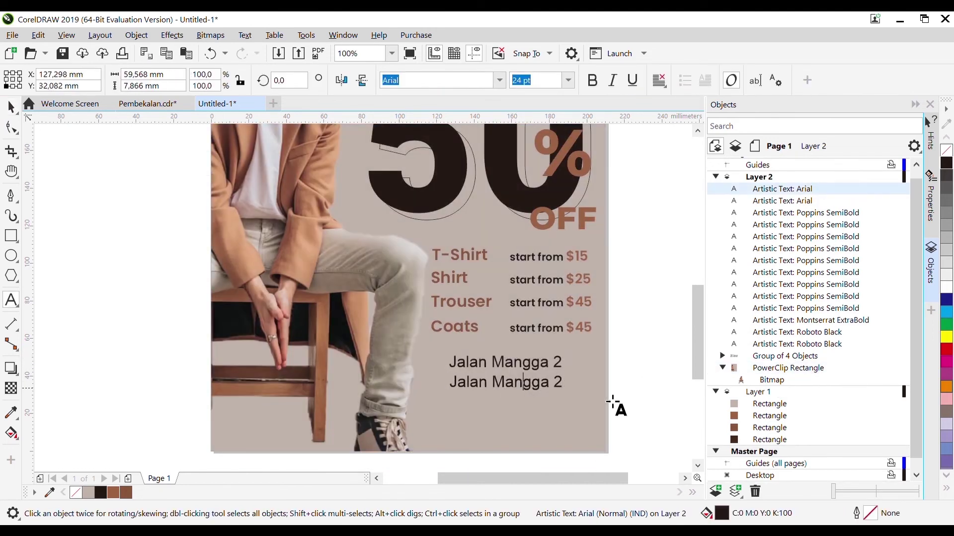
pyautogui.hotkey('ctrl', 'a')
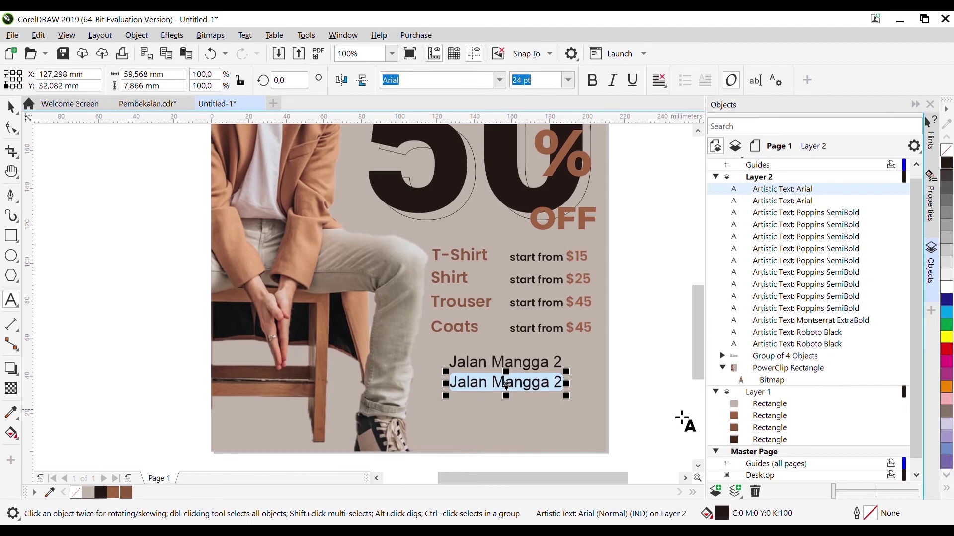
pyautogui.write('Padang')
pyautogui.press('Escape')
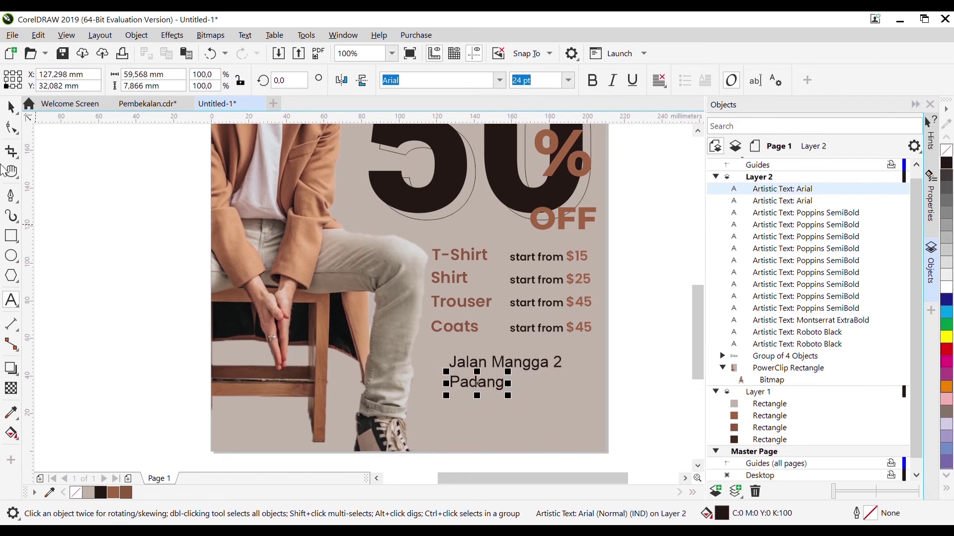
# - Set both address lines to the Poppins font and align them under the prices
pyautogui.moveTo(640, 403); pyautogui.dragTo(438, 345)
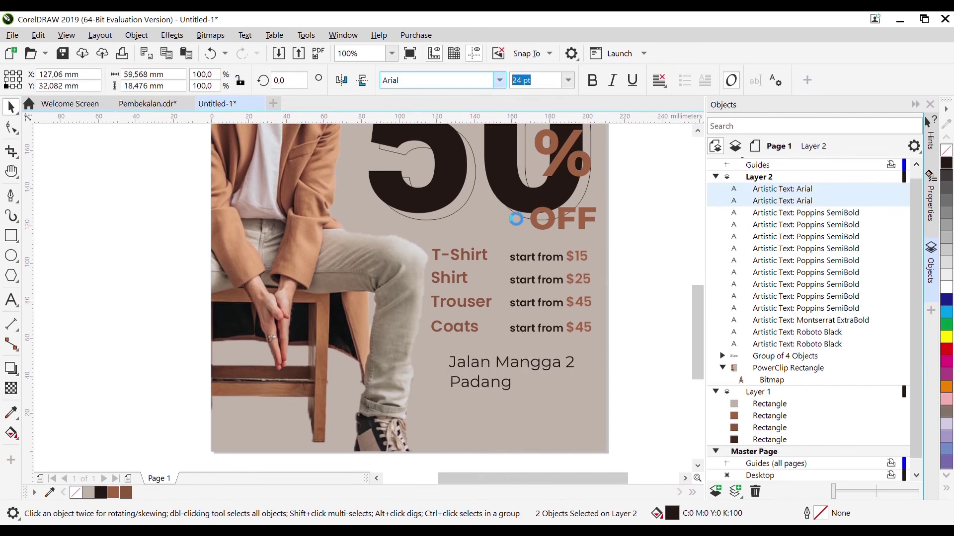
pyautogui.hotkey('shift', 'Tab')
pyautogui.write('Montserrat')
pyautogui.press('Return')
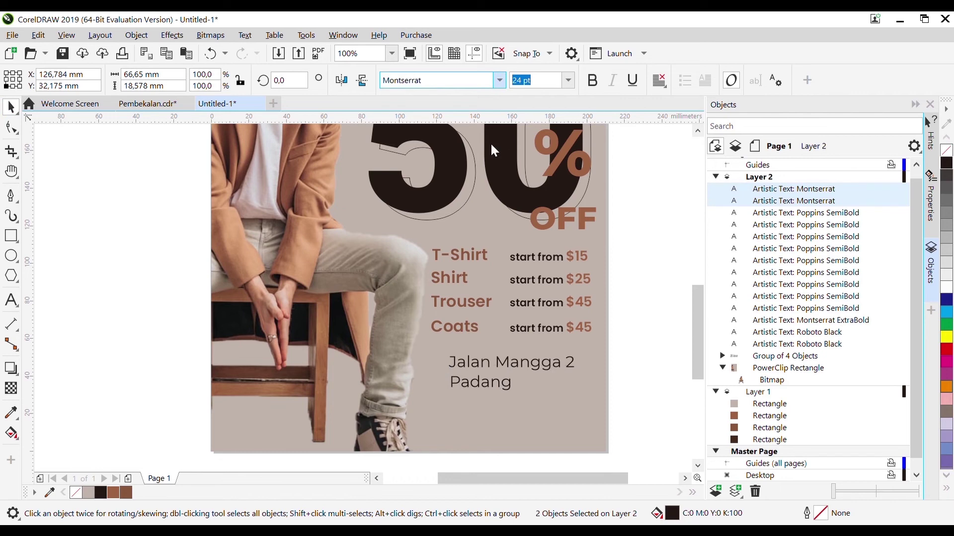
pyautogui.hotkey('shift', 'Tab')
pyautogui.write('Poppins')
pyautogui.press('Return')
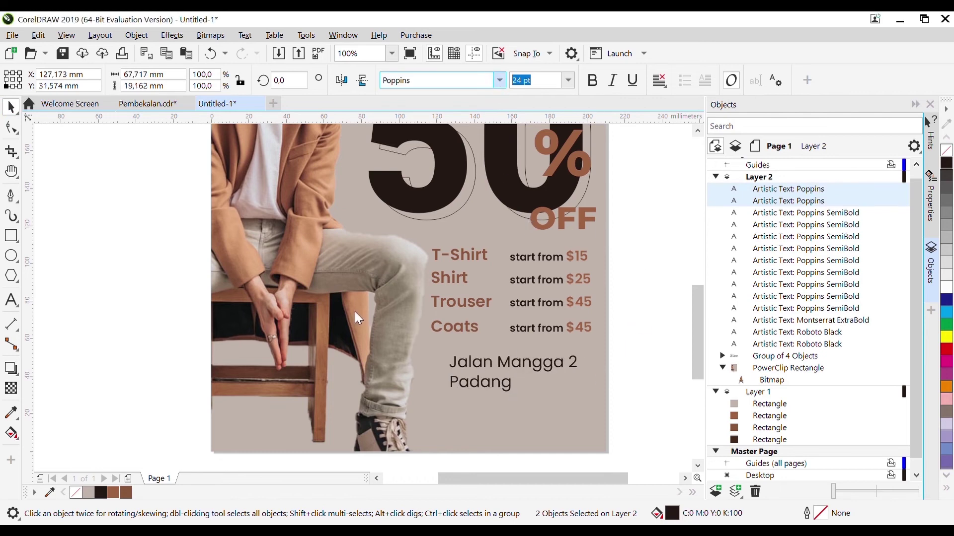
pyautogui.moveTo(514, 373)
pyautogui.mouseDown()
pyautogui.moveTo(498, 385)
pyautogui.moveTo(496, 377)
pyautogui.mouseUp()
pyautogui.press('Escape')
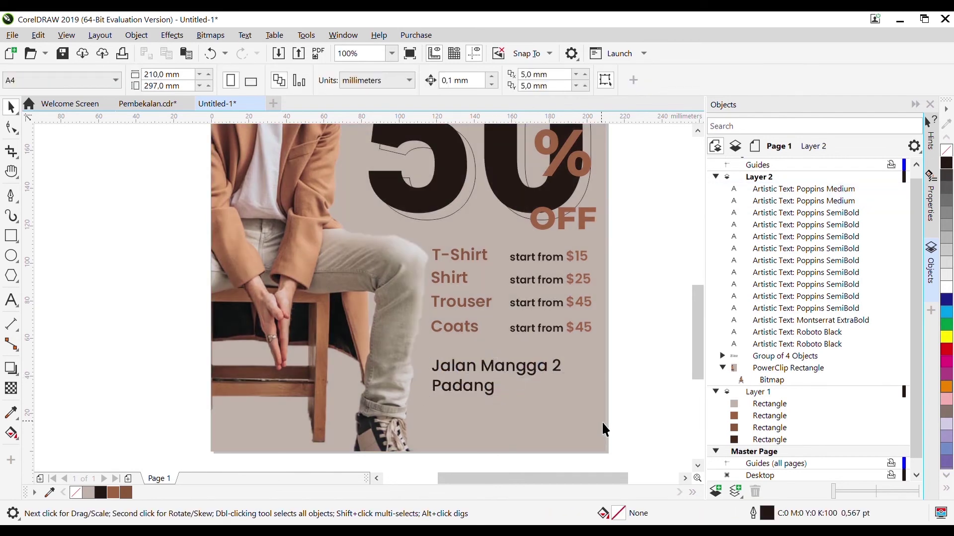
# - Move the 'Only Once a Year', 50 and % OFF headline block slightly higher
pyautogui.scroll(-3, 624, 278)
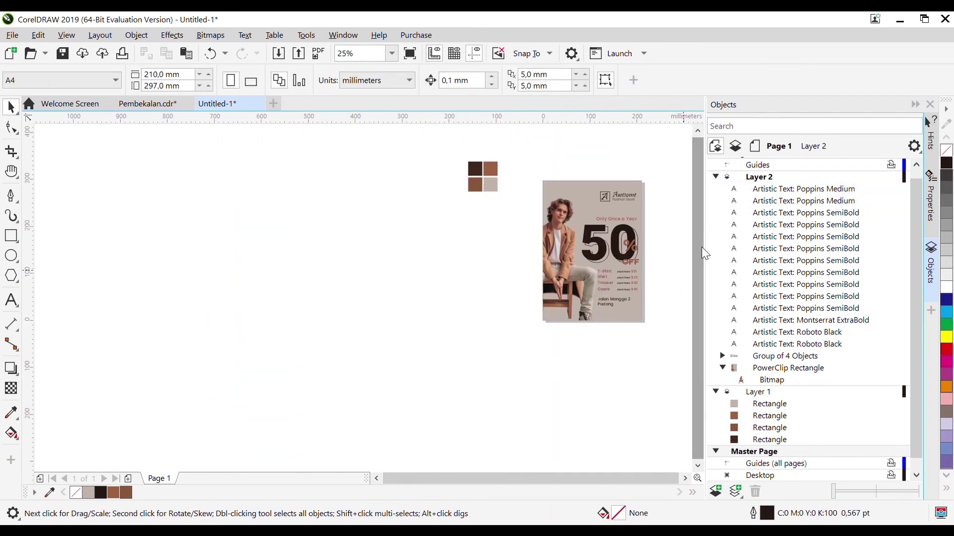
pyautogui.scroll(2, 658, 304)
pyautogui.scroll(1, 658, 318)
pyautogui.moveTo(697, 298); pyautogui.dragTo(701, 261)
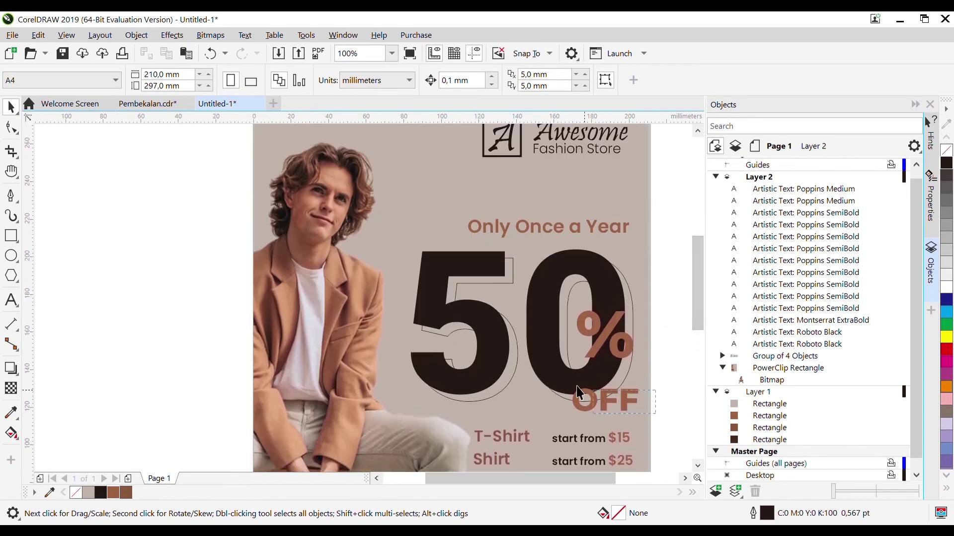
pyautogui.moveTo(403, 207); pyautogui.dragTo(403, 205)
pyautogui.moveTo(511, 216); pyautogui.dragTo(512, 210)
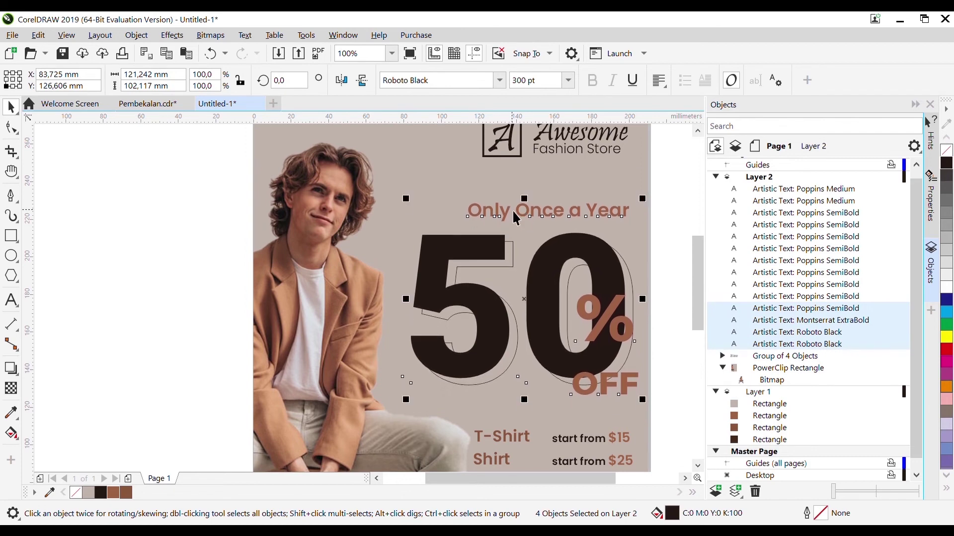
pyautogui.moveTo(698, 256); pyautogui.dragTo(698, 297)
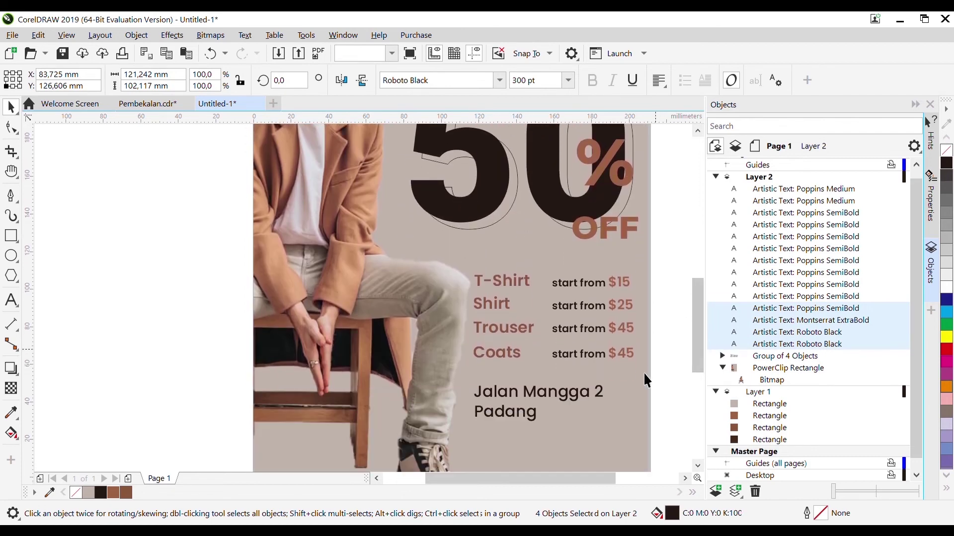
pyautogui.click(652, 422)
# - Move all eight price-list texts up a little
pyautogui.scroll(-2, 692, 362)
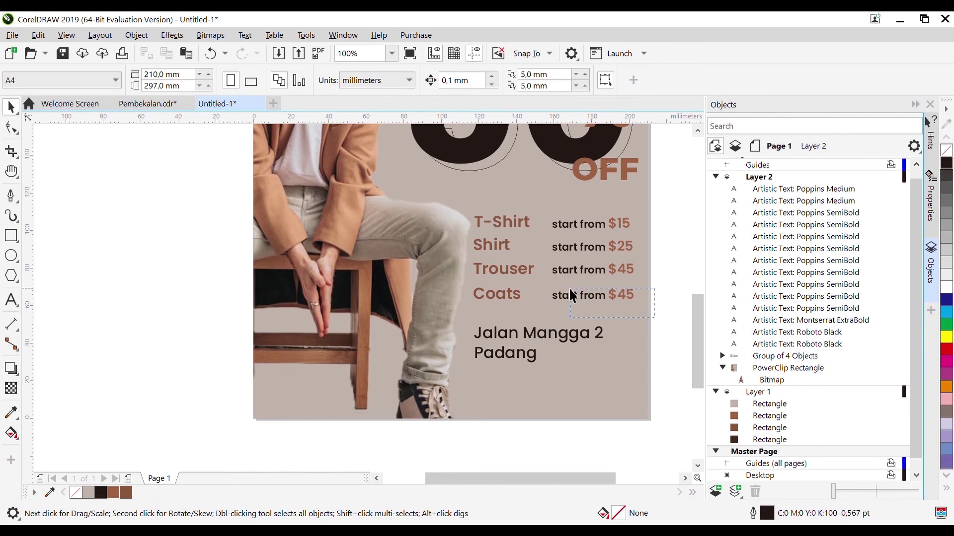
pyautogui.moveTo(474, 214); pyautogui.dragTo(474, 213)
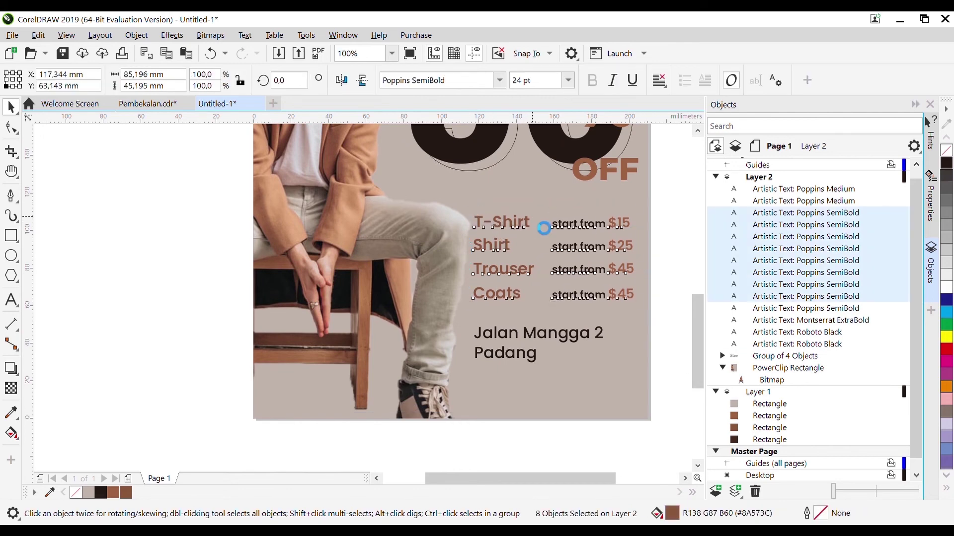
pyautogui.moveTo(544, 228); pyautogui.dragTo(533, 218)
pyautogui.click(687, 329)
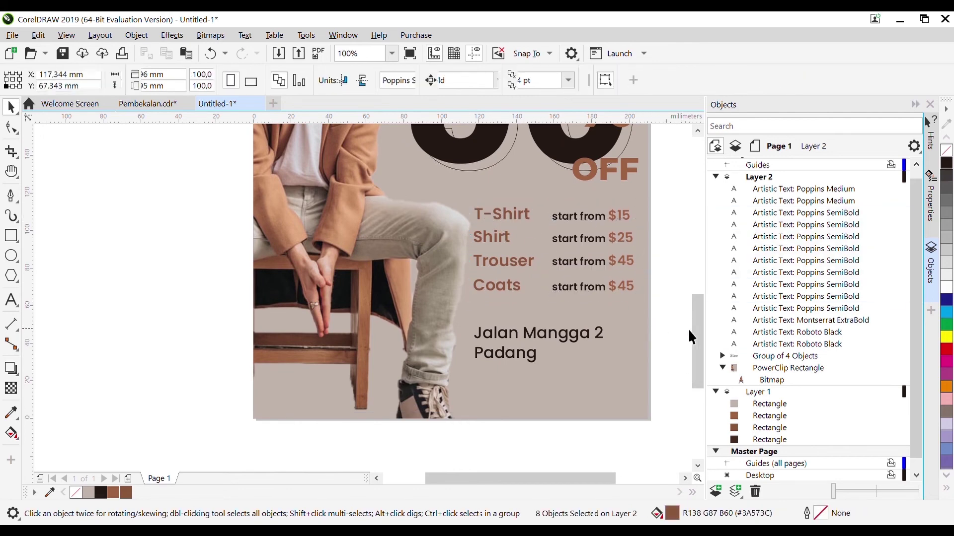
pyautogui.scroll(8, 697, 282)
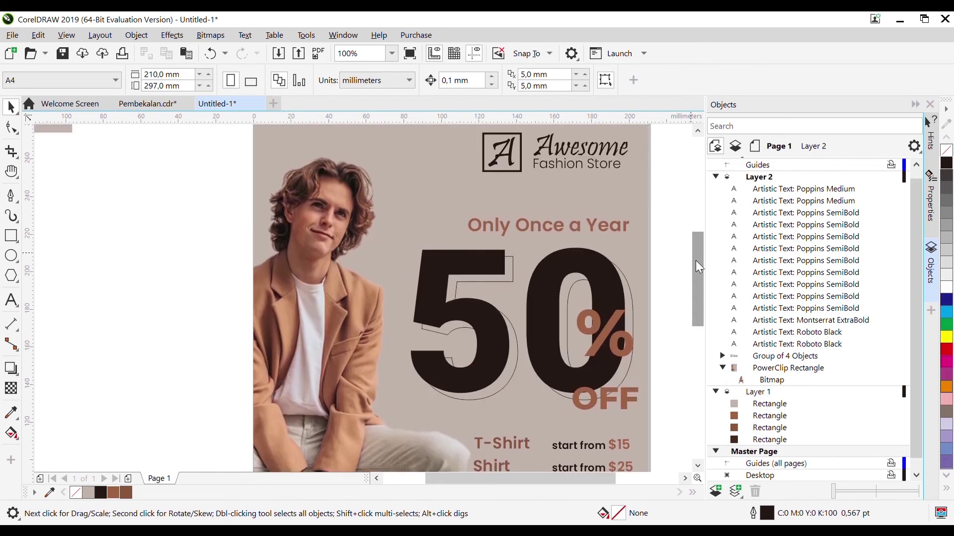
pyautogui.scroll(2, 696, 261)
pyautogui.click(11, 236)
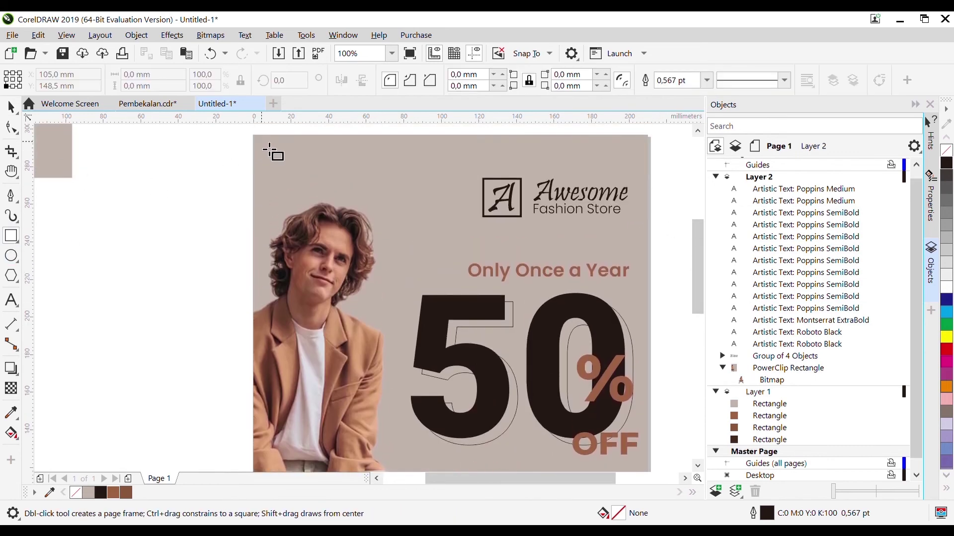
# - Draw a bar from the page's top-left corner, remove its outline, and fill it black
pyautogui.moveTo(254, 136); pyautogui.dragTo(428, 166)
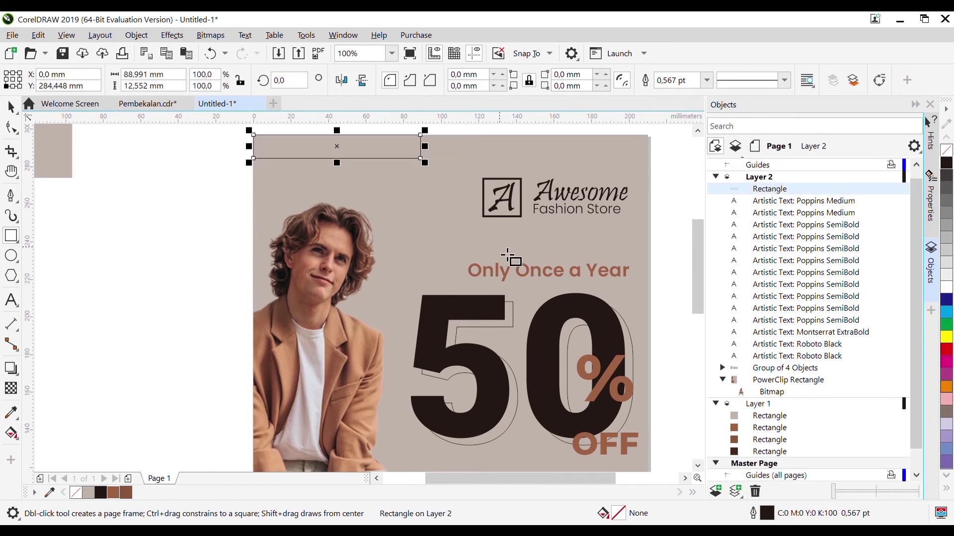
pyautogui.rightClick(947, 158)
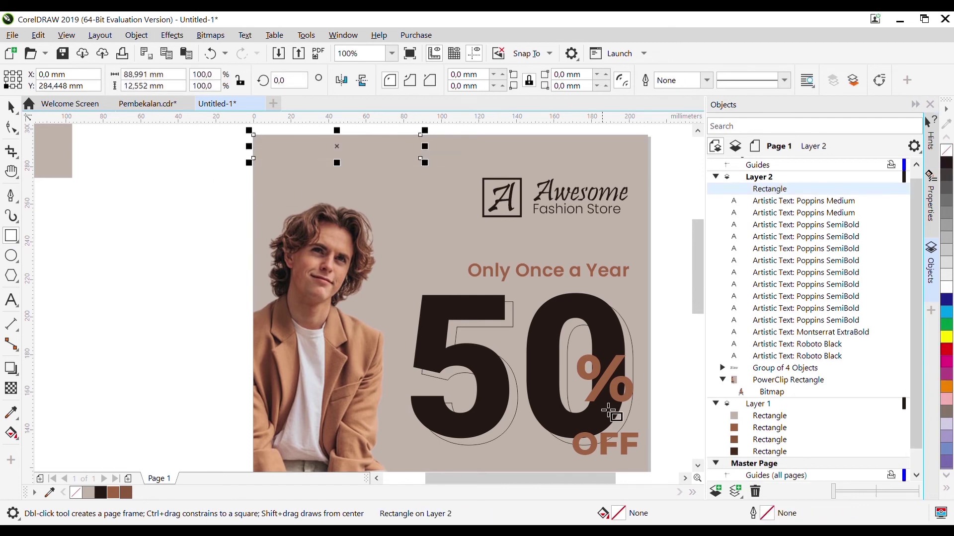
pyautogui.scroll(-2, 613, 410)
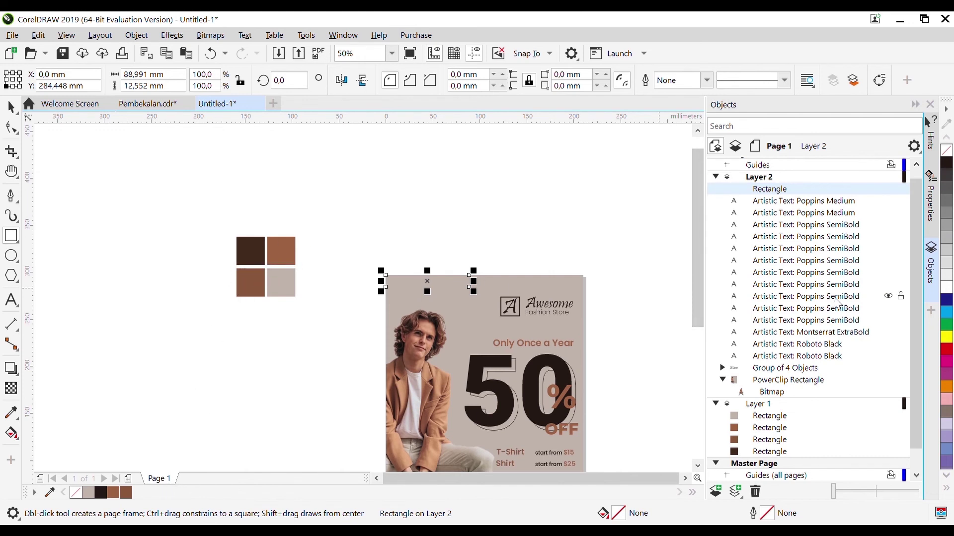
pyautogui.click(102, 493)
pyautogui.scroll(2, 534, 445)
pyautogui.click(124, 493)
pyautogui.click(102, 493)
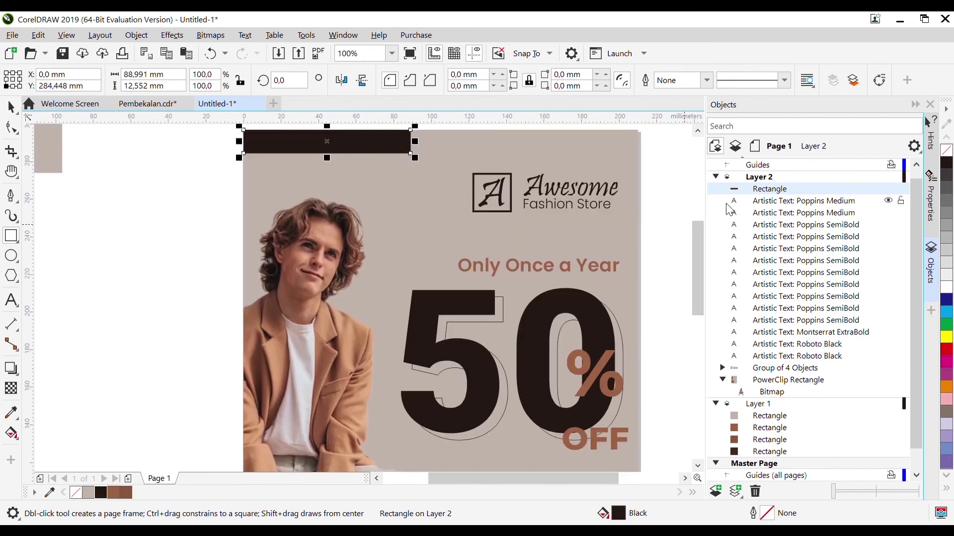
# - Duplicate the black bar and place the copy bottom right at Y 0 mm
pyautogui.click(11, 106)
pyautogui.hotkey('ctrl', 'd')
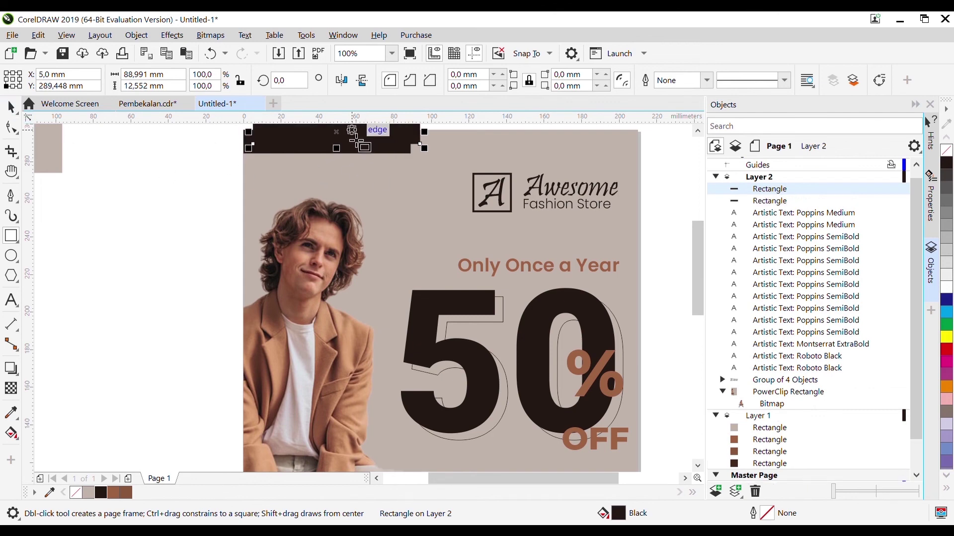
pyautogui.moveTo(341, 147); pyautogui.dragTo(475, 417)
pyautogui.moveTo(697, 275); pyautogui.dragTo(696, 347)
pyautogui.moveTo(480, 156); pyautogui.dragTo(553, 403)
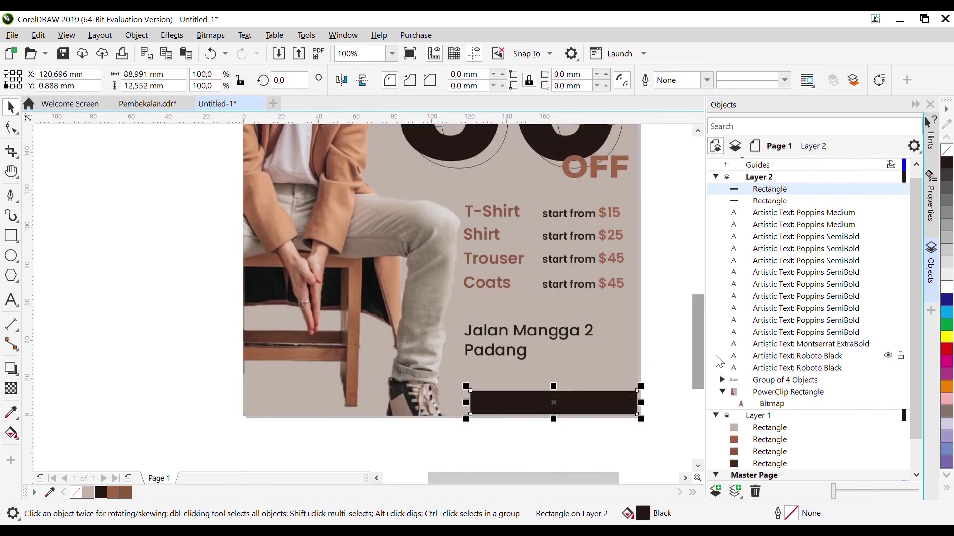
pyautogui.click(681, 351)
pyautogui.click(622, 413)
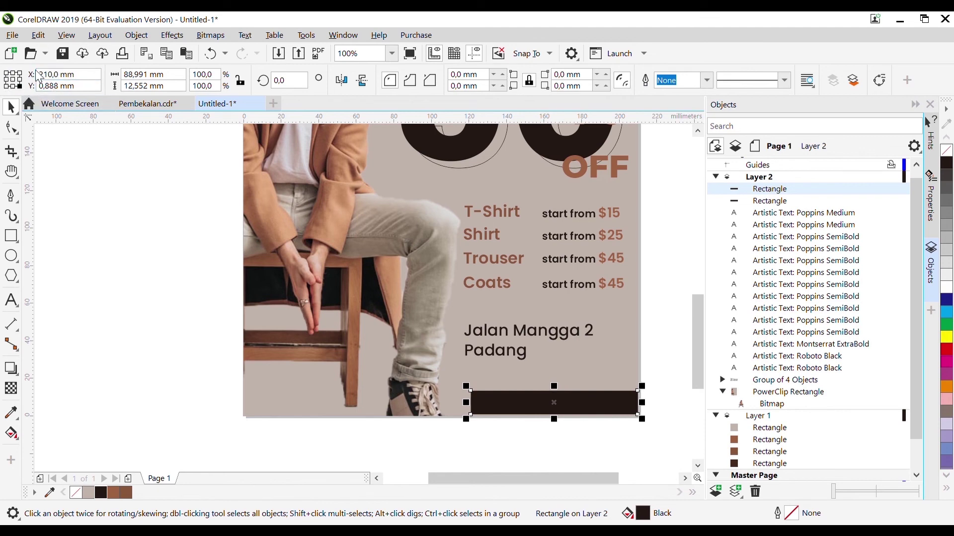
pyautogui.write('0')
pyautogui.press('Return')
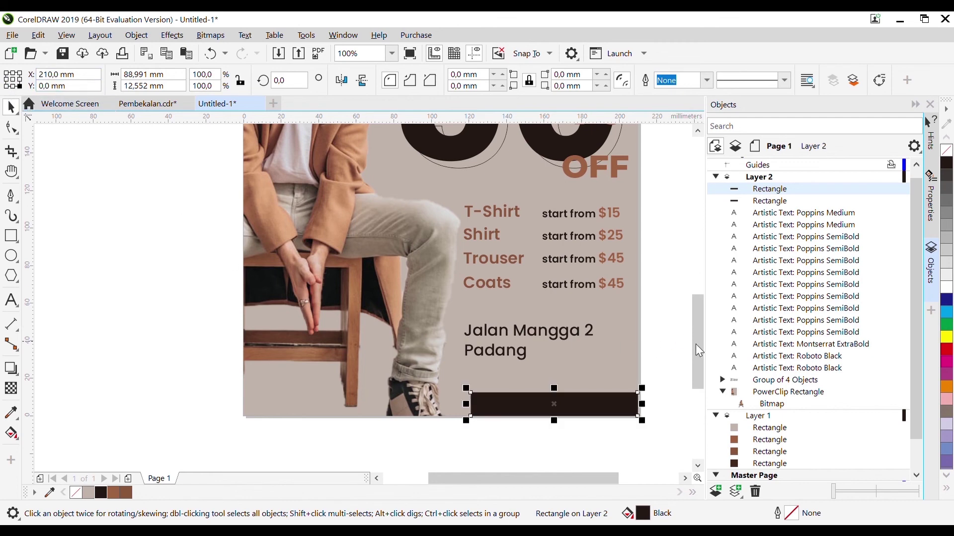
pyautogui.moveTo(695, 344); pyautogui.dragTo(695, 277)
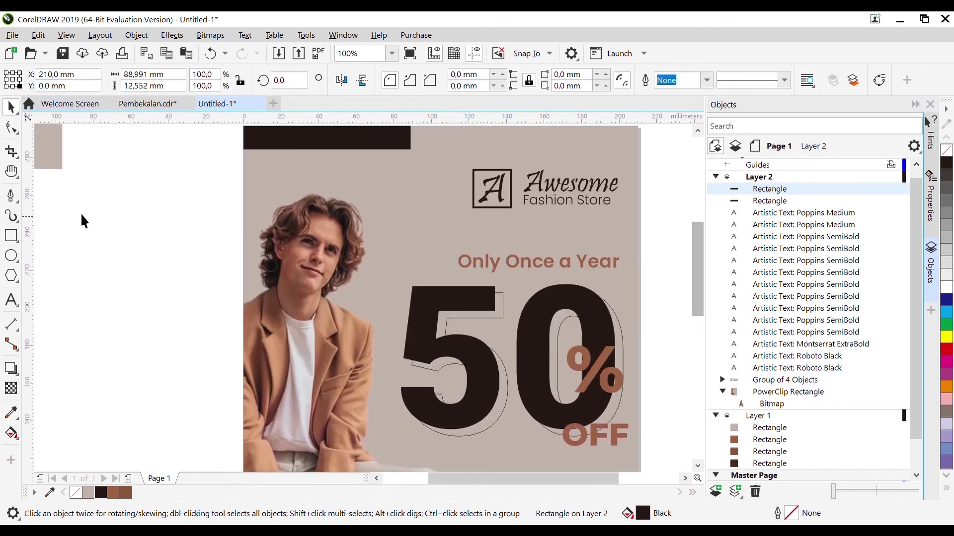
# - Draw an 8 mm circle on the pasteboard and place a copy beside it
pyautogui.click(11, 256)
pyautogui.moveTo(116, 195); pyautogui.dragTo(149, 198)
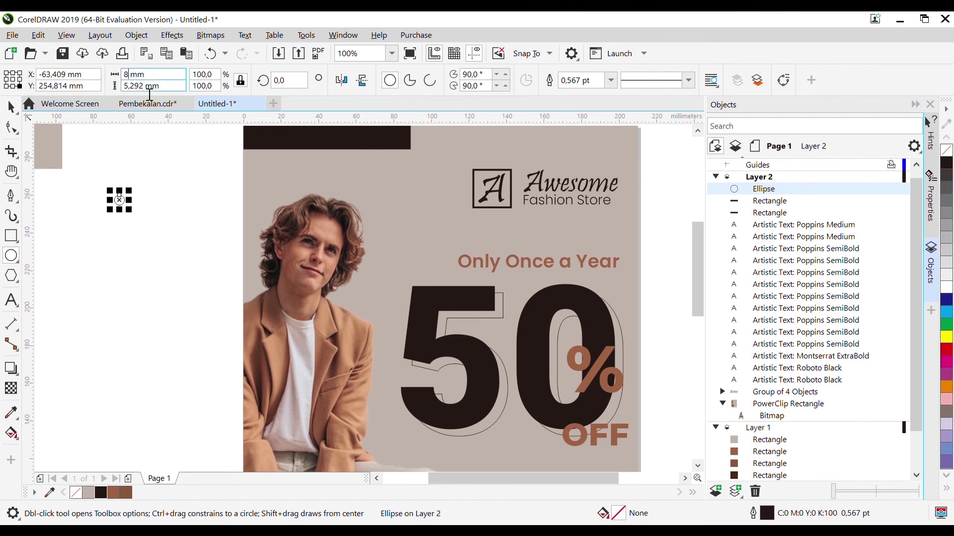
pyautogui.press('Return')
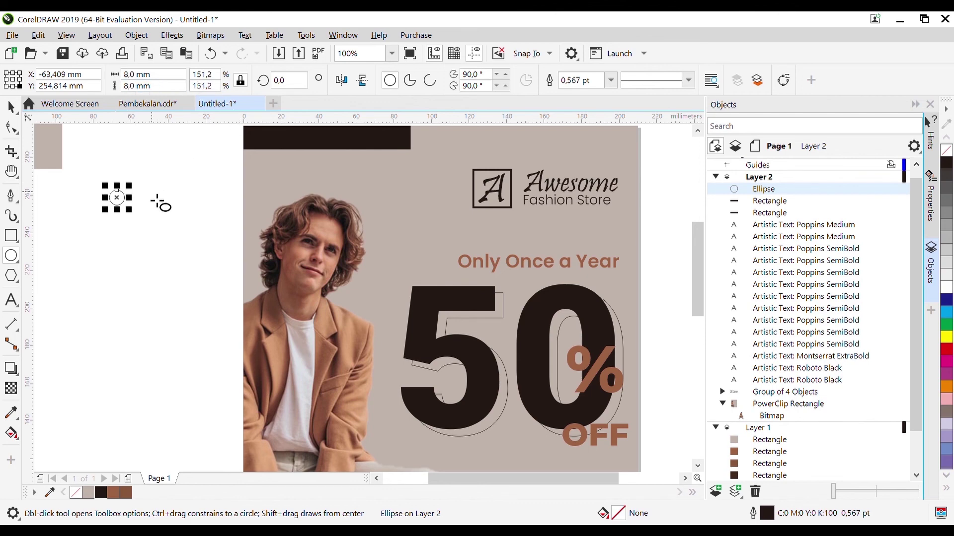
pyautogui.click(11, 107)
pyautogui.hotkey('ctrl', 'd')
pyautogui.moveTo(130, 198); pyautogui.dragTo(141, 201)
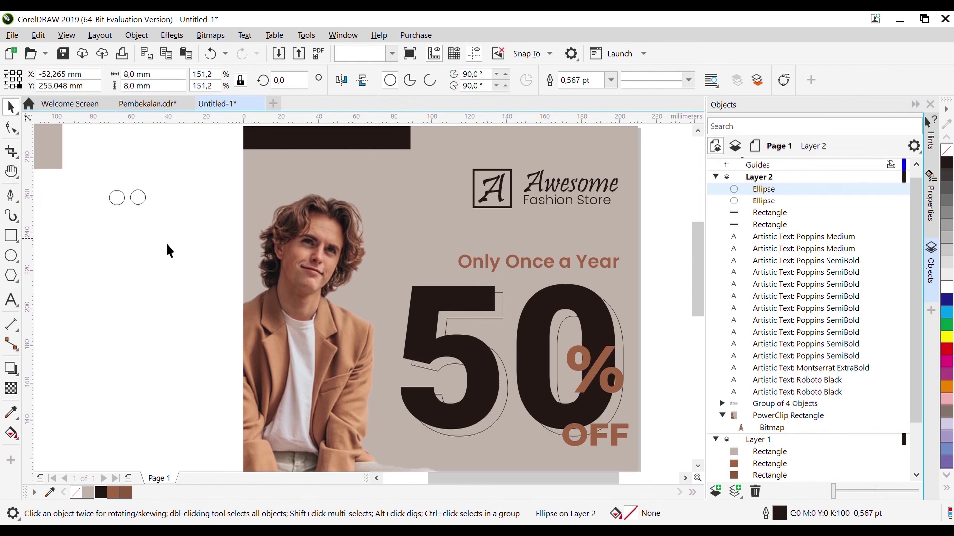
# - Duplicate the pair below to form a 2×2 grid and adjust the column spacing
pyautogui.moveTo(166, 247); pyautogui.dragTo(97, 177)
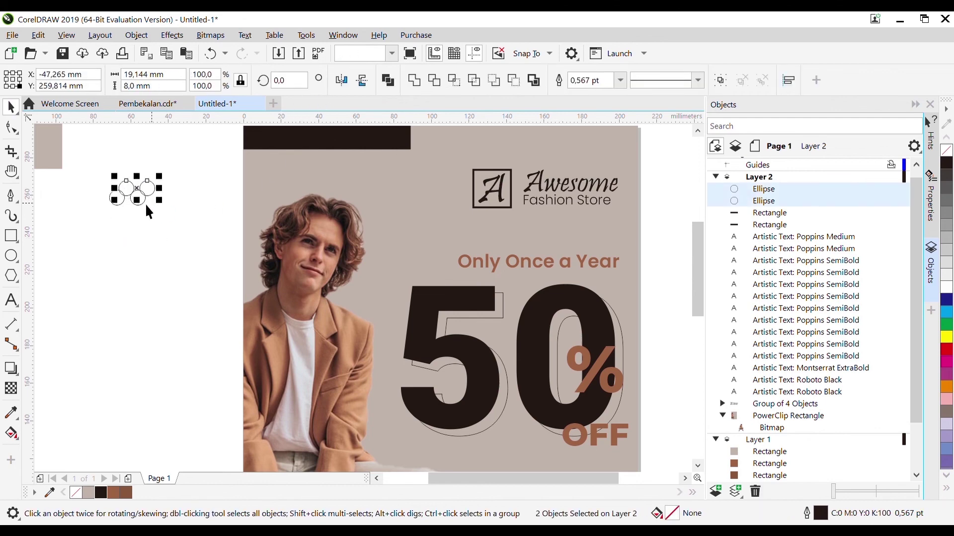
pyautogui.hotkey('ctrl', 'd')
pyautogui.moveTo(141, 192); pyautogui.dragTo(171, 203)
pyautogui.click(193, 255)
pyautogui.moveTo(194, 256); pyautogui.dragTo(149, 184)
pyautogui.click(168, 219)
pyautogui.moveTo(168, 218); pyautogui.dragTo(137, 204)
pyautogui.moveTo(160, 253); pyautogui.dragTo(145, 269)
pyautogui.hotkey('ctrl', 'z')
# - Fill all four circles black and move the cluster just left of 'Only Once a Year'
pyautogui.moveTo(125, 262); pyautogui.dragTo(126, 261)
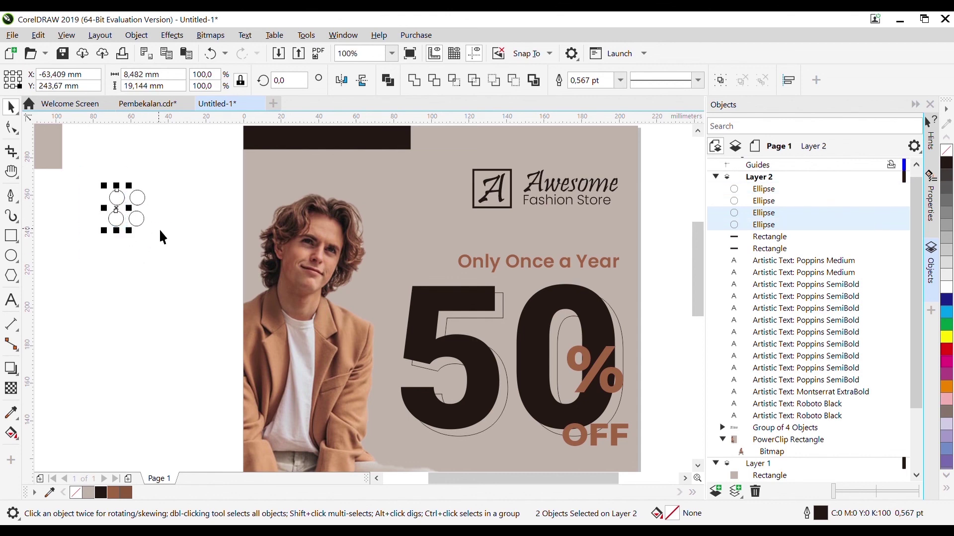
pyautogui.moveTo(171, 283); pyautogui.dragTo(126, 185)
pyautogui.click(156, 249)
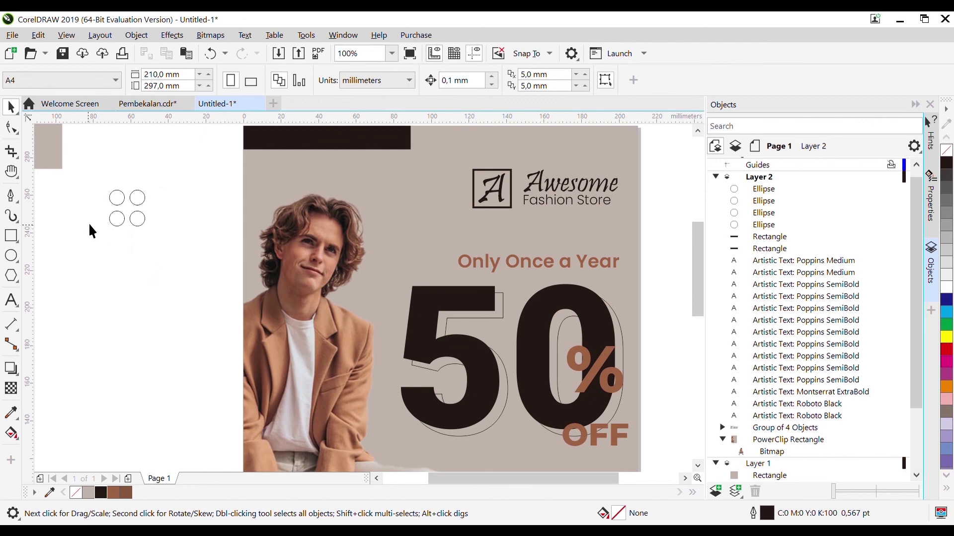
pyautogui.moveTo(171, 262); pyautogui.dragTo(86, 205)
pyautogui.click(68, 166)
pyautogui.moveTo(68, 167); pyautogui.dragTo(167, 207)
pyautogui.click(180, 231)
pyautogui.moveTo(101, 183); pyautogui.dragTo(155, 235)
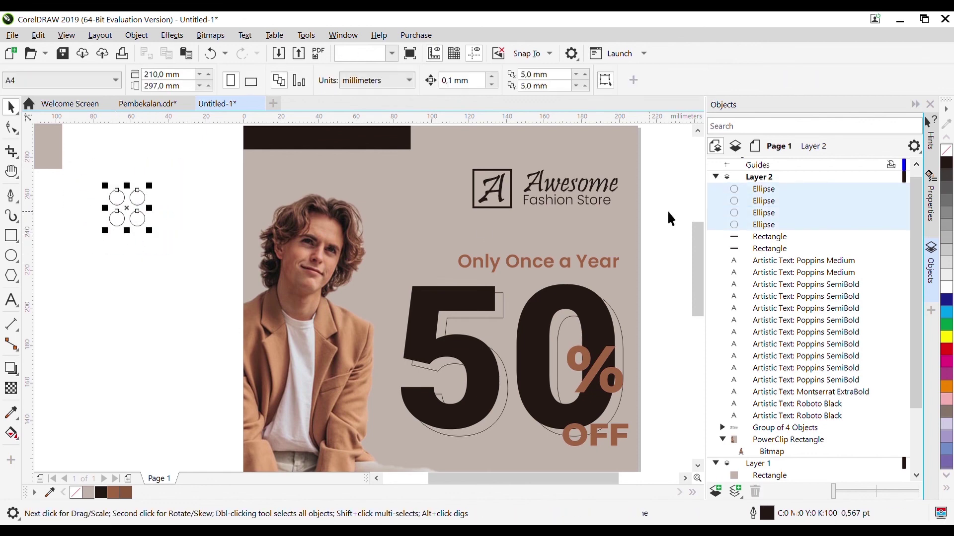
pyautogui.click(102, 493)
pyautogui.moveTo(134, 217); pyautogui.dragTo(444, 235)
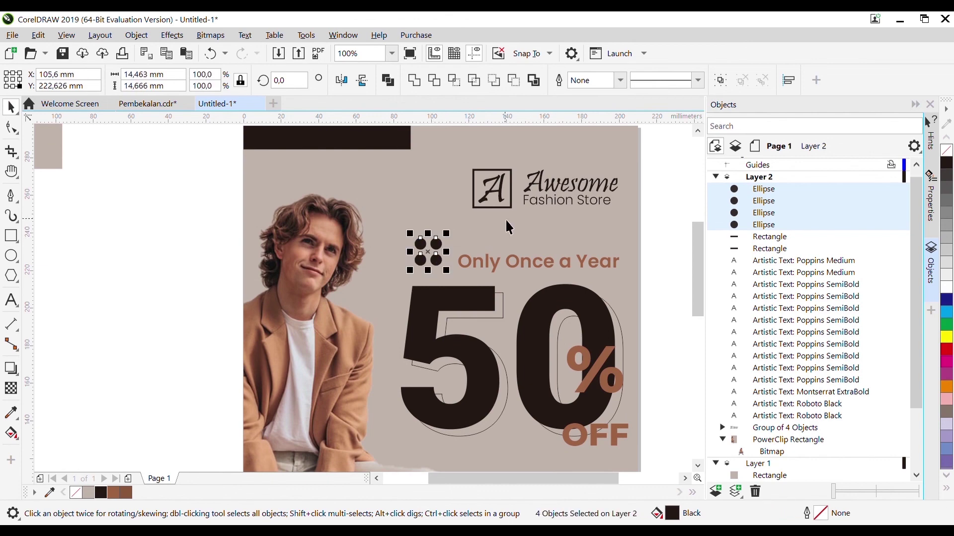
pyautogui.moveTo(700, 254); pyautogui.dragTo(692, 277)
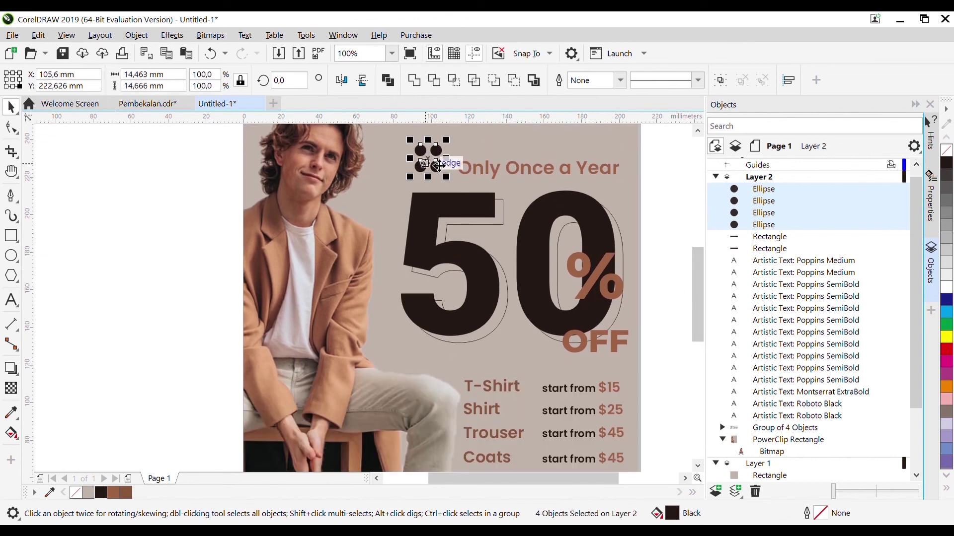
pyautogui.moveTo(410, 358); pyautogui.dragTo(410, 353)
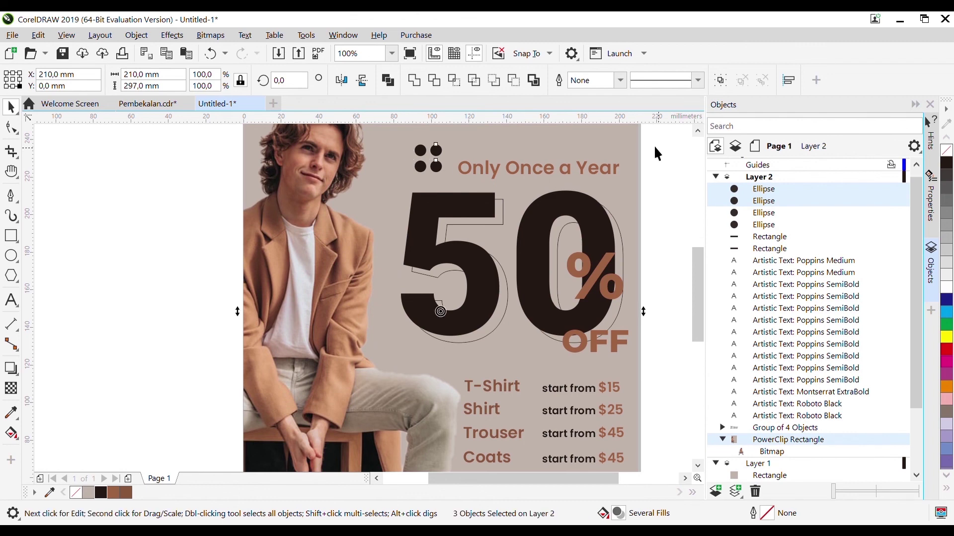
# - Duplicate the four-dot cluster and move the copy toward the poster's bottom-left corner
pyautogui.click(197, 173)
pyautogui.scroll(3, 197, 172)
pyautogui.scroll(-3, 354, 174)
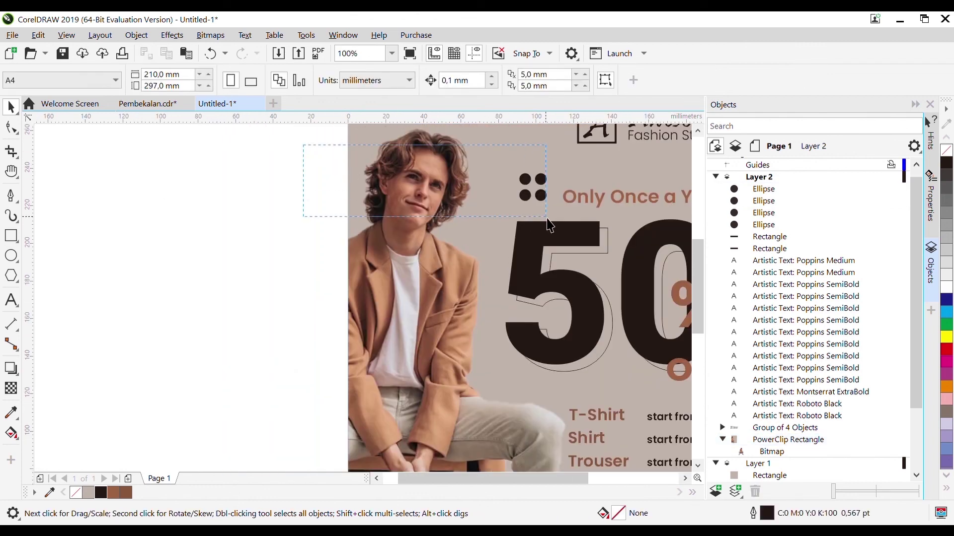
pyautogui.moveTo(554, 216); pyautogui.dragTo(556, 218)
pyautogui.hotkey('ctrl', 'd')
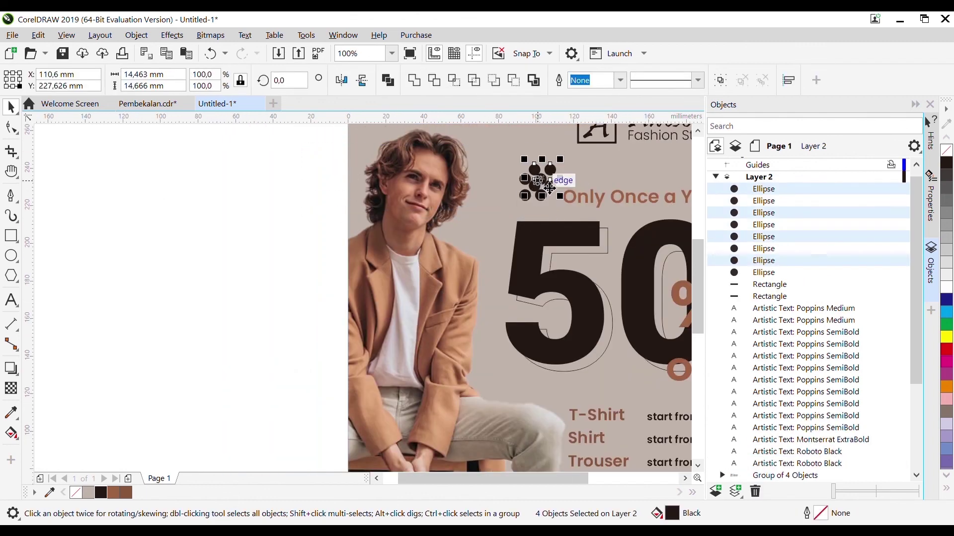
pyautogui.moveTo(453, 523); pyautogui.dragTo(461, 519)
pyautogui.scroll(-3, 508, 303)
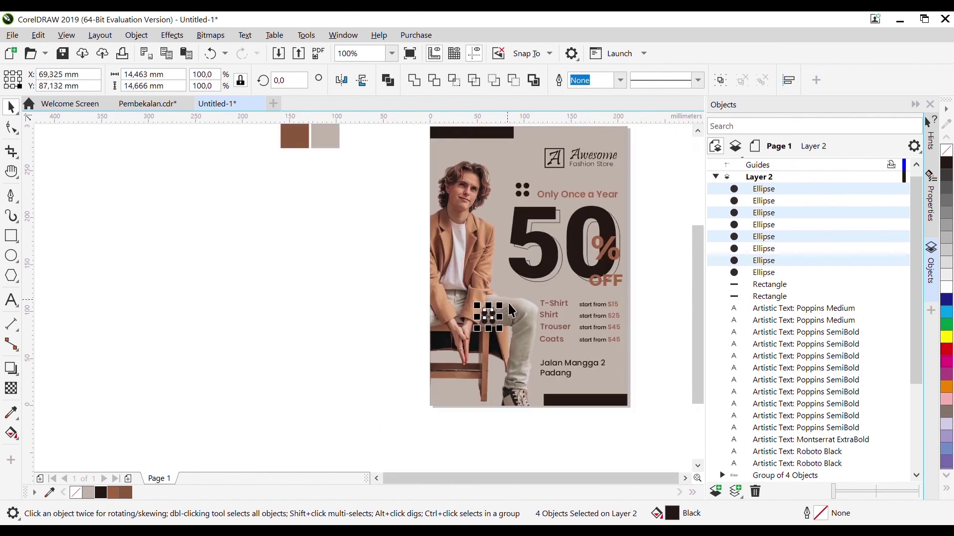
pyautogui.scroll(3, 497, 323)
pyautogui.moveTo(457, 264); pyautogui.dragTo(370, 400)
# - Settle the copied dots in the bottom-left corner, slightly smaller than the original cluster
pyautogui.click(264, 382)
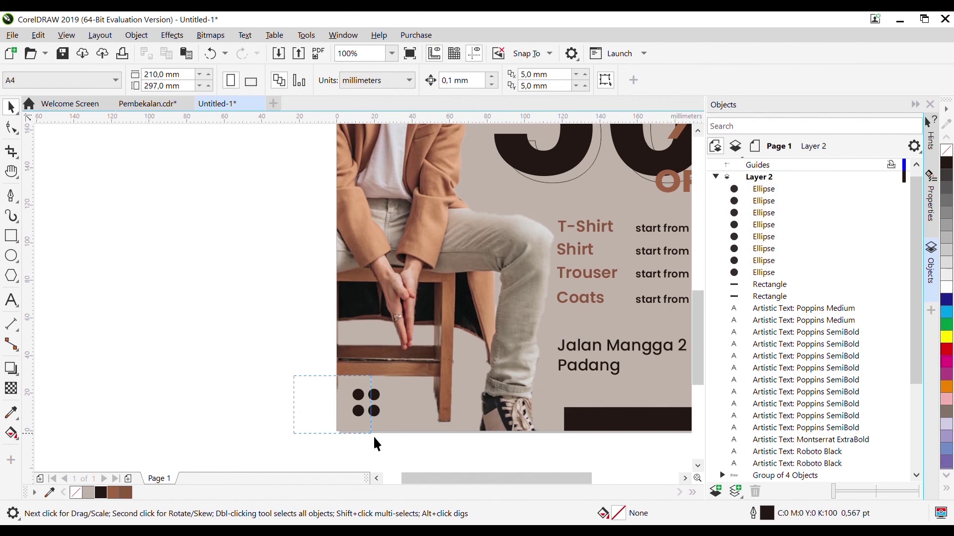
pyautogui.moveTo(373, 436); pyautogui.dragTo(385, 438)
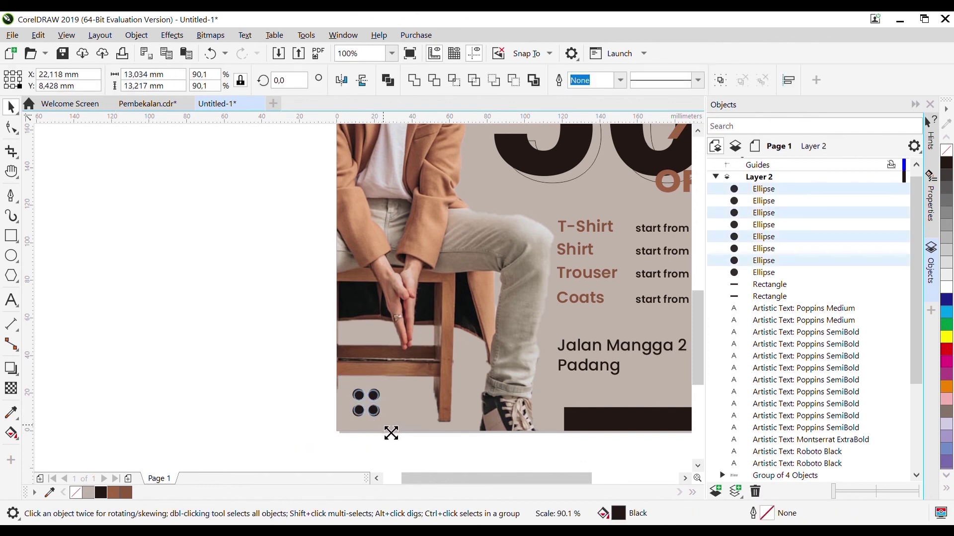
pyautogui.click(198, 379)
pyautogui.scroll(-2, 443, 345)
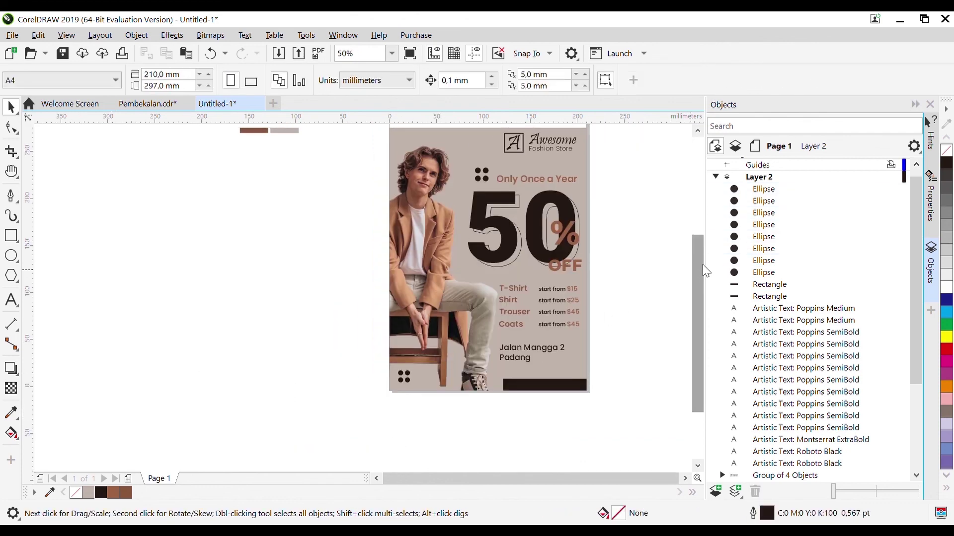
pyautogui.scroll(1, 704, 266)
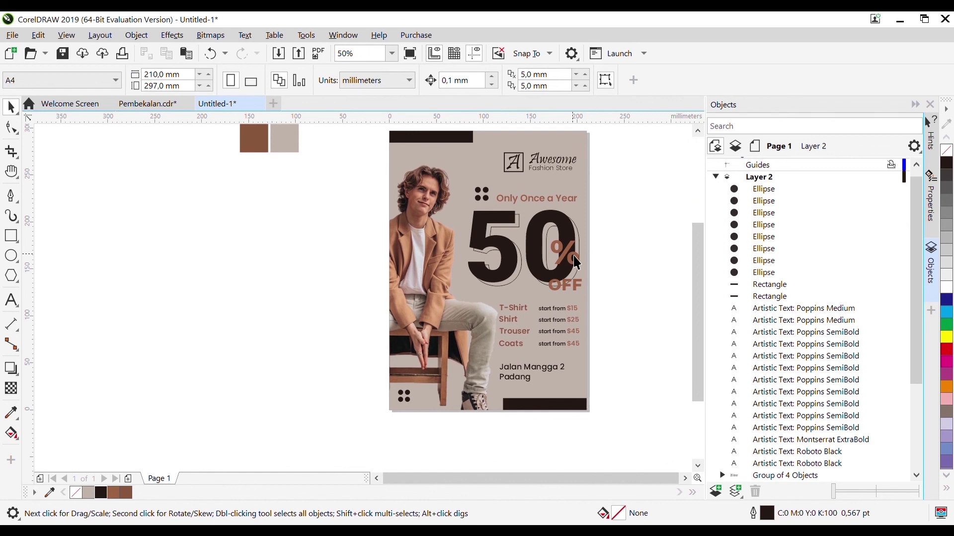
pyautogui.scroll(1, 693, 267)
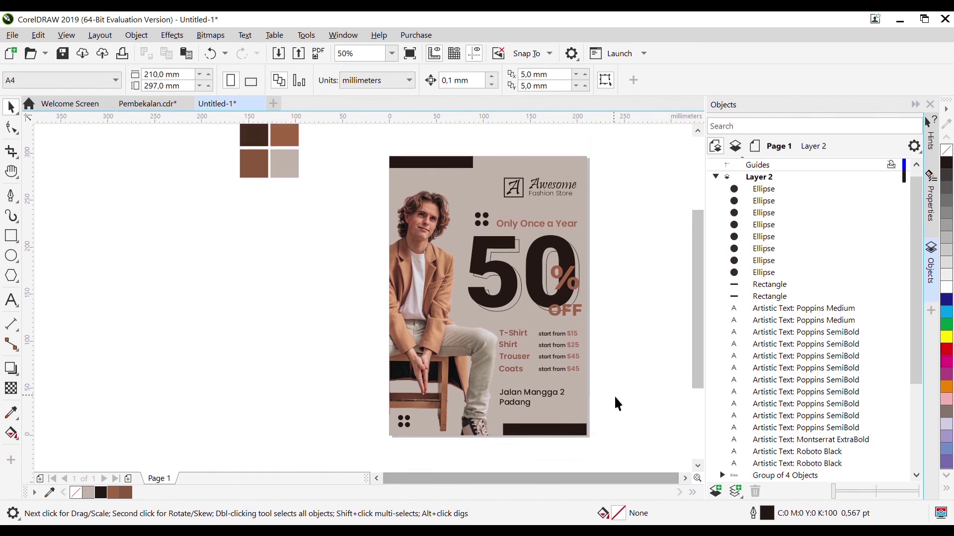
pyautogui.scroll(-1, 127, 283)
pyautogui.scroll(1, 291, 276)
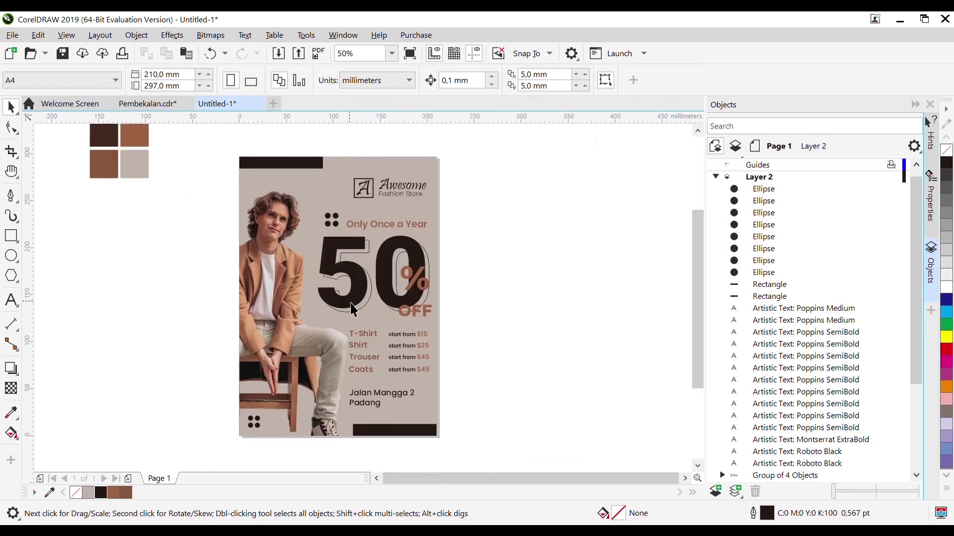